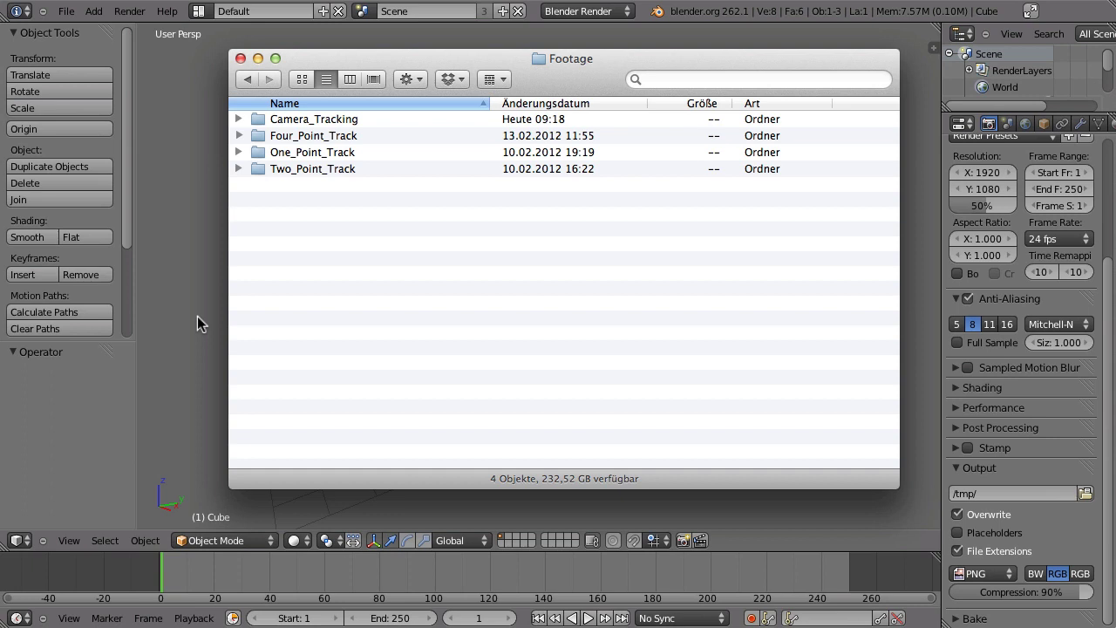
Open the clip in the Camera_Tracking/Turin footage folder, and play VI_9364_17mm.mov in Blender's movie clip editor.
left_click(239, 119)
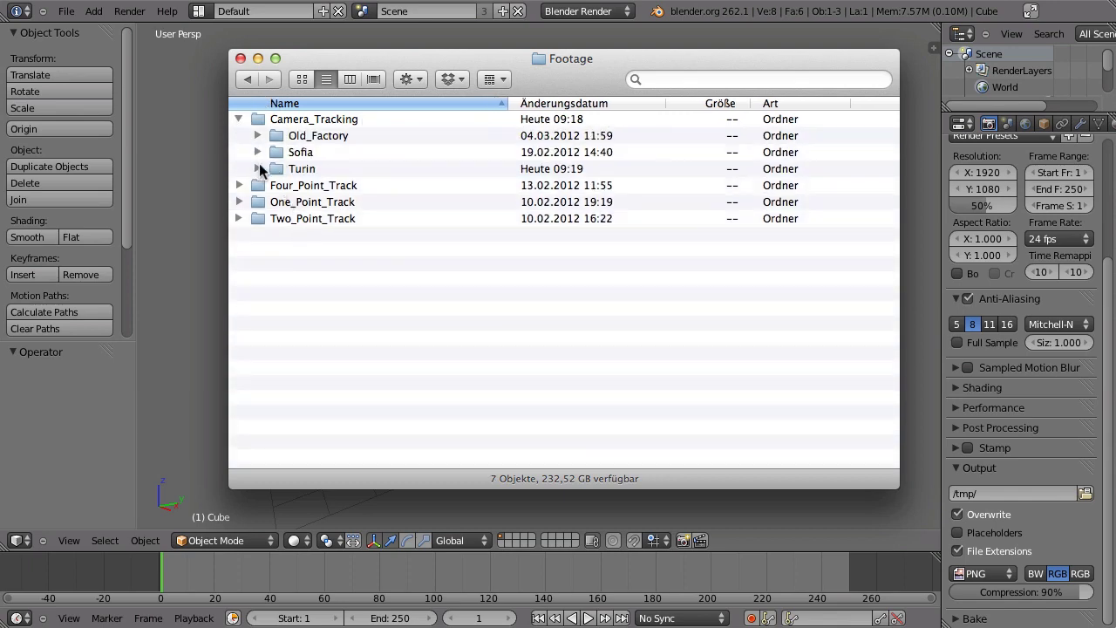
left_click(258, 169)
double_click(314, 185)
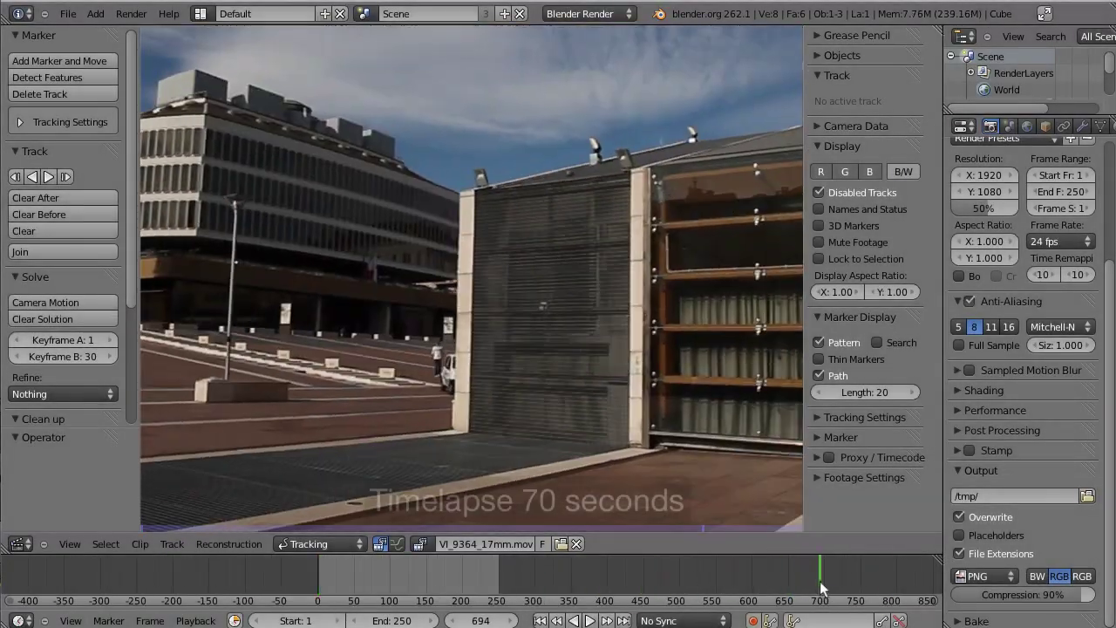
key("alt+a")
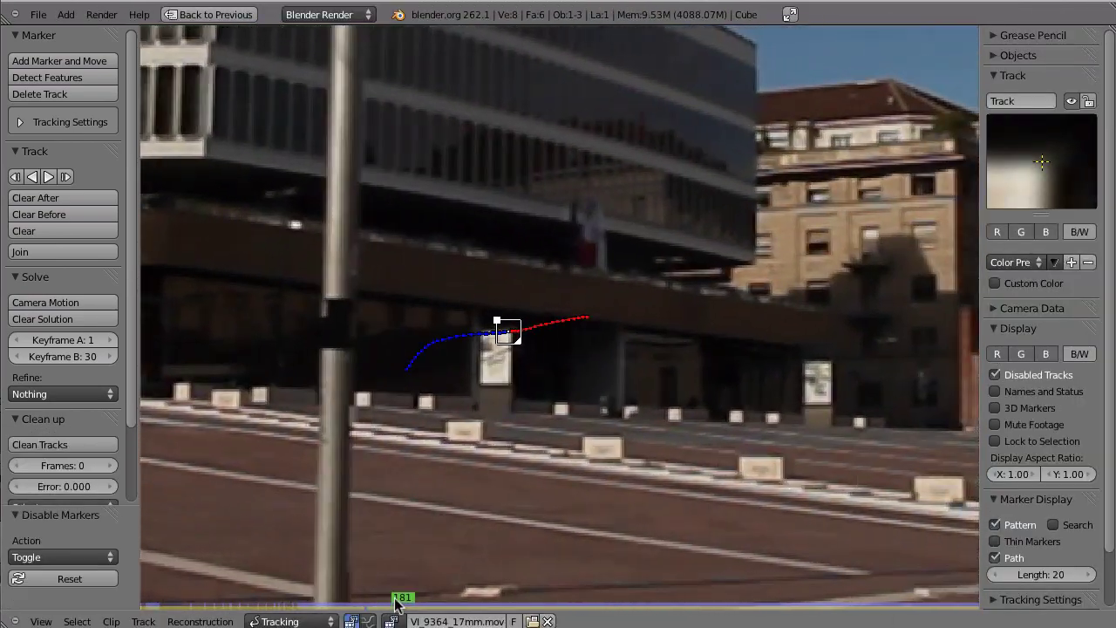
Add a tracking marker on the corner of the building's rooftop box at frame 1, track it forward and check it frame by frame.
left_click(972, 602)
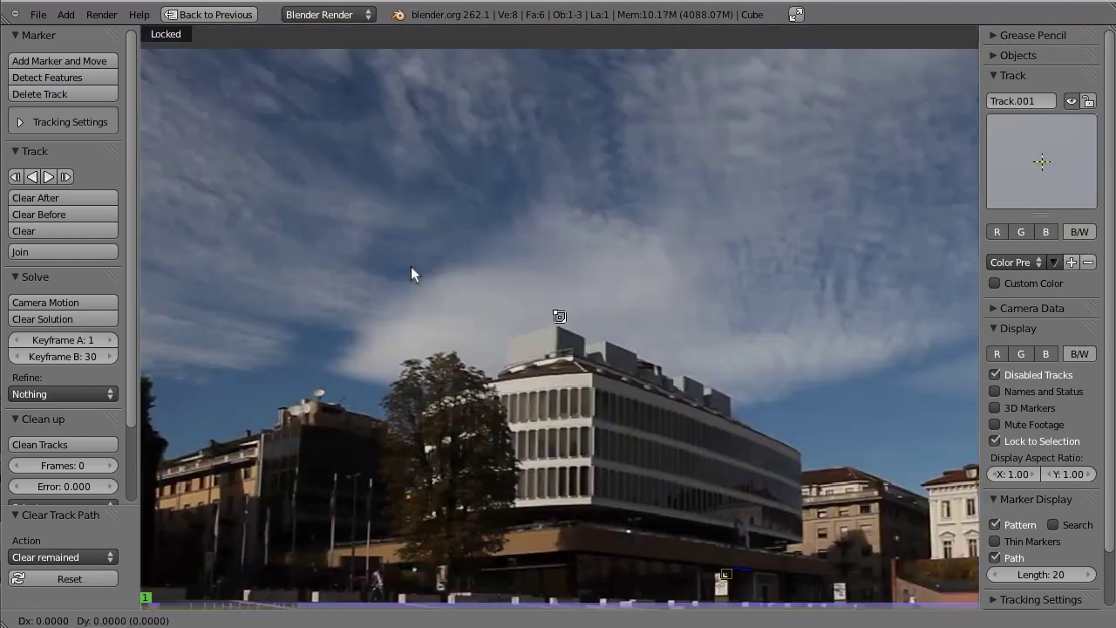
left_click(526, 404, "ctrl")
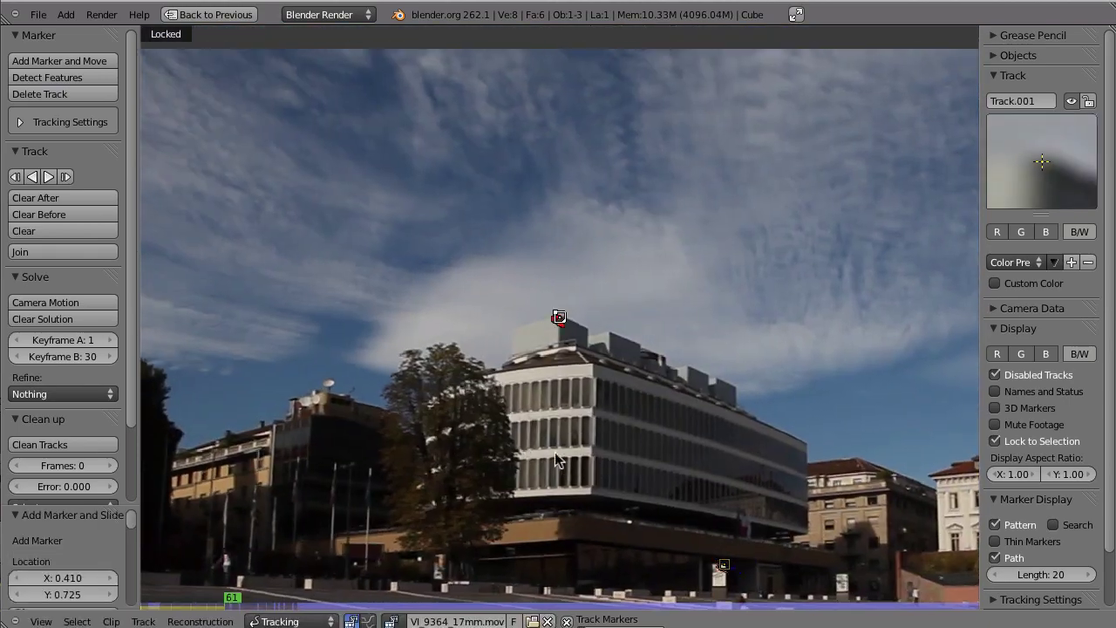
scroll(378, 441, "up", 5)
key("Left")
key("Left")
key("Left")
key("Left")
key("Left")
key("Left")
key("Left")
key("Left")
key("Left")
key("Left")
key("Right")
key("Right")
key("Right")
key("Right")
key("Right")
key("Right")
key("Right")
key("Right")
key("Right")
key("Right")
Disable the rooftop marker where the lamp post covers it, then realign it on the box corner and track it forward.
key("shift+d")
key("Right")
key("Right")
key("Right")
key("Right")
key("Right")
key("Right")
key("Right")
key("Right")
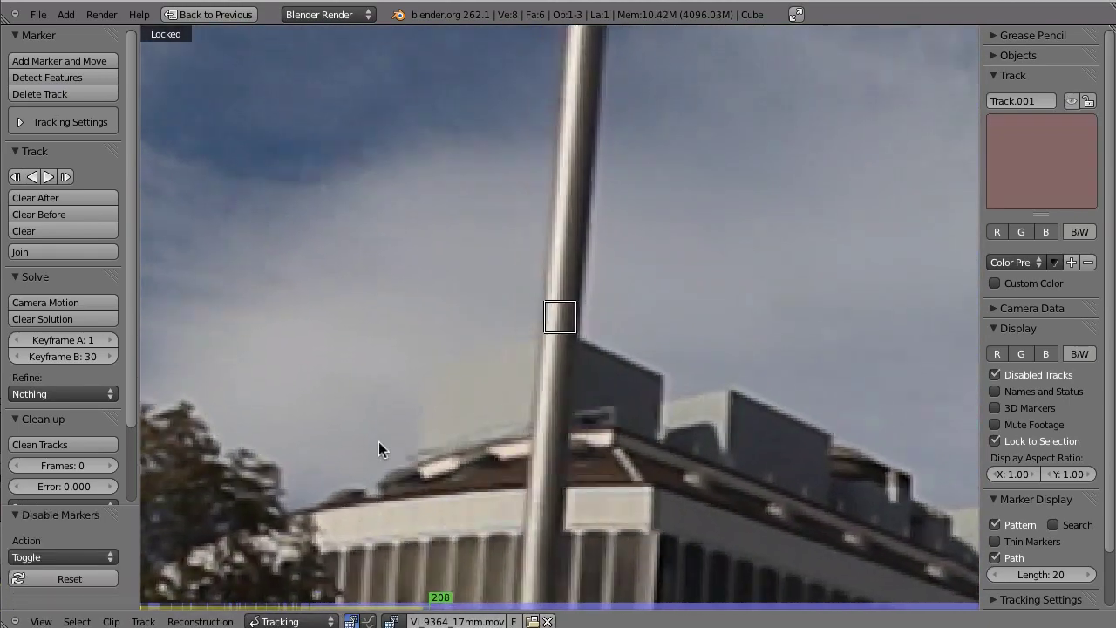
key("g")
left_click(516, 403)
key("ctrl+t")
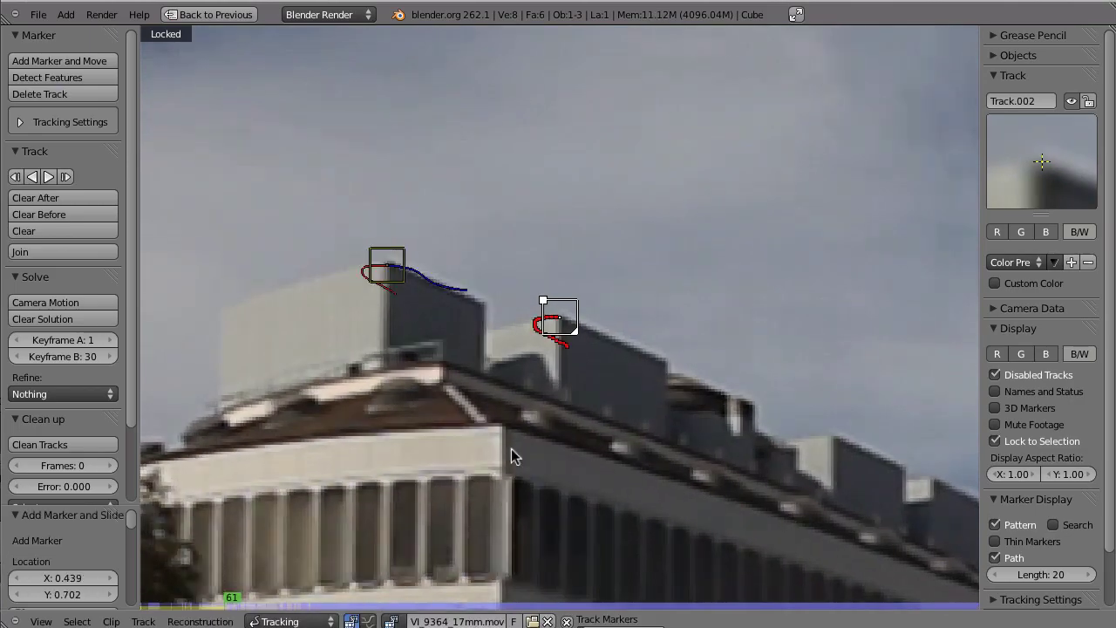
Add a marker on the brown building's facade and disable it at frame 112, where the lamp post covers it.
key("alt+a")
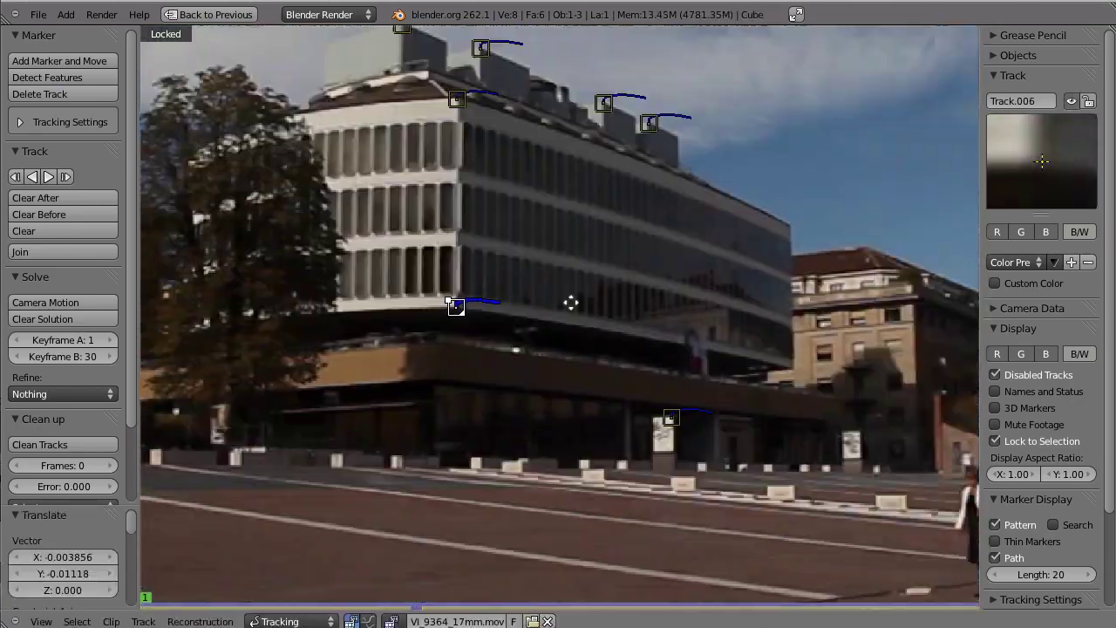
left_click(558, 314, "ctrl")
key("d")
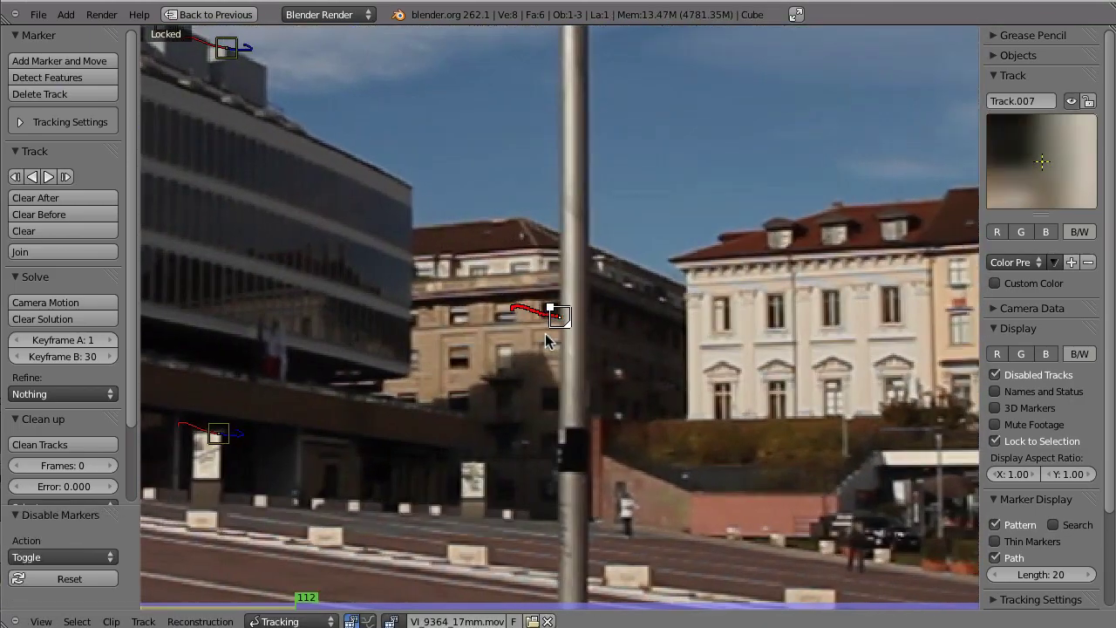
Realign the facade marker past the lamp post, clear its remaining path and track it forward.
key("g")
left_click(505, 403)
key("alt+t")
key("g")
left_click(436, 451)
key("ctrl+t")
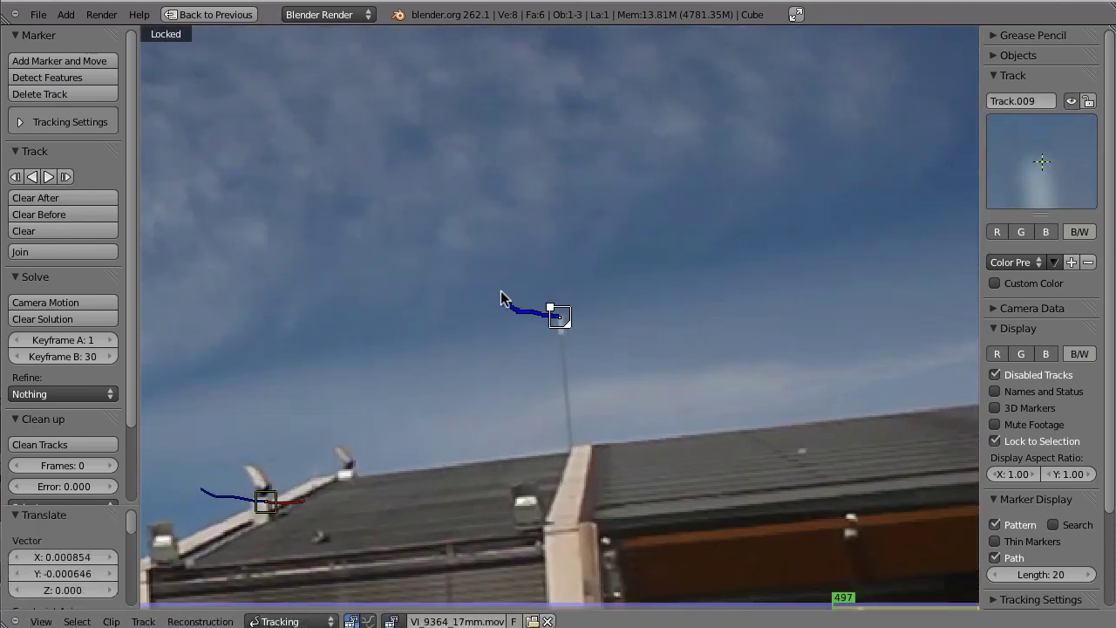
Realign the marker on the antenna tip around frame 497 and track it backward.
key("Right")
key("Left")
key("g")
left_click(571, 434)
key("ctrl+shift+t")
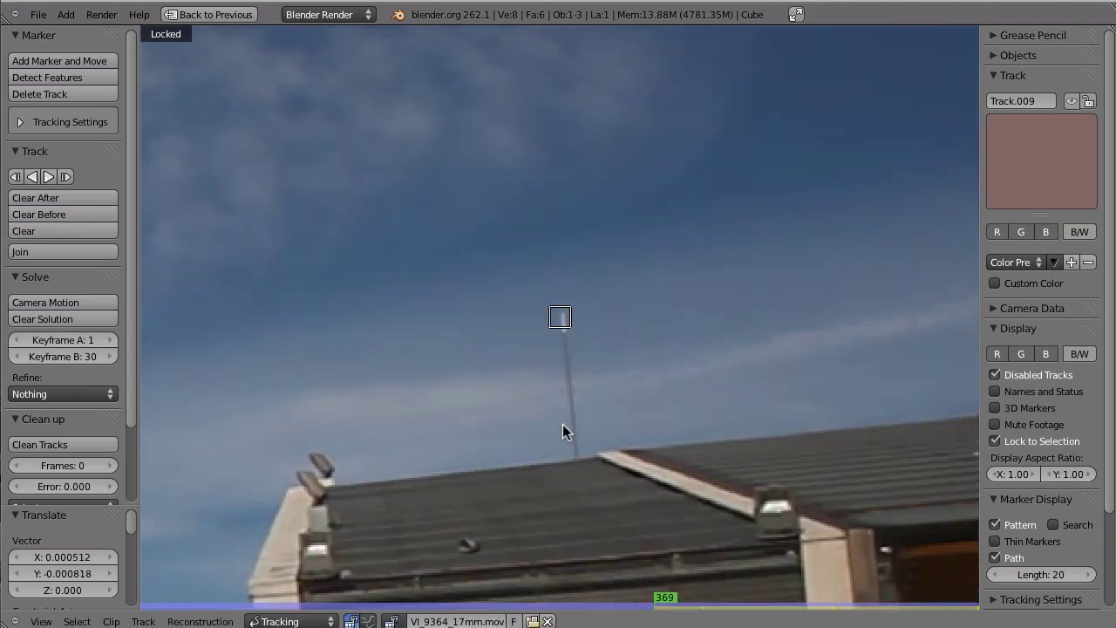
key("Right")
Show the tracking settings, check the marker on the corner of the lamp post's concrete base and track it backward.
left_click(997, 329)
left_click(999, 452)
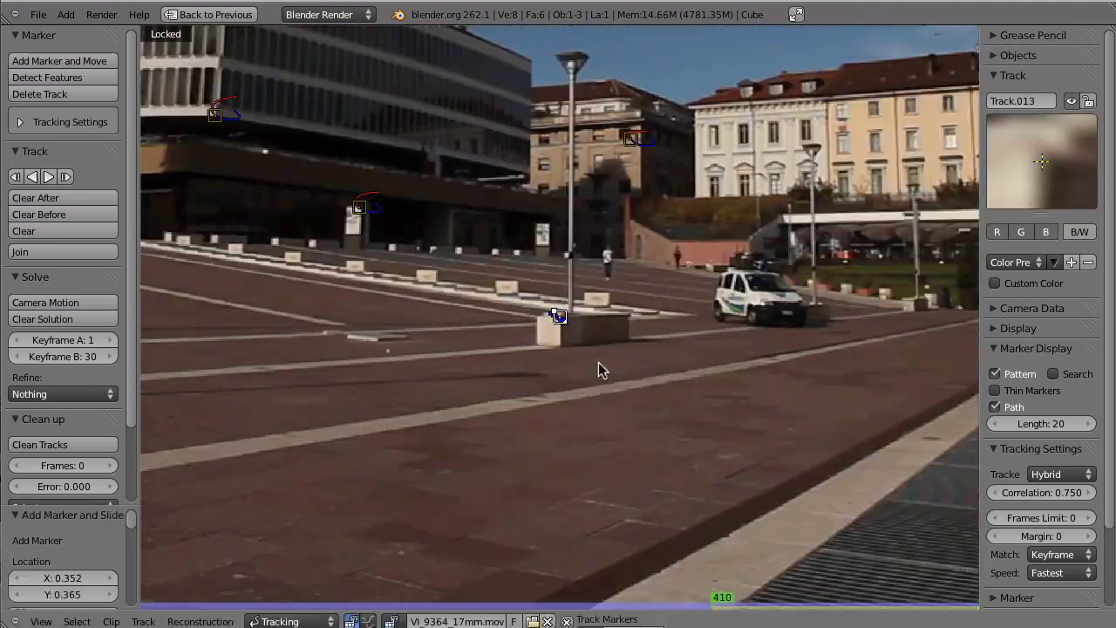
scroll(600, 363, "up", 6)
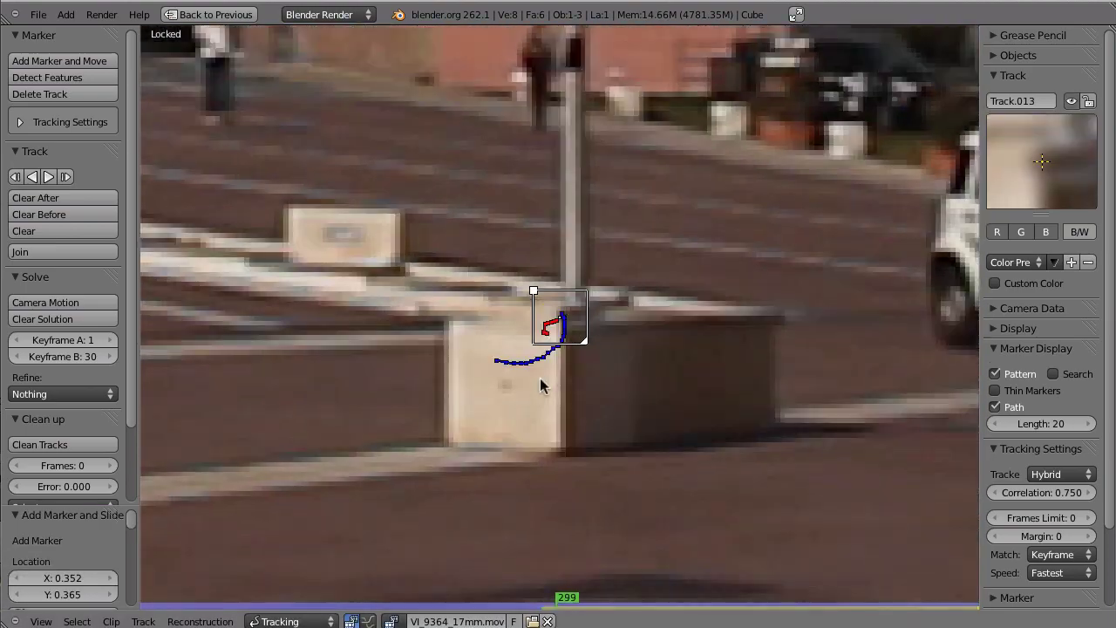
key("alt+a")
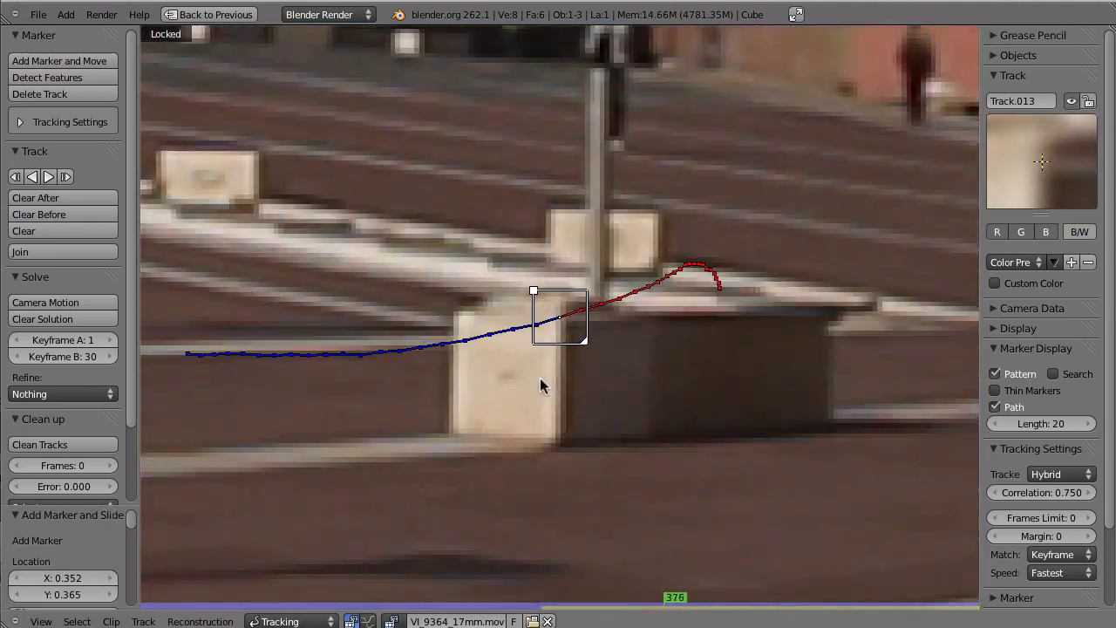
scroll(540, 378, "up", 3)
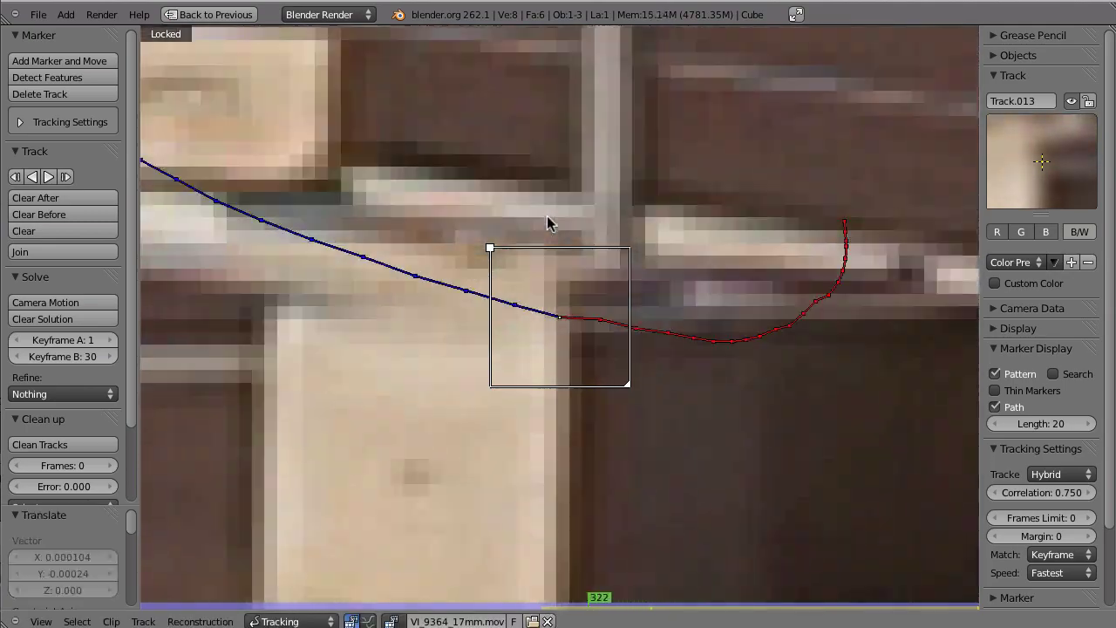
key("shift+ctrl+t")
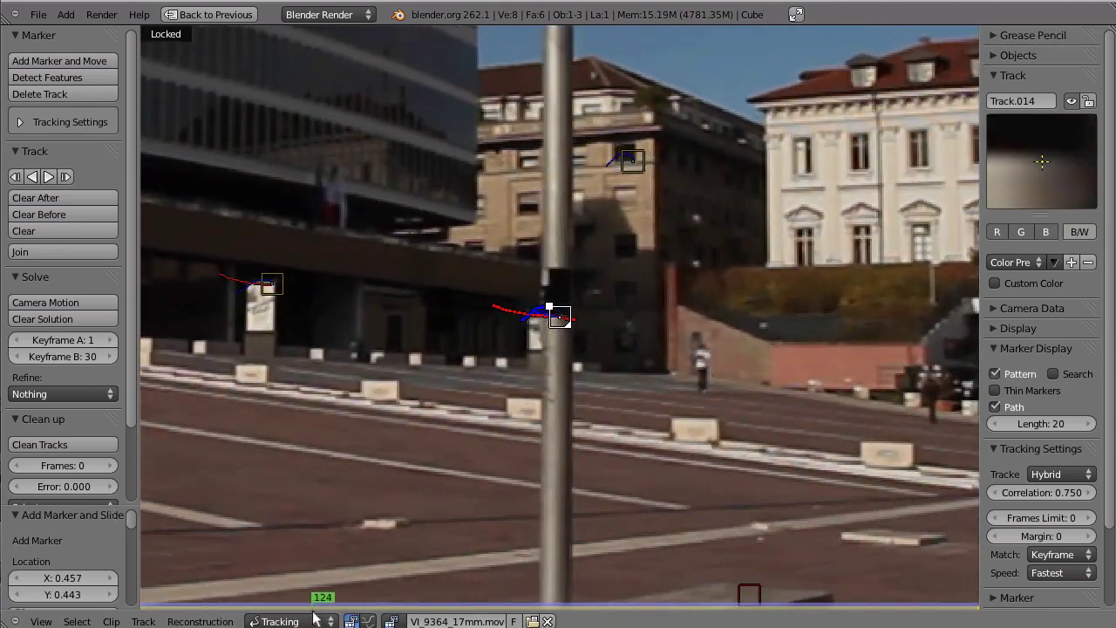
Disable the sign marker behind the lamp post, track a new foreground pavement marker forward and choose the Blurry Footage preset.
key("d")
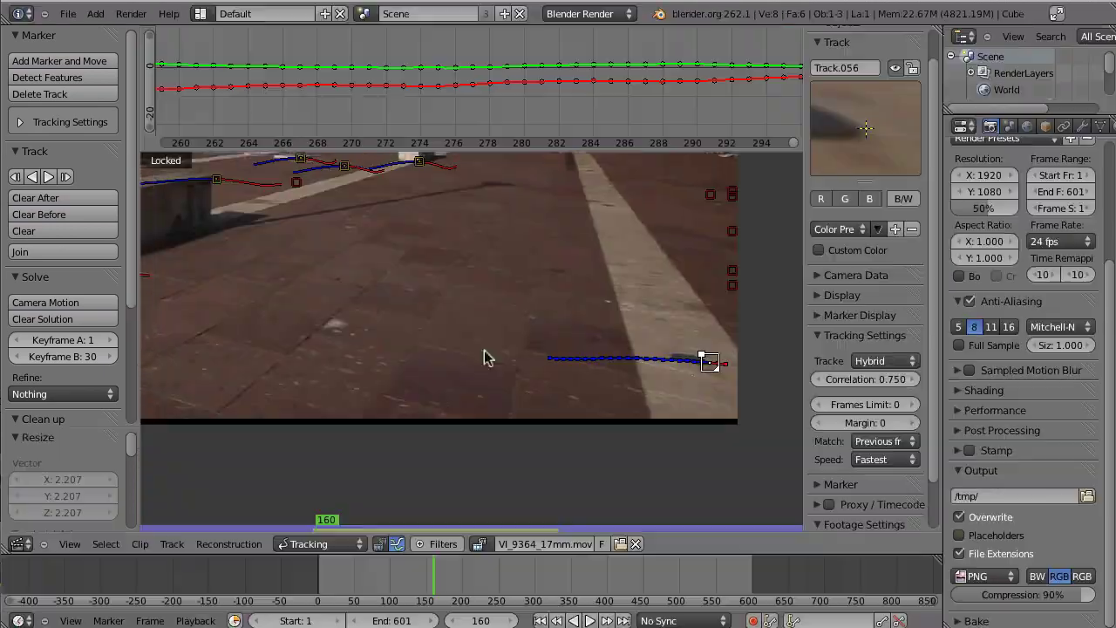
left_click(471, 341, "ctrl")
key("ctrl+t")
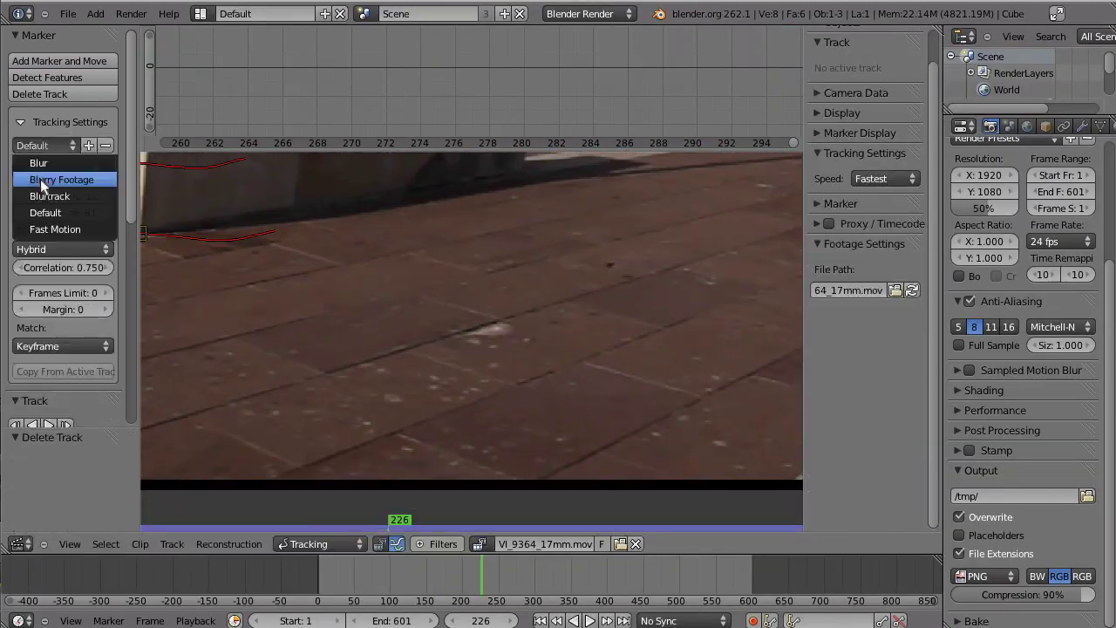
left_click(62, 180)
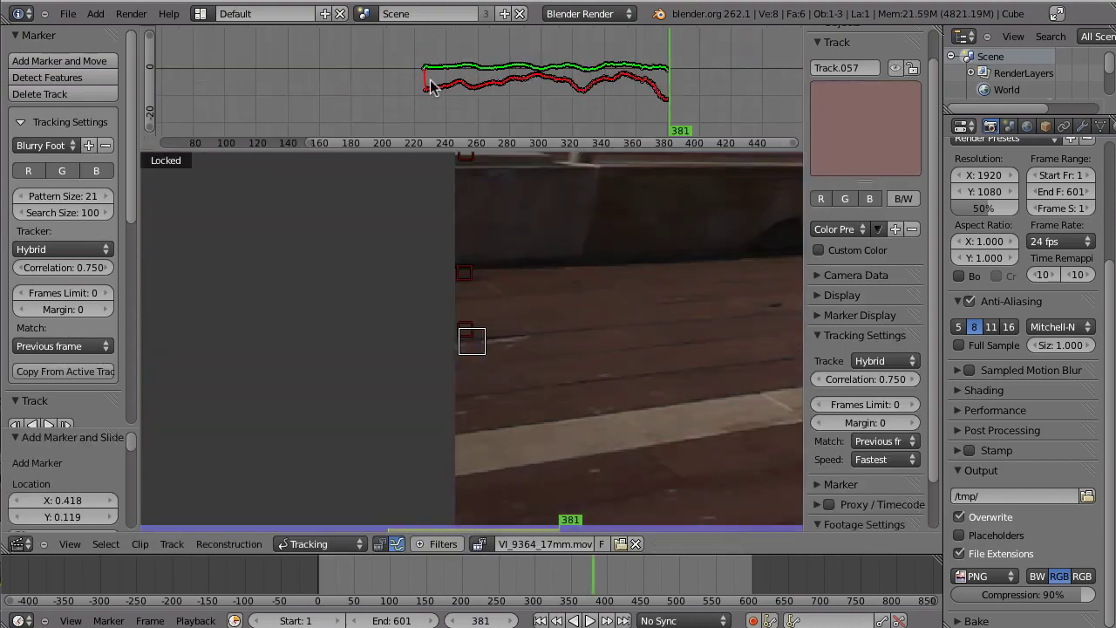
Scrub through the pavement marker's motion curves, and track the next pavement marker forward from frame 187.
middle_click_drag(431, 85, 333, 81)
left_click(332, 135)
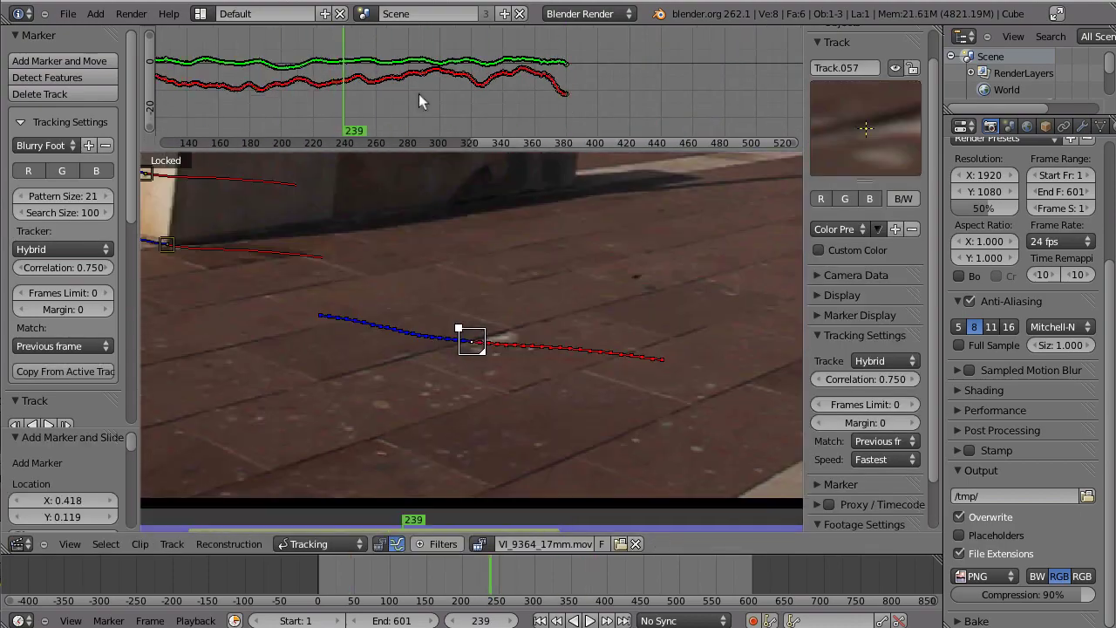
left_click_drag(419, 93, 501, 128)
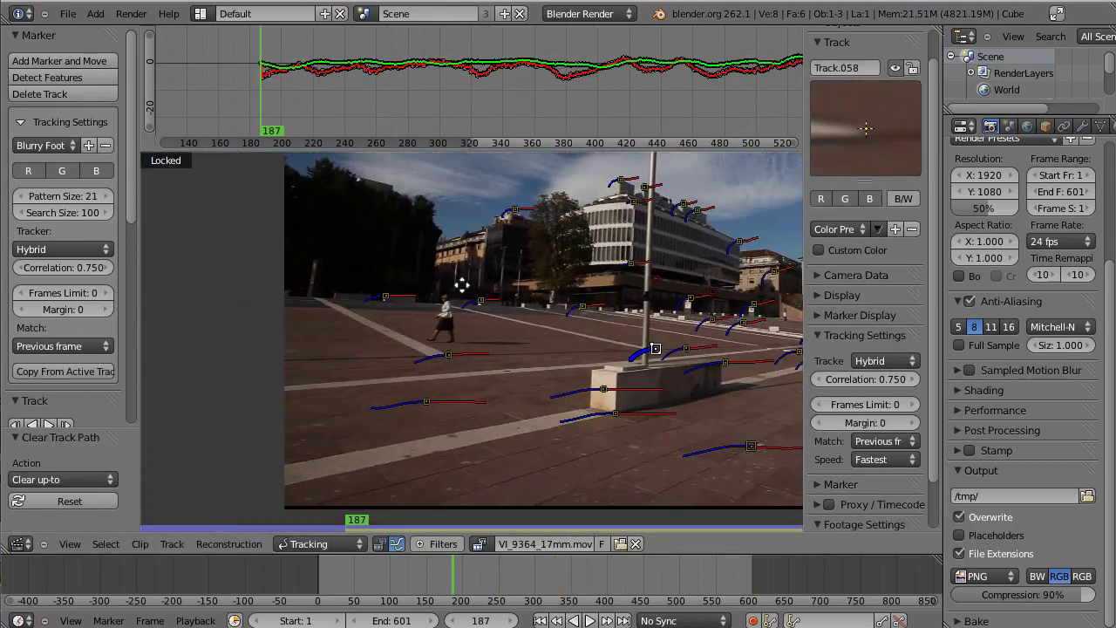
key("ctrl+t")
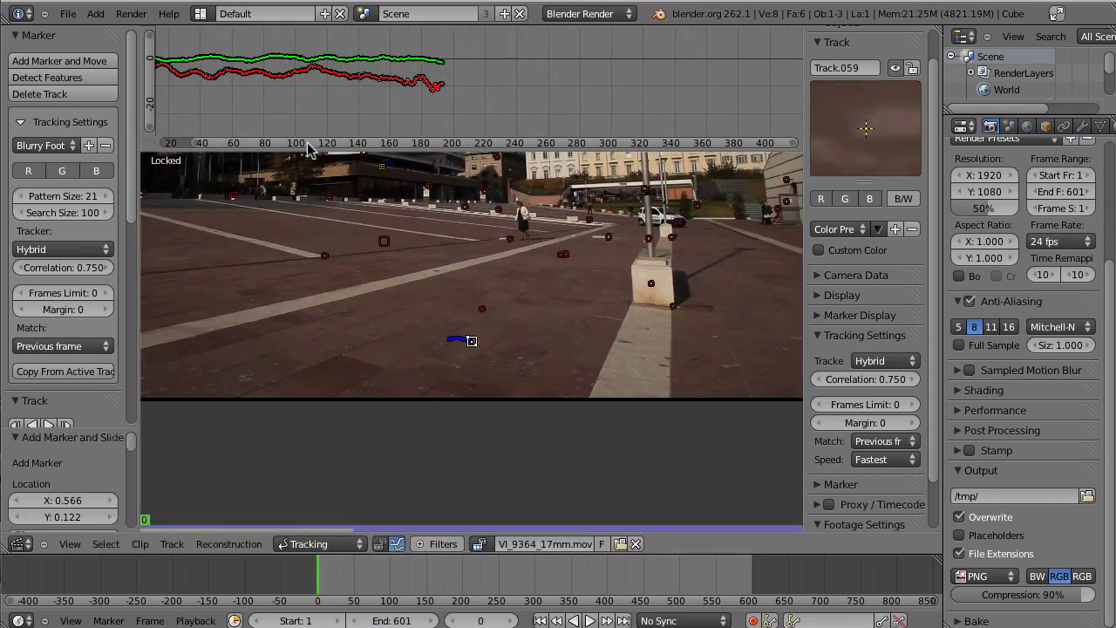
Clear the remaining path of the foreground pavement marker and play the clip from the start.
key("alt+t")
scroll(571, 349, "down", 3)
key("shift+Left")
key("alt+a")
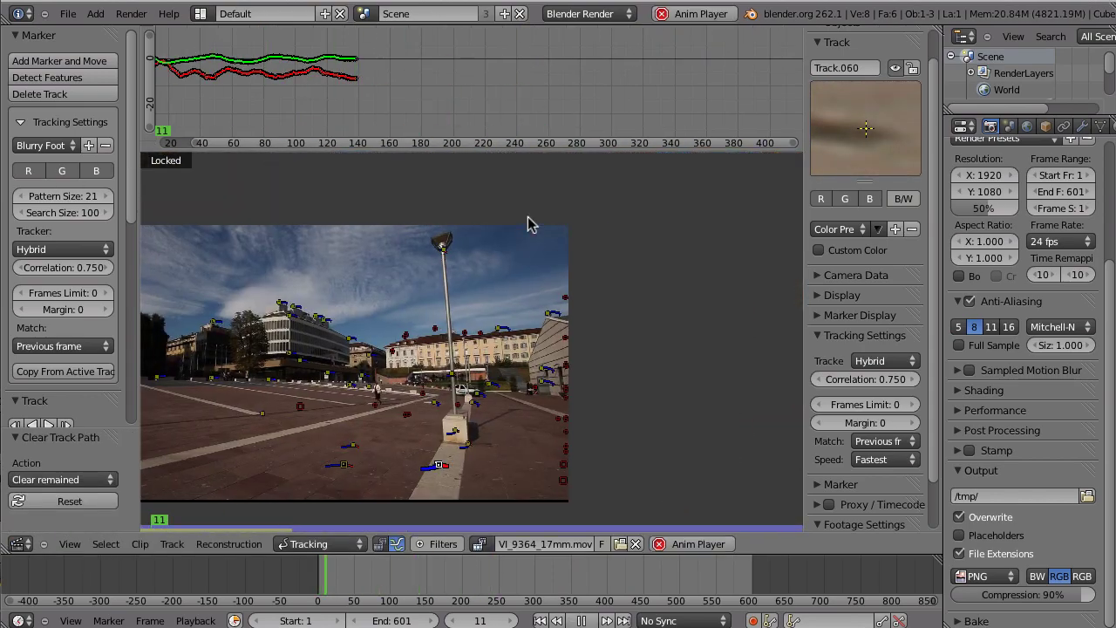
Deselect all tracks, unlock the view from the selection, mute the footage and hide disabled tracks.
key("Escape")
key("a")
key("a")
middle_click_drag(558, 55, 606, 89)
key("l")
key("a")
key("m")
key("alt+d")
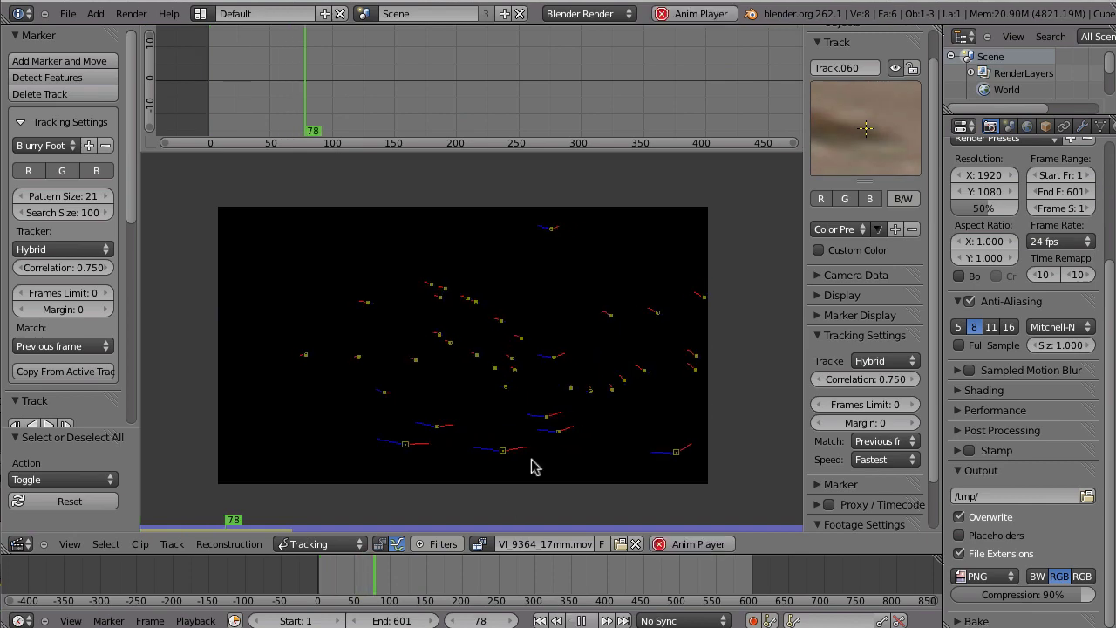
Play the muted clip in a maximized editor to examine the marker movement, and scrub ahead to frame 461.
key("alt+a")
key("ctrl+Up")
scroll(545, 455, "up", 2)
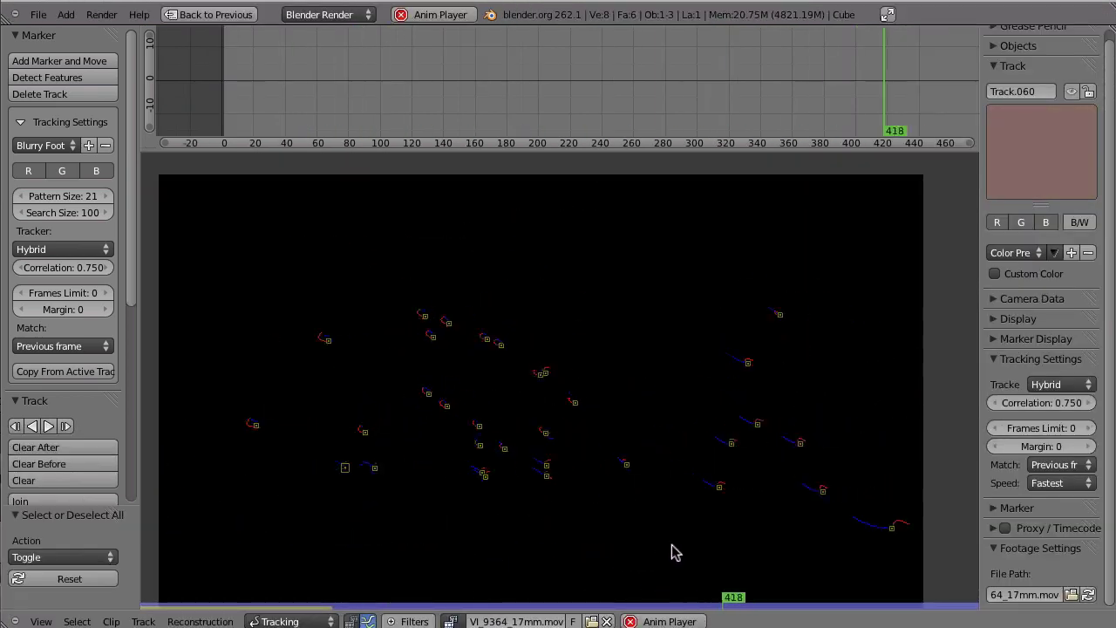
key("Escape")
middle_click_drag(366, 548, 367, 520)
left_click_drag(253, 605, 784, 605)
Unmute the footage, add a marker on the concrete block's corner at frame 461 and track it forward and backward.
key("m")
scroll(239, 428, "up", 2)
middle_click_drag(239, 428, 433, 454)
left_click_drag(433, 458, 442, 444, "ctrl")
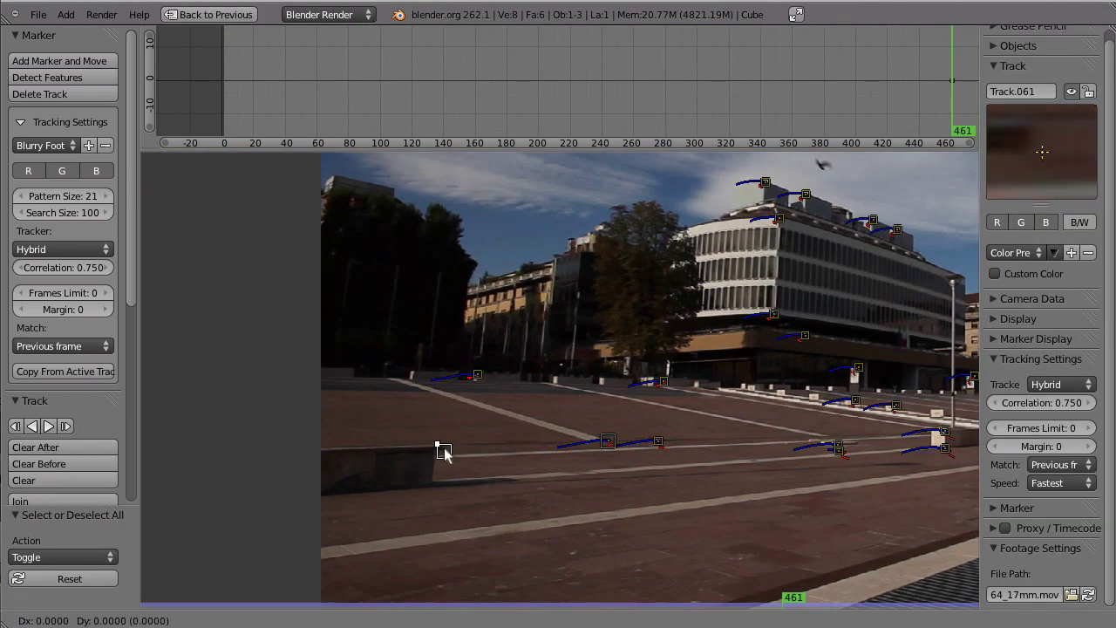
key("ctrl+t")
middle_click_drag(885, 92, 690, 107)
left_click_drag(806, 109, 760, 109)
key("ctrl+shift+t")
Locate the unreliable start of the concrete block track in its curves and clear the path up to that frame.
left_click_drag(409, 122, 738, 124)
scroll(390, 458, "up", 5)
mouse_move(738, 121)
left_mouse_down()
mouse_move(690, 120)
mouse_move(695, 149)
mouse_move(734, 113)
left_mouse_up()
key("shift+t")
Go to a later frame, add another marker on the footage and track it backward.
middle_click_drag(721, 104, 526, 122)
scroll(590, 319, "down", 4)
left_click_drag(526, 123, 770, 123)
middle_click_drag(570, 259, 620, 431)
left_click(683, 417, "ctrl")
key("ctrl+shift+t")
Return to an earlier frame, add one more marker and track it forward.
left_click_drag(672, 73, 447, 96)
middle_click_drag(515, 504, 638, 402)
left_click(607, 403, "ctrl")
key("ctrl+t")
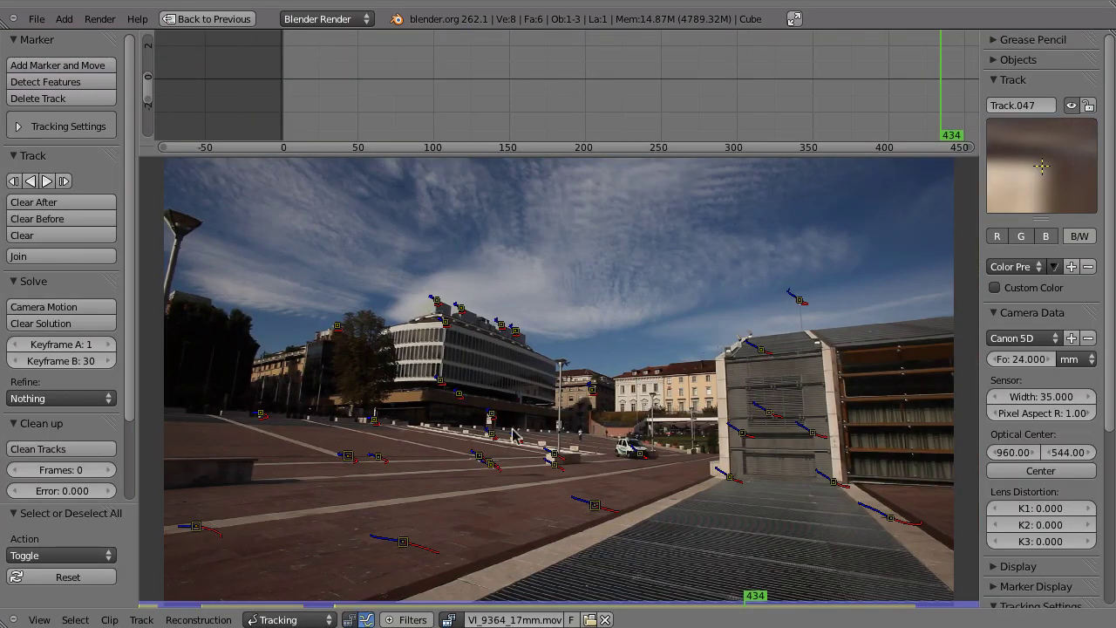
Play back the tracked footage and examine the marker distribution across the plaza and buildings around frame 145.
key("alt+a")
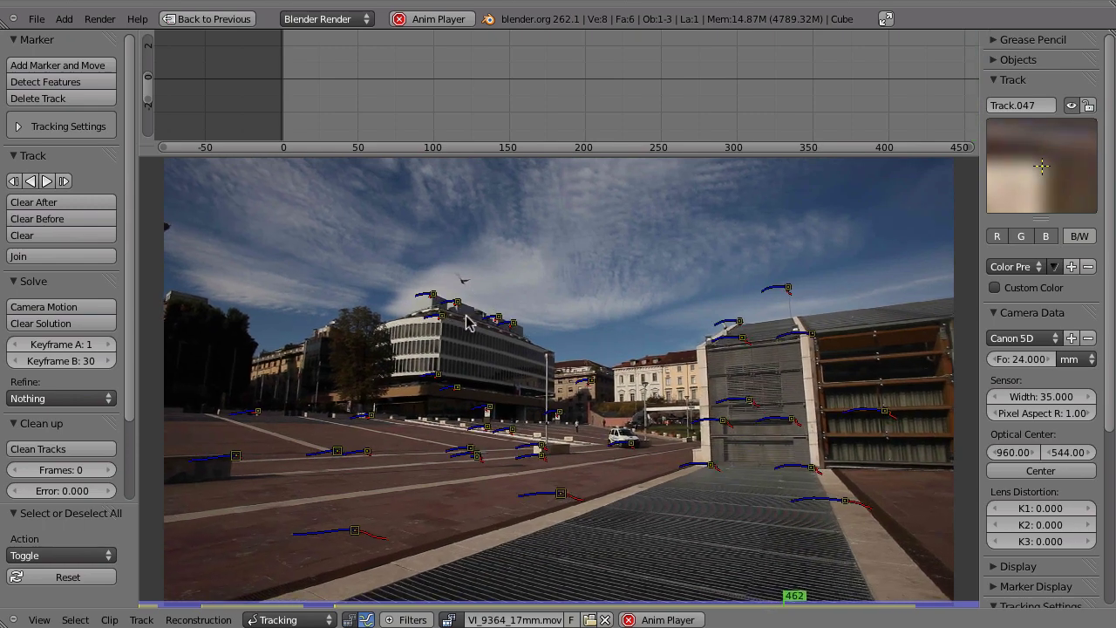
key("Escape")
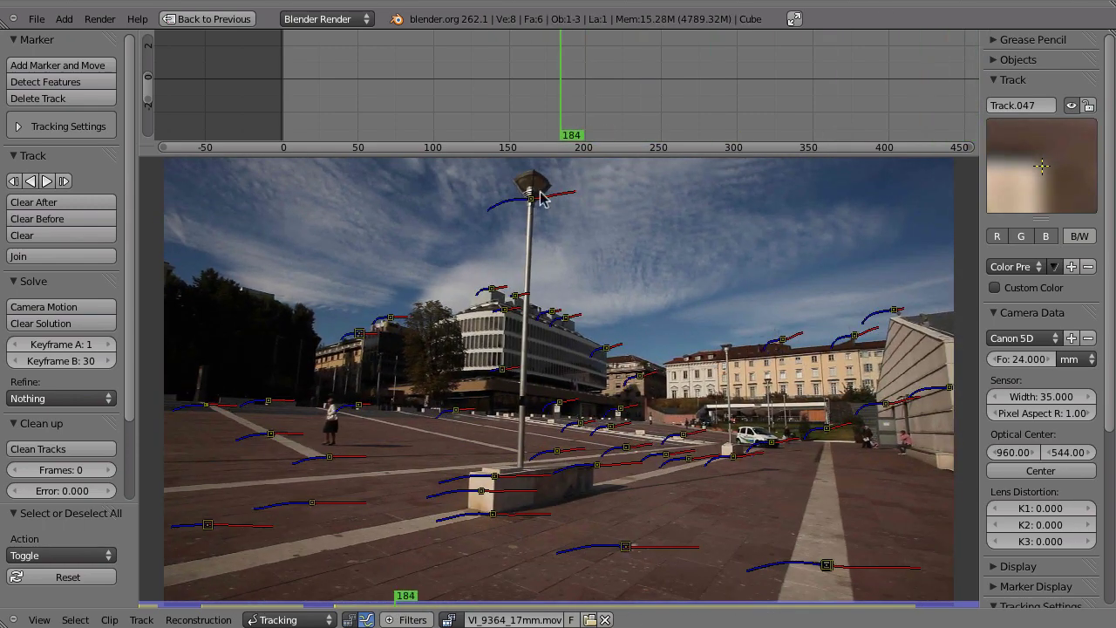
left_click_drag(393, 601, 349, 602)
scroll(532, 458, "up", 3)
middle_click_drag(532, 458, 572, 316, "ctrl")
left_click_drag(330, 601, 340, 576)
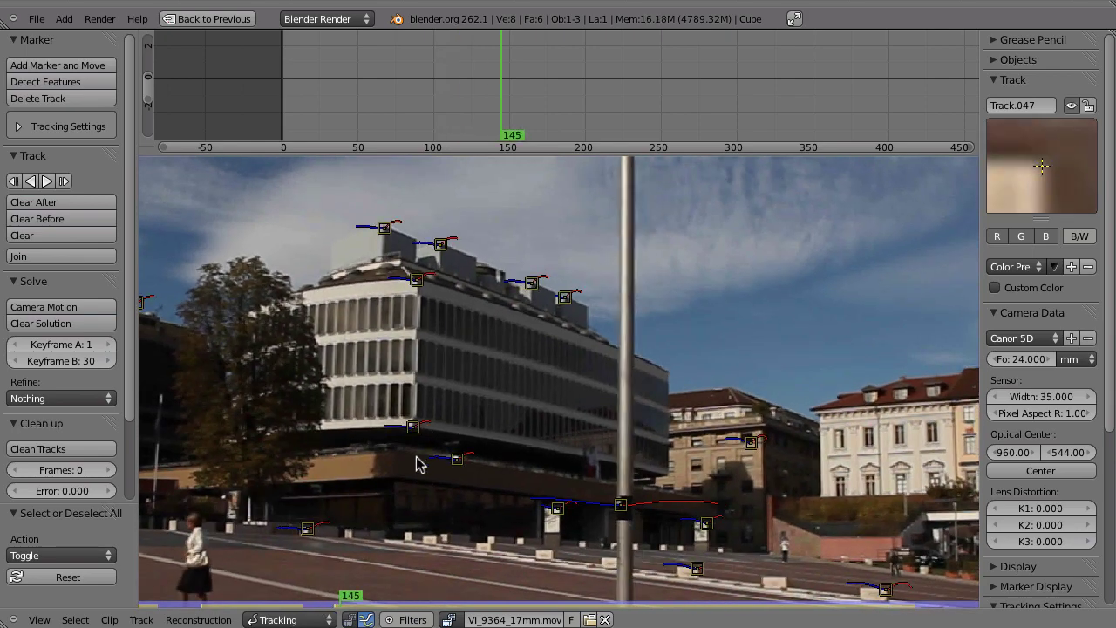
middle_click_drag(465, 419, 464, 296, "ctrl")
middle_click_drag(546, 415, 515, 348)
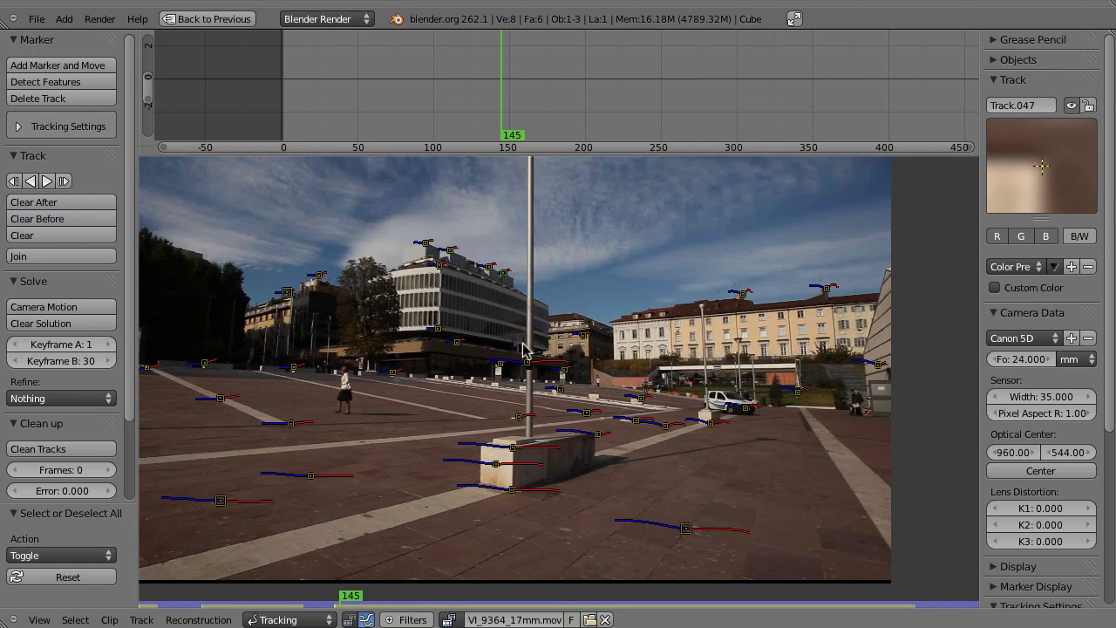
middle_click_drag(493, 367, 571, 390)
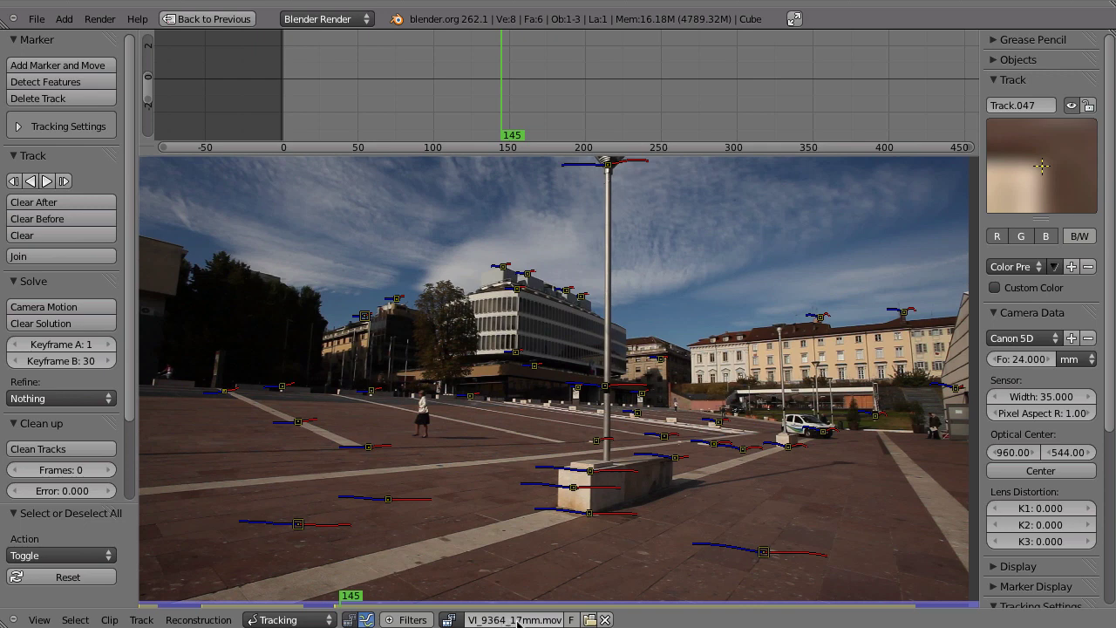
Apply the Canon 5D camera preset with a 17 mm focal length and solve the camera motion.
left_click(1007, 341)
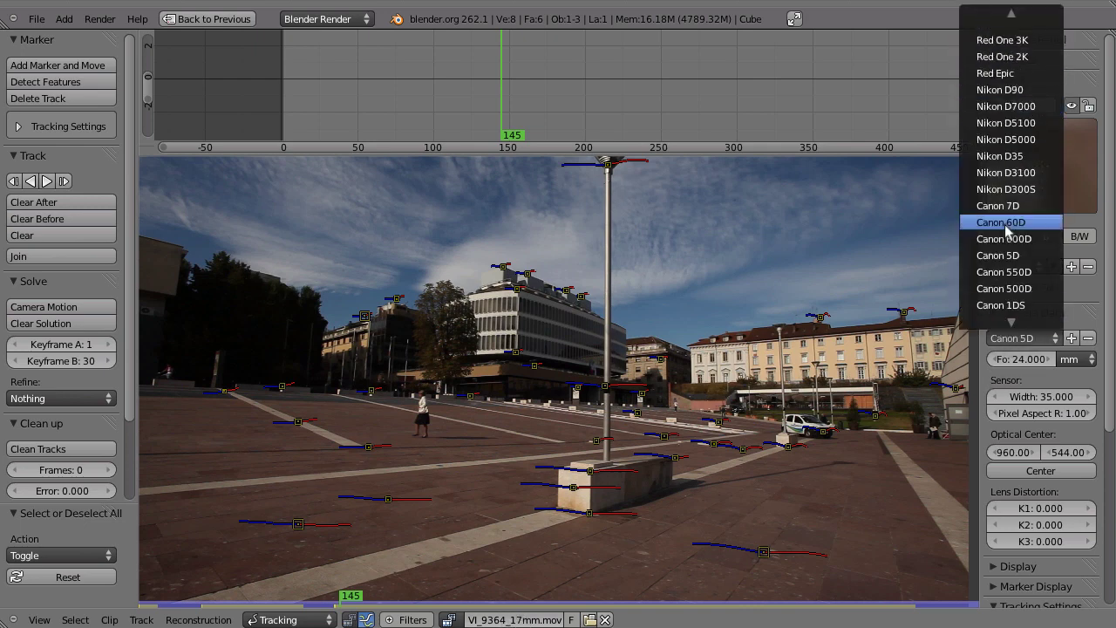
left_click(1001, 255)
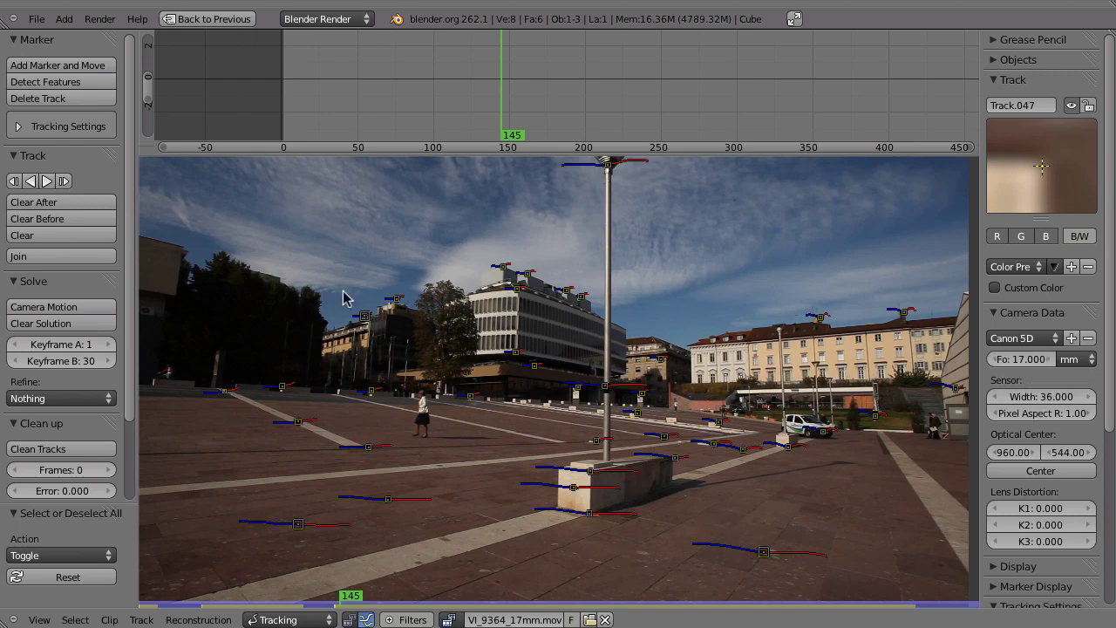
left_click(46, 313)
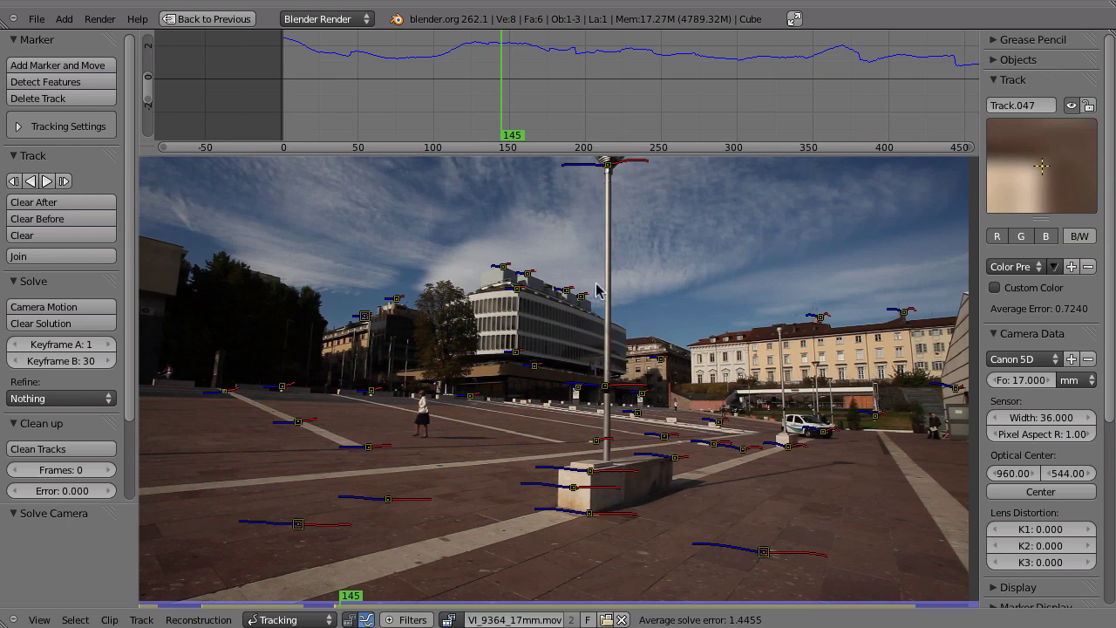
Select all tracks and examine their motion curves from frame 145 to about frame 346 for irregular spikes.
middle_click_drag(674, 102, 659, 80, "ctrl")
middle_click_drag(660, 88, 542, 166)
mouse_move(616, 110)
middle_mouse_down("ctrl")
mouse_move(607, 147)
mouse_move(628, 85)
mouse_move(613, 103)
middle_mouse_up("ctrl")
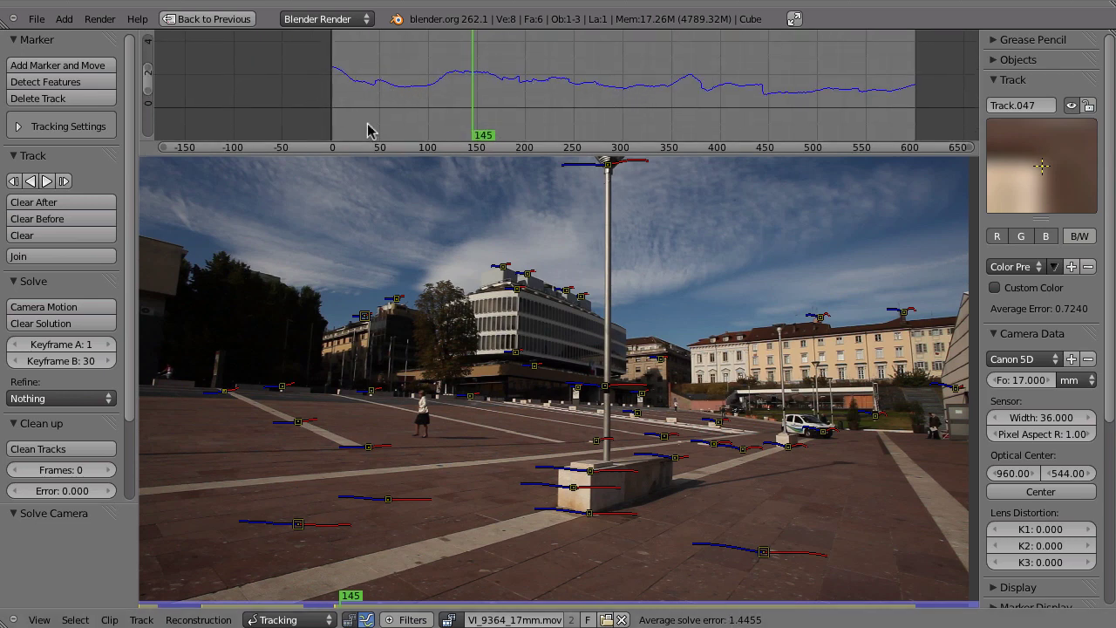
key("a")
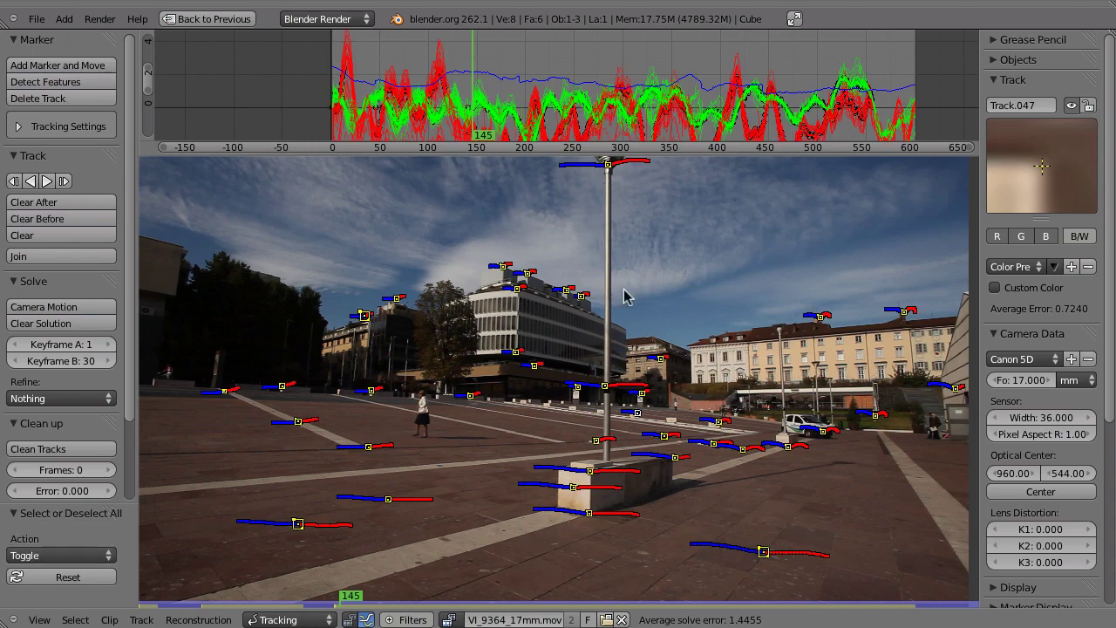
middle_click_drag(523, 100, 676, 87, "ctrl")
middle_click_drag(602, 95, 663, 86, "ctrl")
middle_click_drag(872, 96, 558, 81)
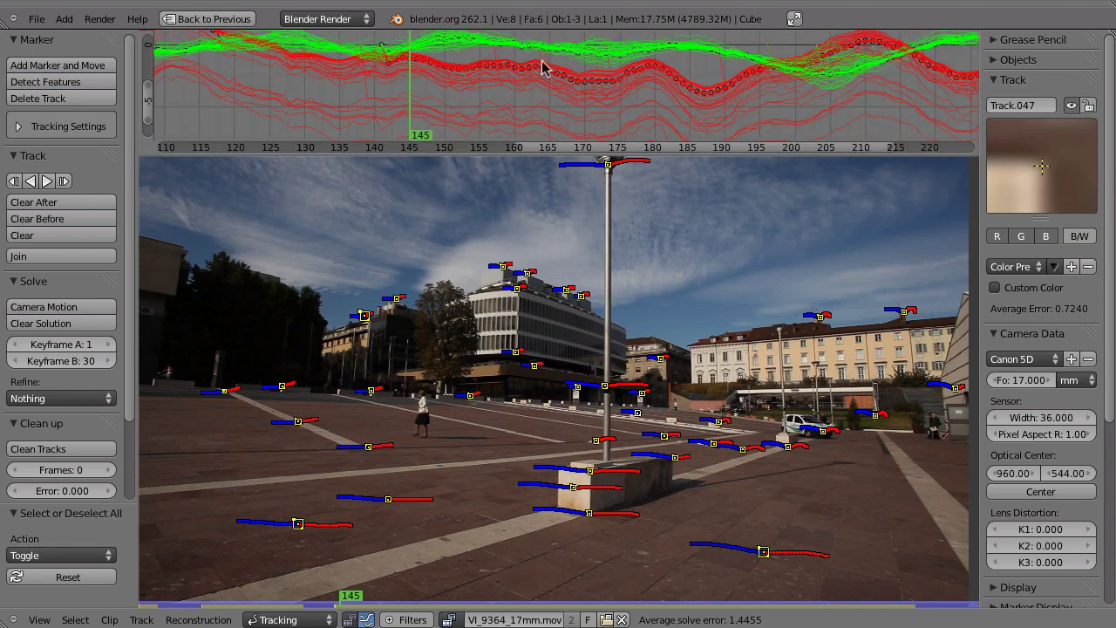
middle_click_drag(550, 62, 447, 65)
middle_click_drag(644, 68, 489, 89)
middle_click_drag(596, 93, 578, 88, "ctrl")
middle_click_drag(707, 80, 498, 82)
middle_click_drag(638, 94, 615, 86, "ctrl")
middle_click_drag(795, 87, 575, 98)
middle_click_drag(731, 110, 692, 102)
scroll(691, 103, "up", 8)
Select the track whose curve spikes at frame 330 and inspect its marker on the stone block's lower corner at frame 328.
left_click(554, 76)
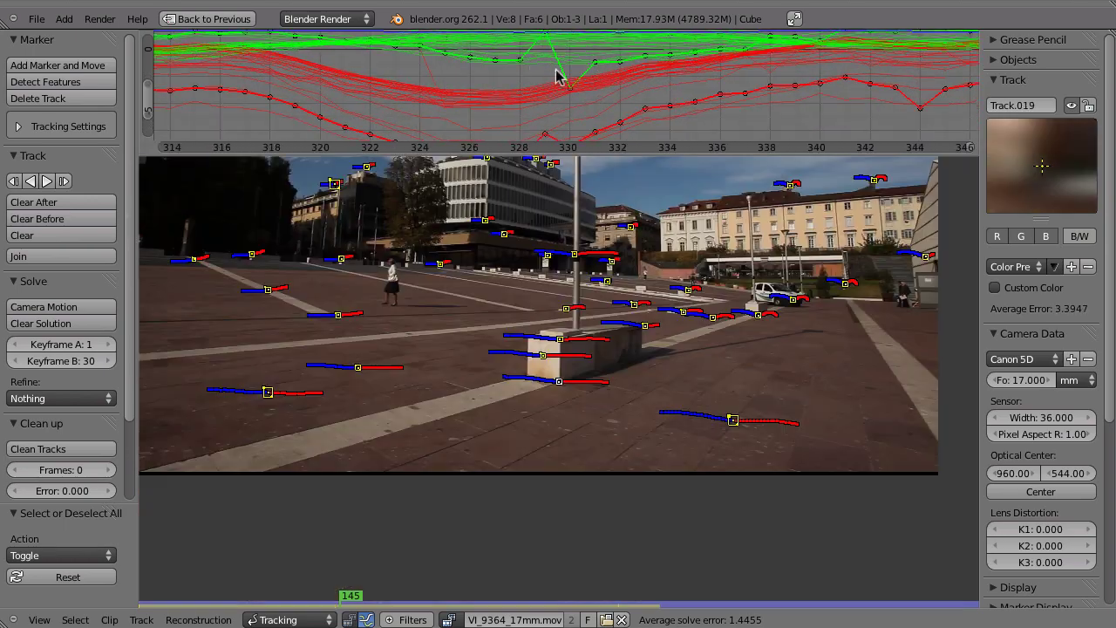
left_click_drag(555, 77, 520, 82)
left_click(560, 72)
left_click(561, 75)
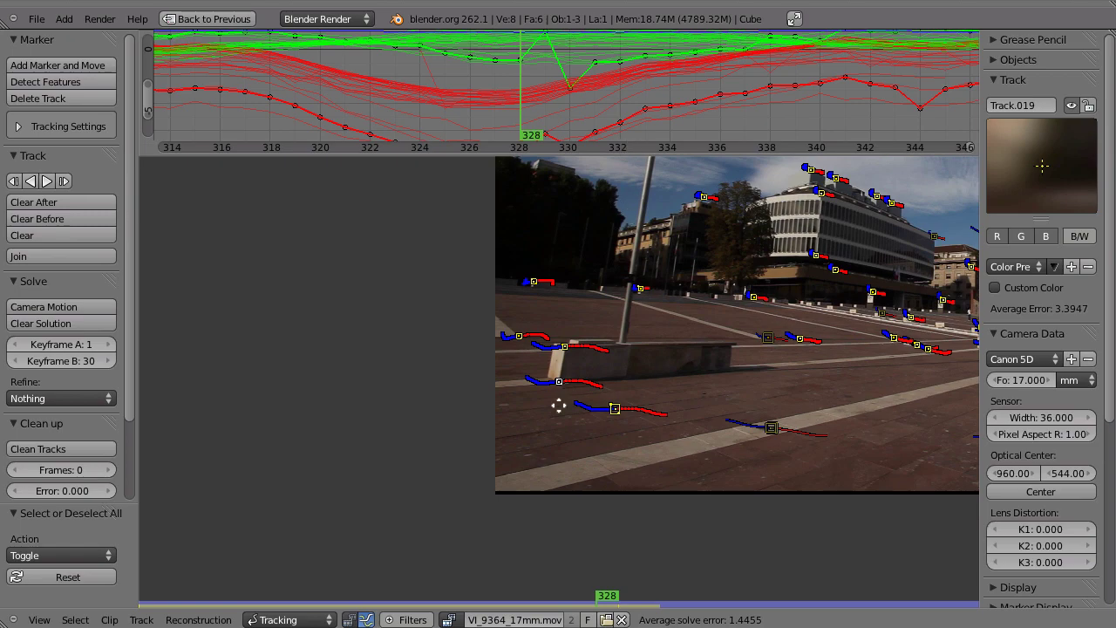
scroll(536, 444, "up", 5)
scroll(563, 371, "up", 2)
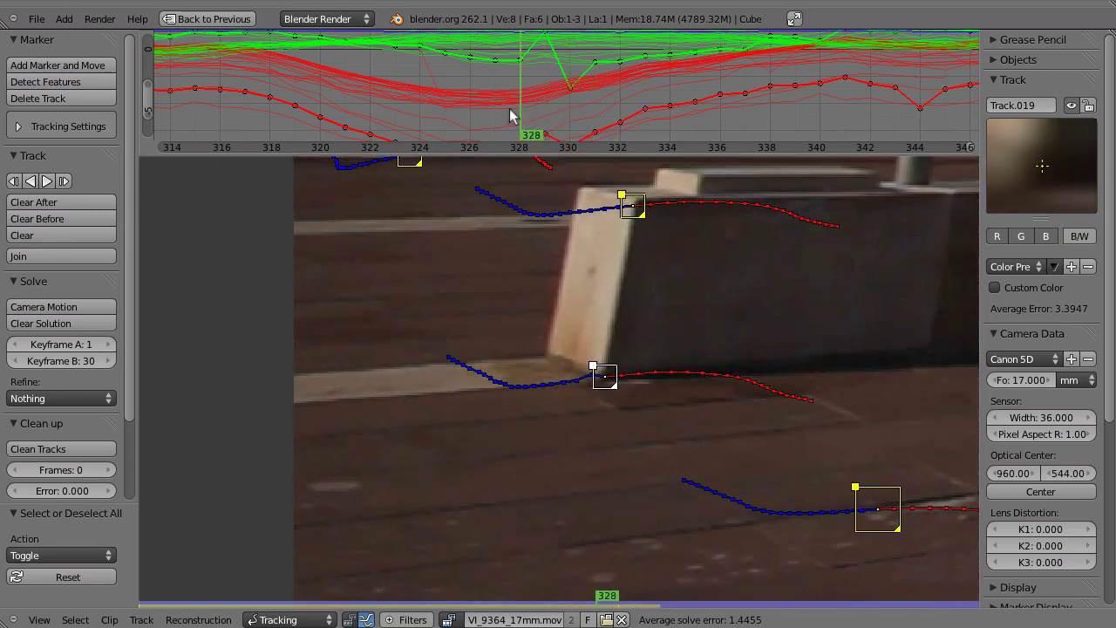
Go to frame 329 and move the selected track's marker back onto the stone block's lower corner to smooth its curve.
mouse_move(535, 111)
left_mouse_down()
mouse_move(571, 106)
mouse_move(550, 109)
left_mouse_up()
scroll(553, 387, "up", 5)
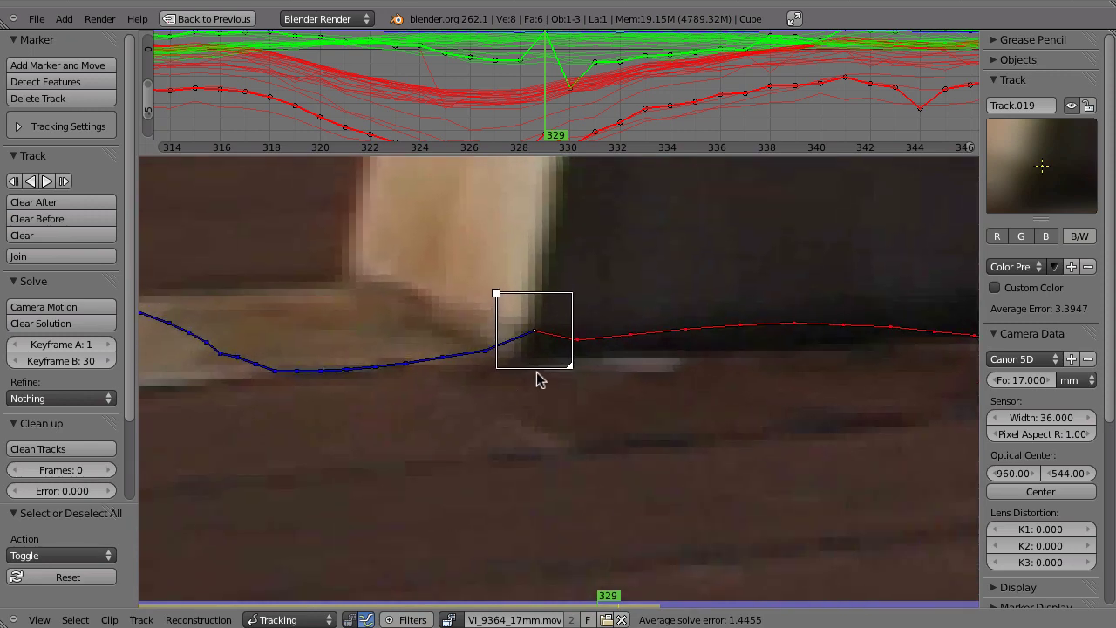
key("g")
left_click(535, 376)
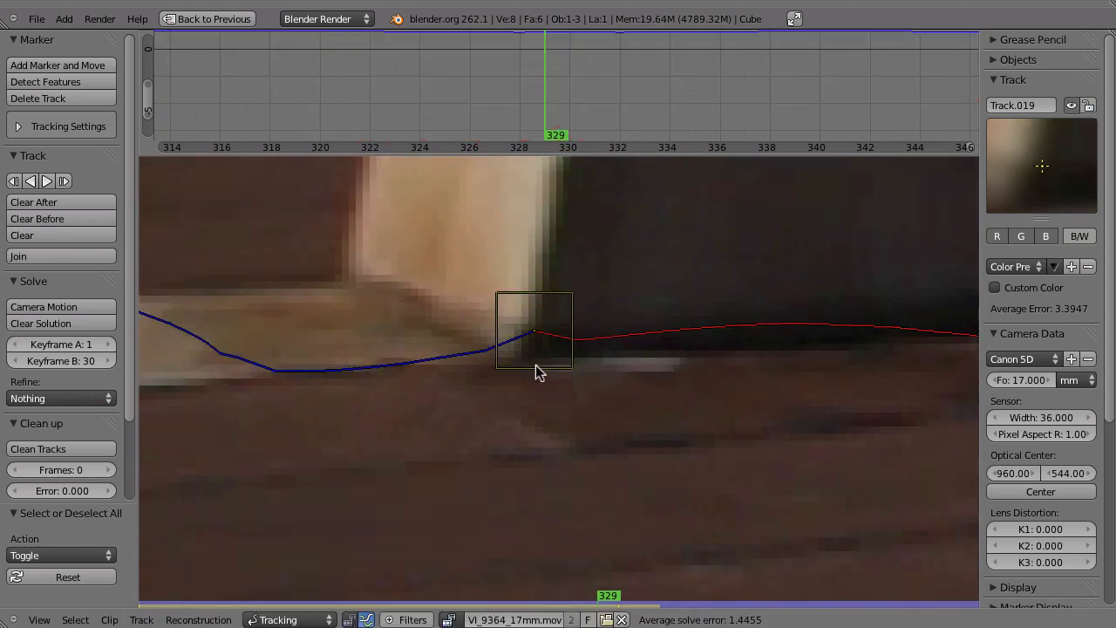
key("g")
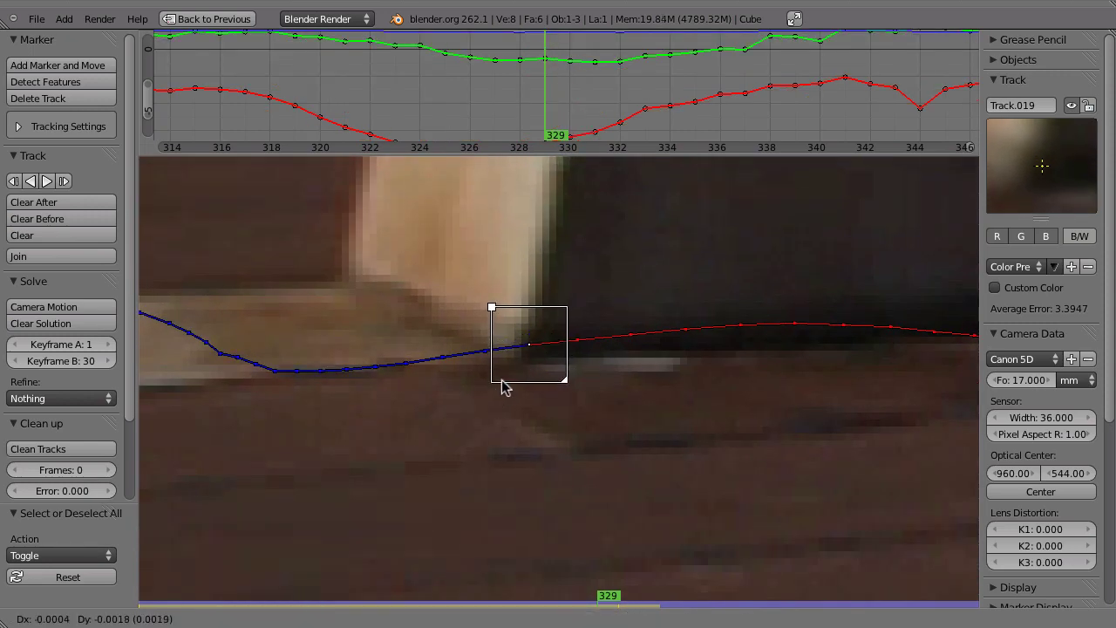
left_click(503, 389)
mouse_move(528, 85)
left_mouse_down()
mouse_move(449, 94)
mouse_move(577, 90)
mouse_move(528, 93)
left_mouse_up()
middle_click_drag(589, 373, 647, 482)
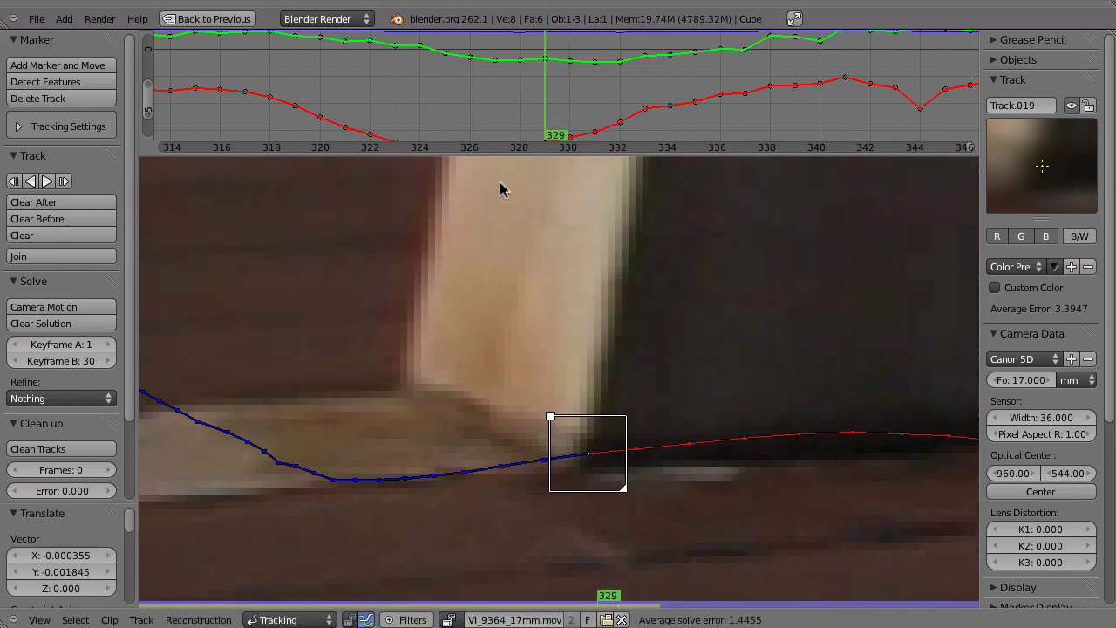
Move the marker at frame 329 up along the block's edge, away from the corner, and examine the spike in its curve.
key("g")
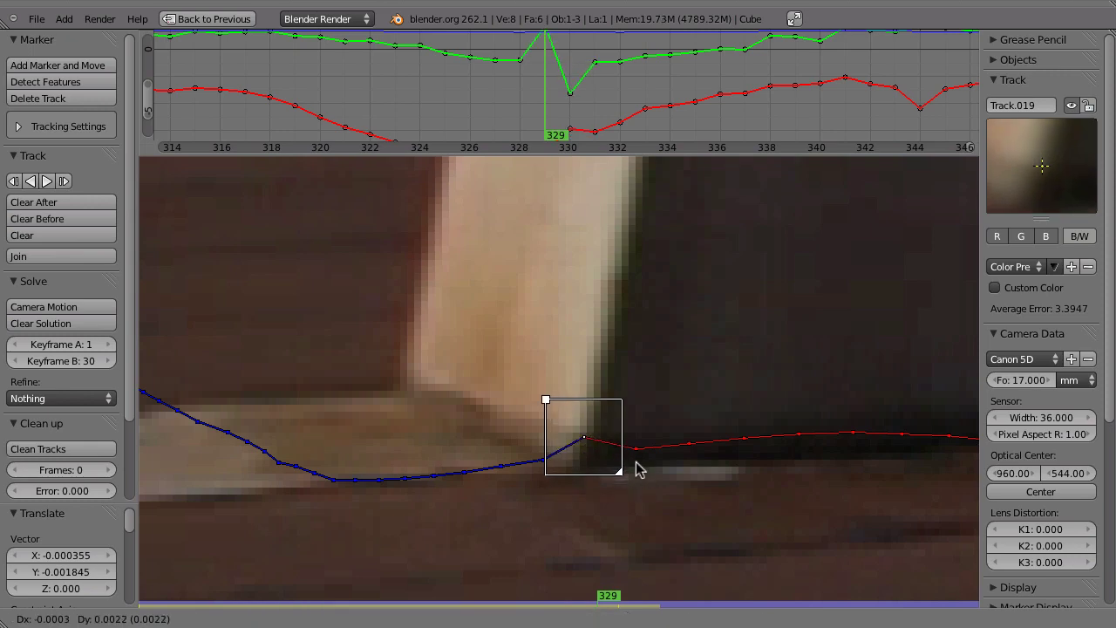
left_click(636, 401)
middle_click_drag(536, 70, 545, 106, "ctrl")
middle_click_drag(490, 74, 494, 93)
middle_click_drag(576, 104, 553, 69)
middle_click_drag(524, 56, 526, 110, "ctrl")
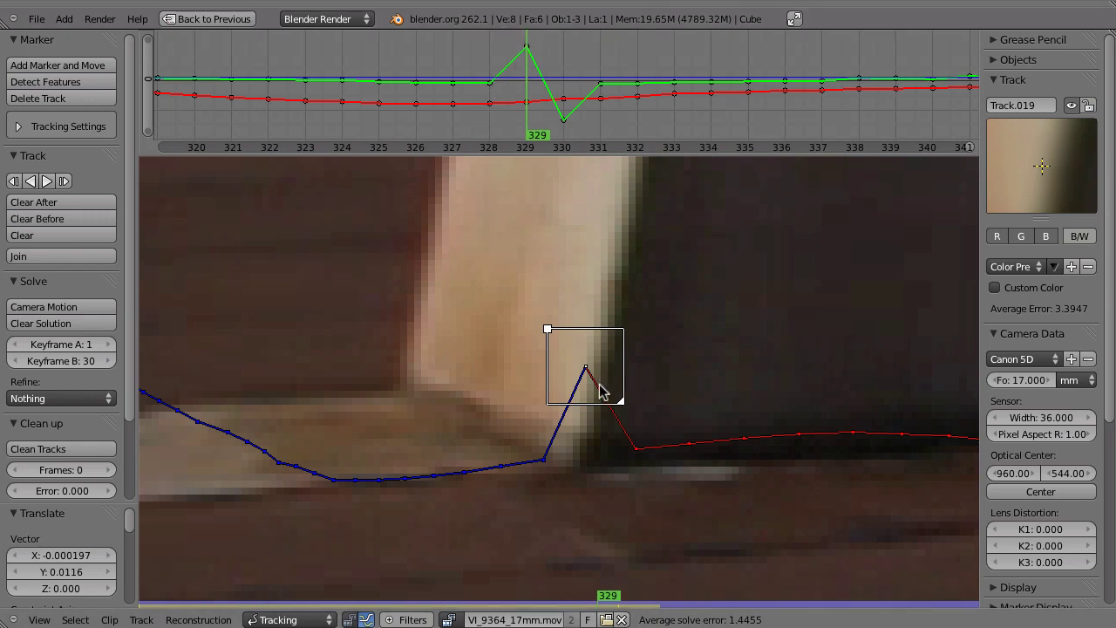
Reposition the displaced marker along the block's edge at frame 329, track it forward and check frames 328 and 330.
key("g")
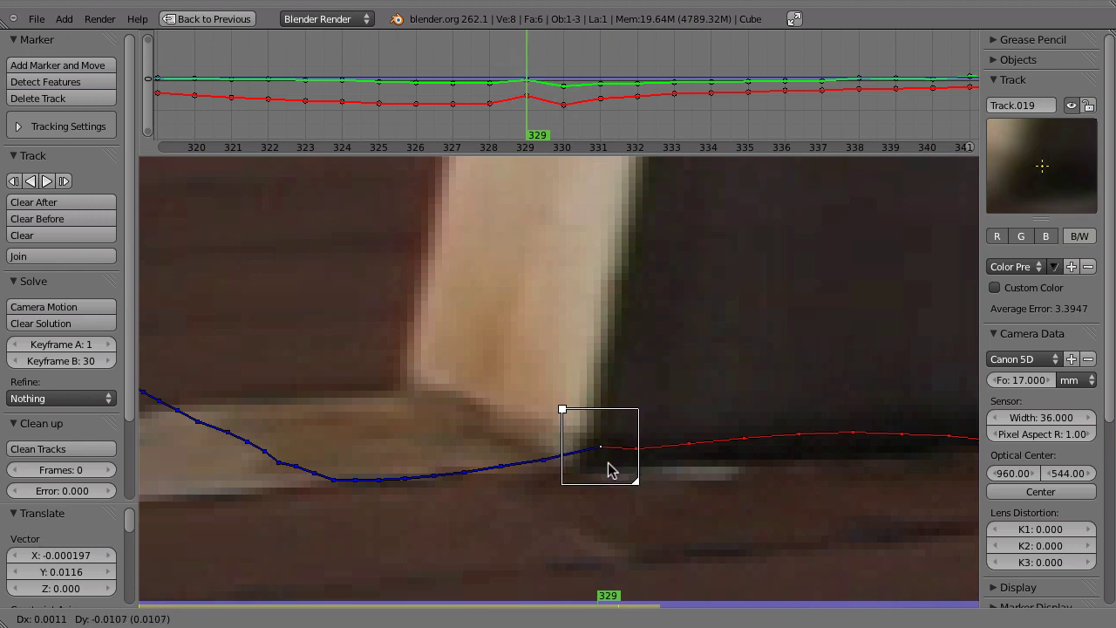
left_click(604, 359)
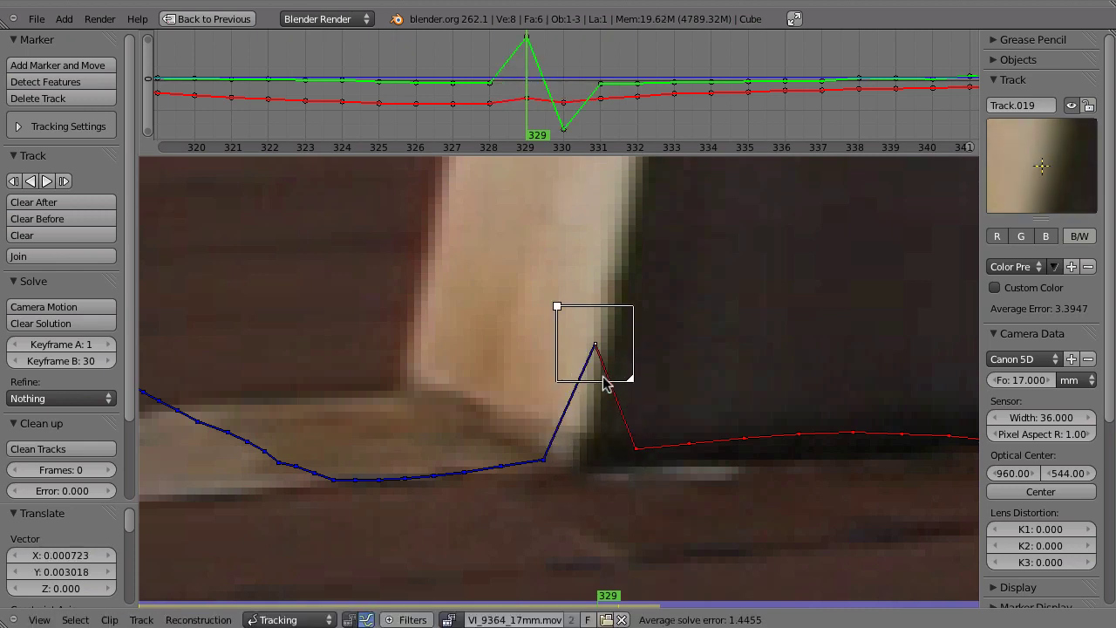
key("ctrl+t")
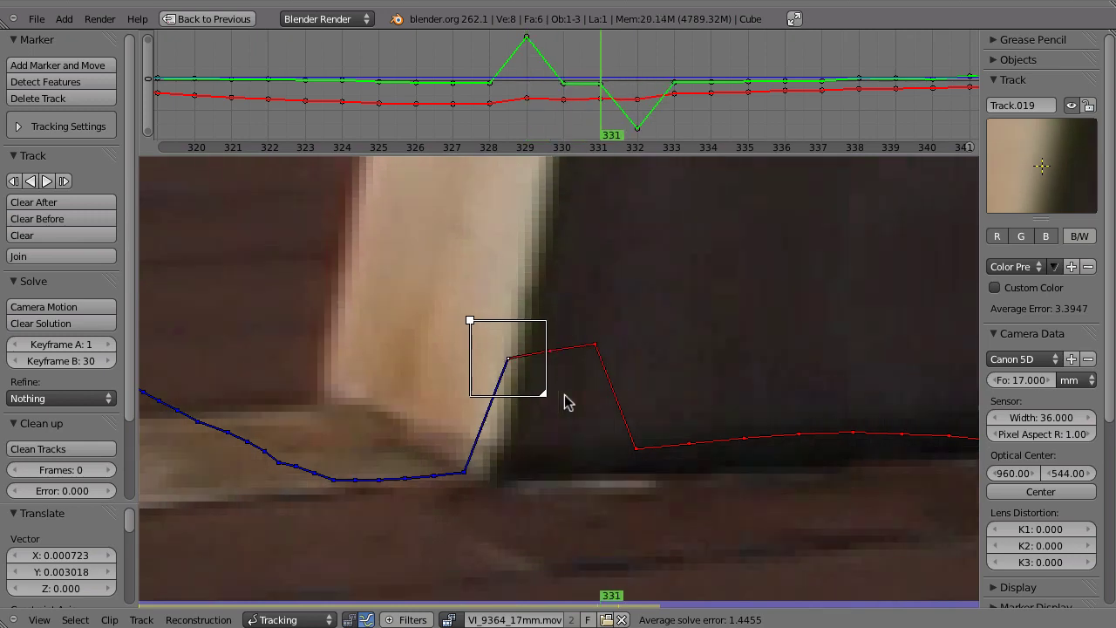
left_click_drag(605, 104, 481, 126)
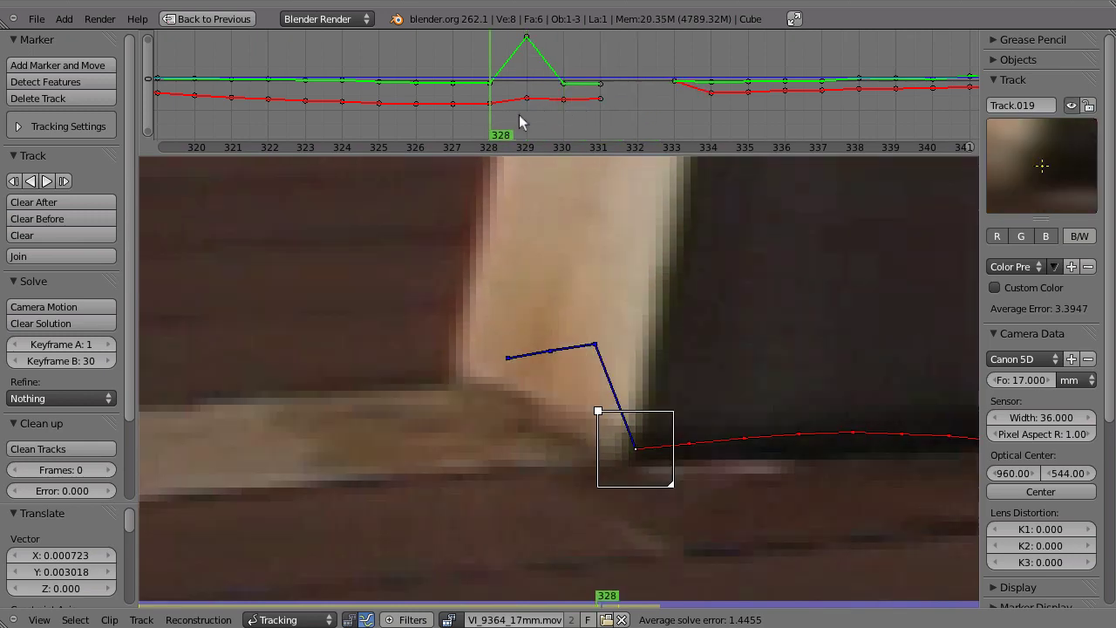
left_click(549, 114)
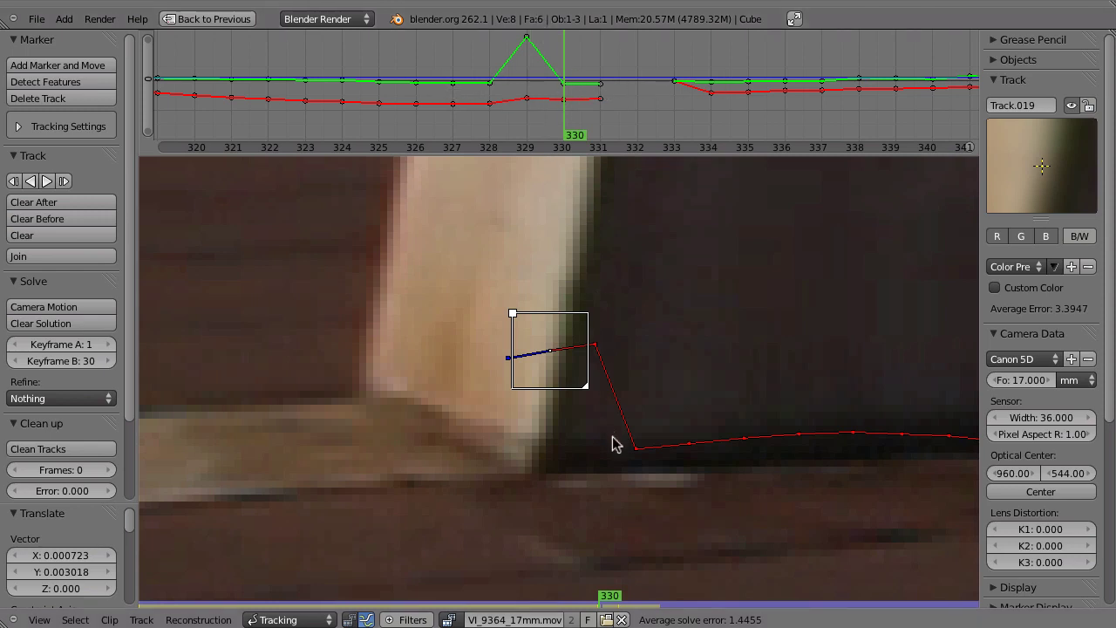
Undo the forward tracking and the last marker move at frame 329.
key("ctrl+z")
key("ctrl+z")
key("ctrl+z")
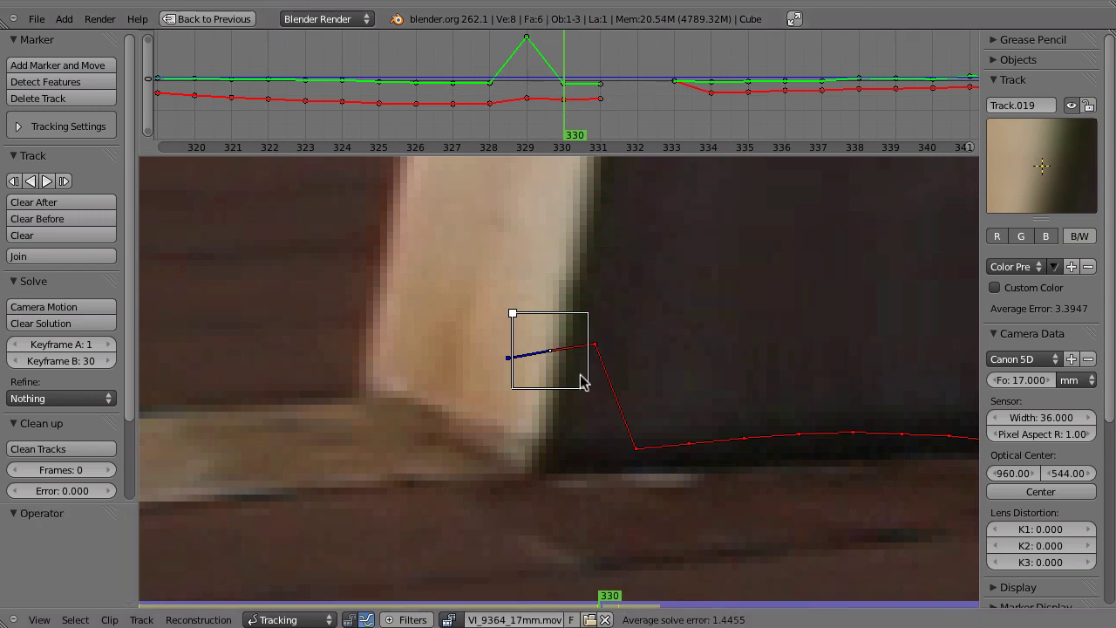
key("ctrl+z")
key("ctrl+z")
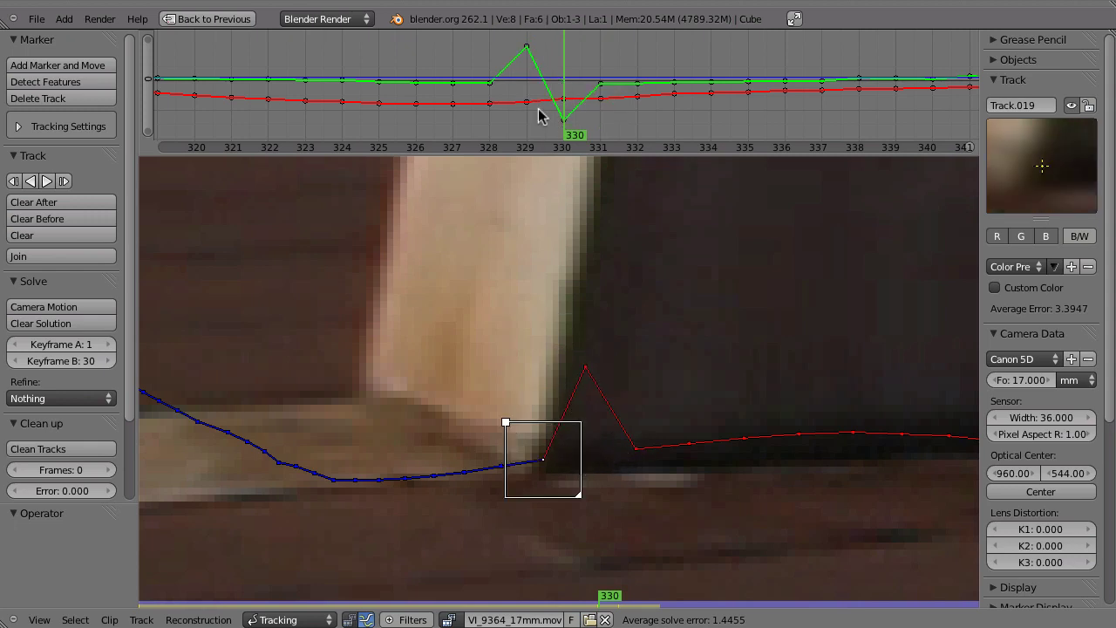
Compare the neighbouring frames, return to frame 329 and place the marker back on the block's lower corner.
mouse_move(538, 97)
left_mouse_down()
mouse_move(479, 105)
mouse_move(526, 117)
mouse_move(569, 109)
mouse_move(528, 112)
left_mouse_up()
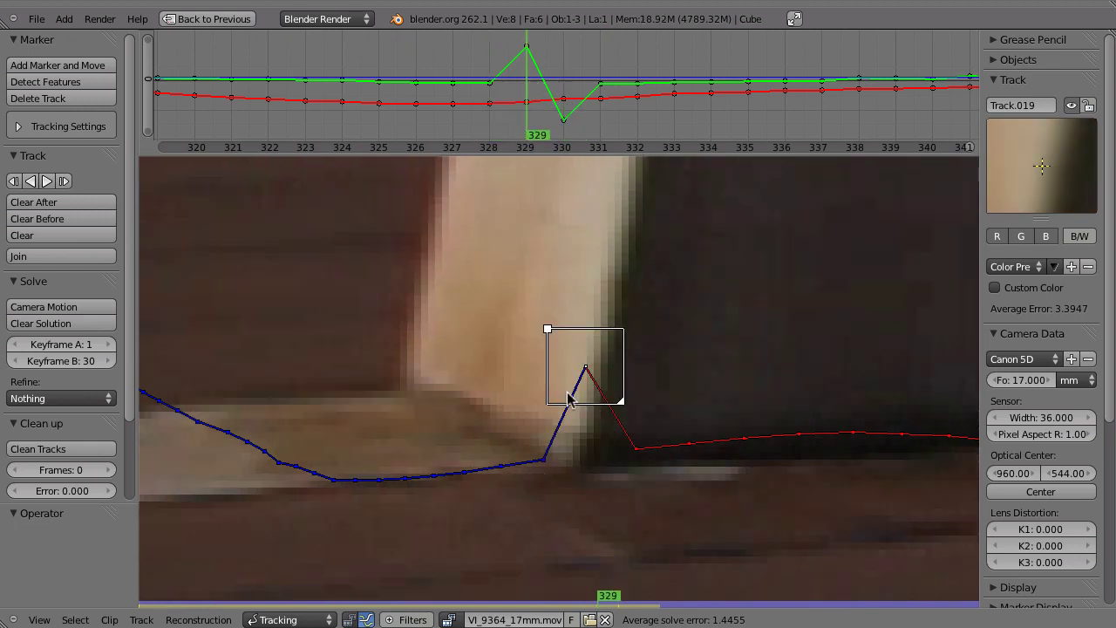
left_click(487, 90)
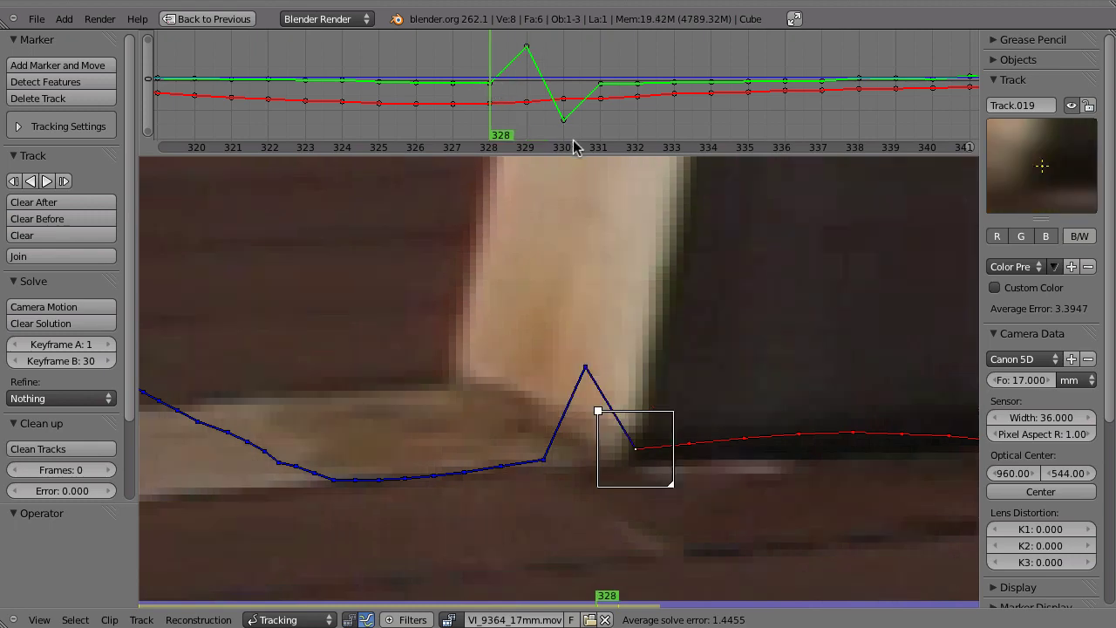
mouse_move(507, 99)
left_mouse_down()
mouse_move(567, 104)
mouse_move(500, 107)
mouse_move(531, 106)
left_mouse_up()
left_click_drag(582, 334, 588, 424)
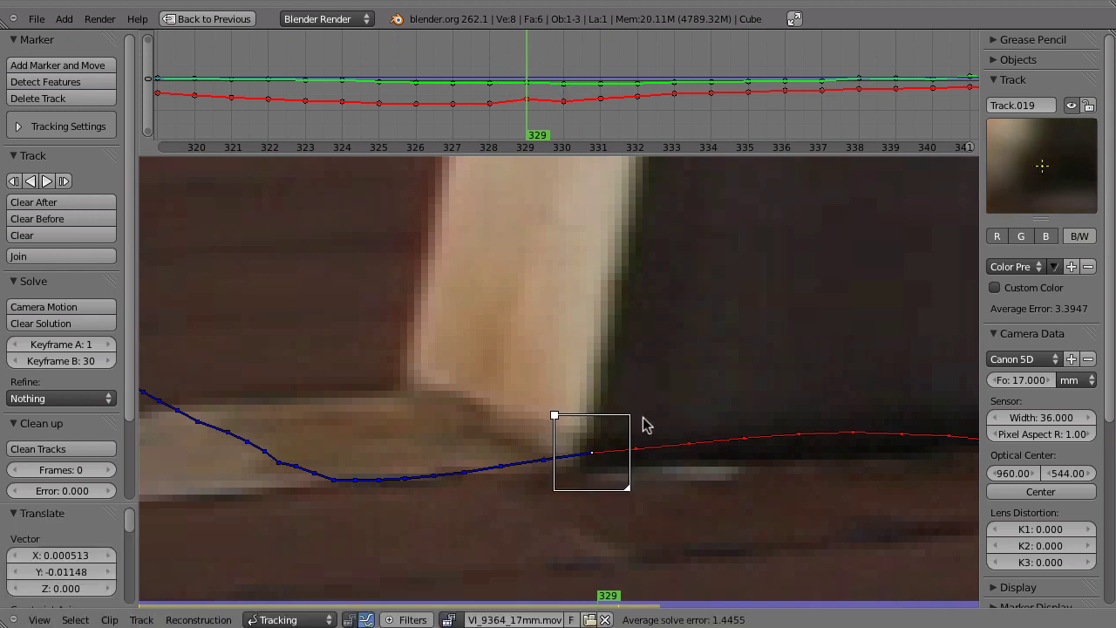
Reselect all tracks and examine their motion curves across the entire clip.
key("a")
key("a")
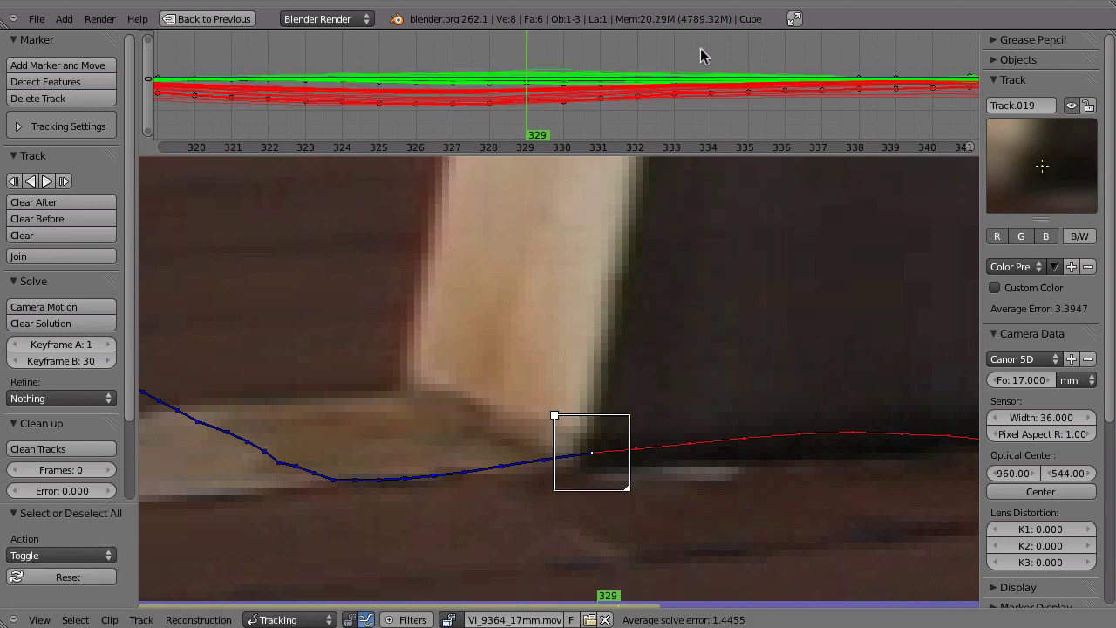
middle_click_drag(710, 62, 462, 63, "ctrl")
middle_click_drag(747, 77, 533, 75)
middle_click_drag(698, 90, 884, 68)
key("Home")
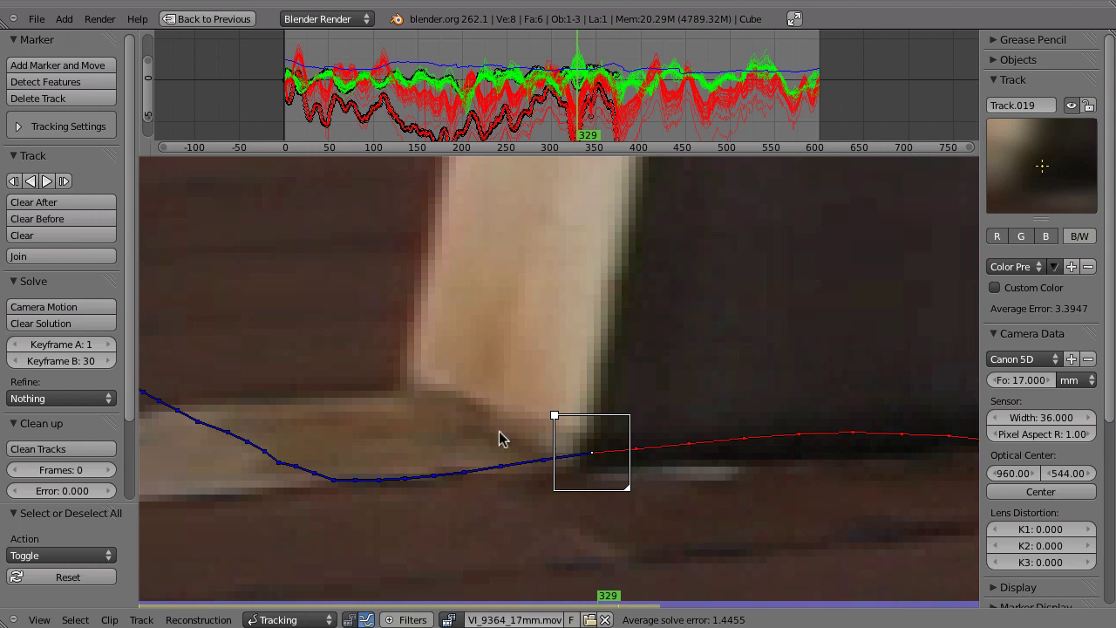
Scrub the footage from around frame 50 to frame 297 and examine how the markers shift, looking for suitable solve keyframes.
scroll(554, 458, "down", 10)
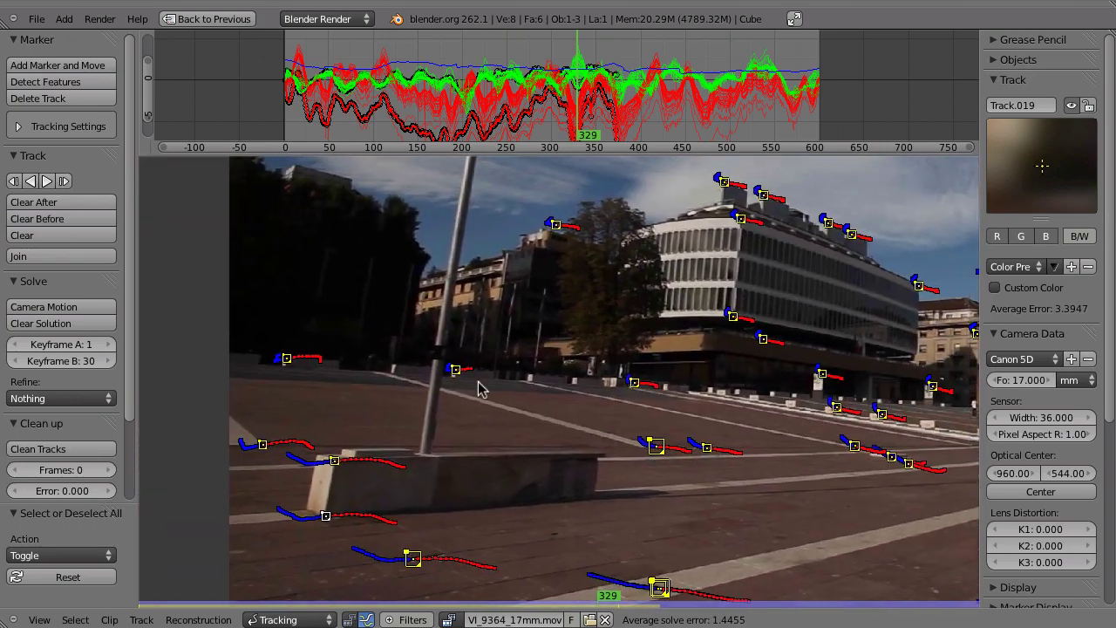
scroll(488, 384, "down", 1)
middle_click_drag(570, 333, 531, 253)
mouse_move(211, 605)
left_mouse_down()
mouse_move(129, 605)
mouse_move(237, 602)
mouse_move(189, 602)
left_mouse_up()
middle_click_drag(592, 381, 579, 399, "ctrl")
middle_click_drag(579, 399, 417, 432)
middle_click_drag(513, 428, 502, 436, "ctrl")
mouse_move(194, 599)
left_mouse_down()
mouse_move(165, 596)
mouse_move(218, 598)
mouse_move(194, 598)
mouse_move(215, 598)
mouse_move(209, 608)
left_mouse_up()
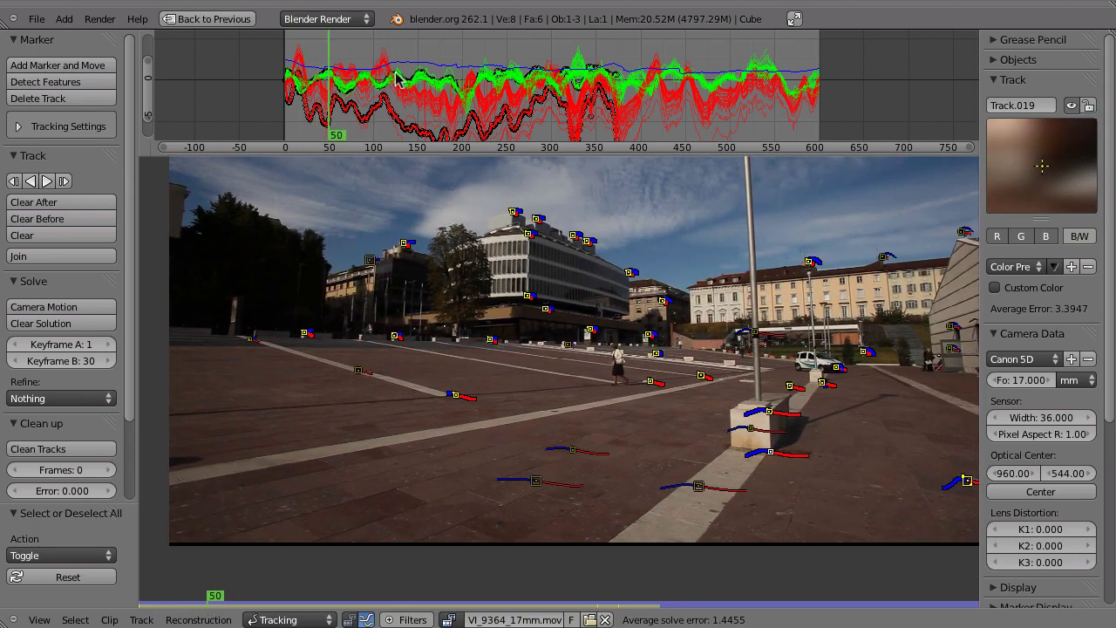
scroll(473, 105, "up", 3)
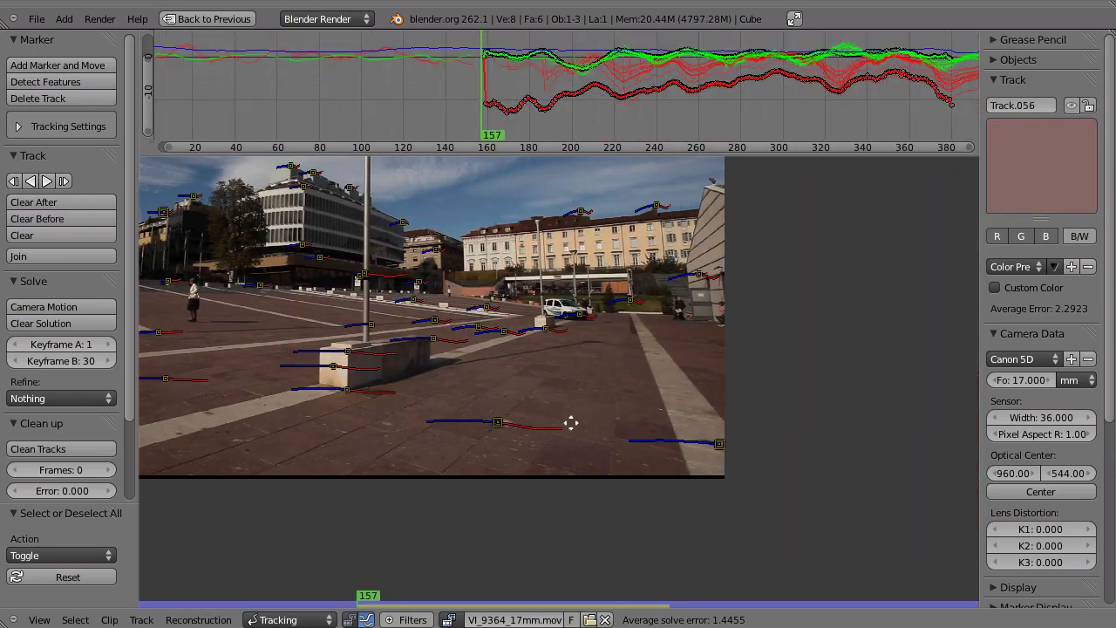
middle_click_drag(572, 423, 797, 450)
middle_click_drag(614, 380, 592, 432, "ctrl")
middle_click_drag(610, 412, 568, 509)
left_click_drag(508, 102, 707, 143)
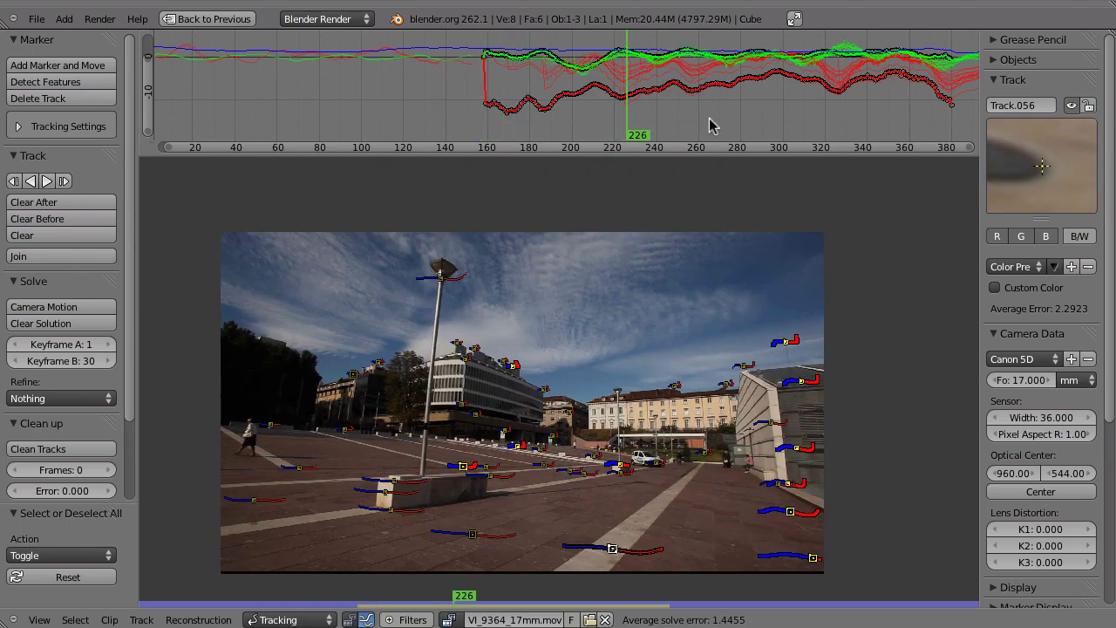
left_click_drag(612, 91, 782, 128)
Set solve keyframe A to 250 and keyframe B to 290, and solve the camera motion again.
left_click(59, 344)
type("250")
key("Tab")
type("290")
key("Return")
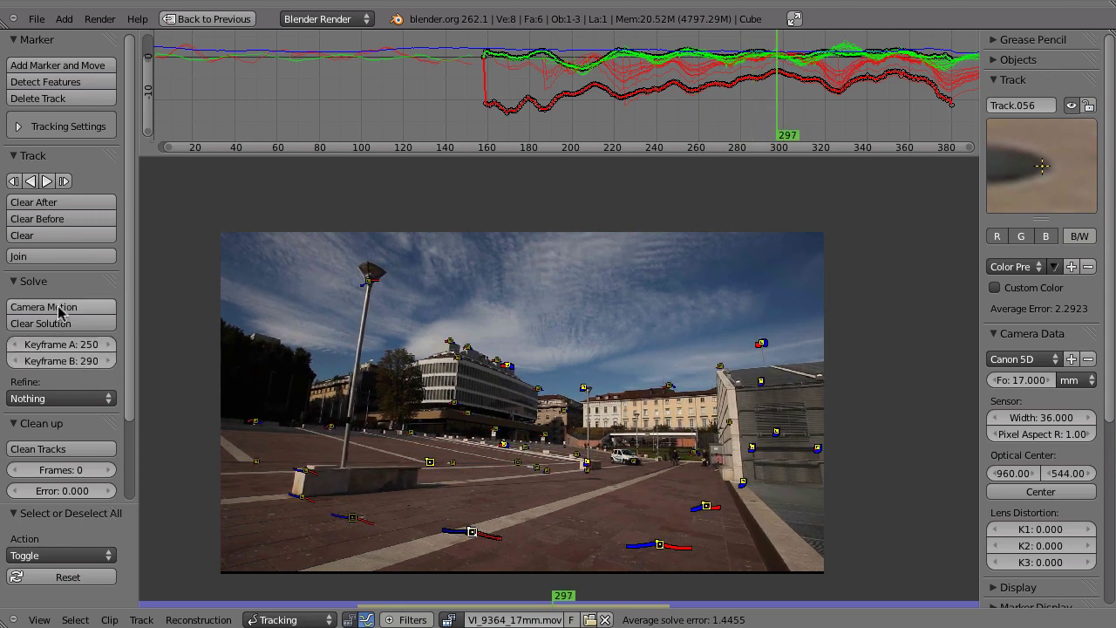
left_click(102, 310)
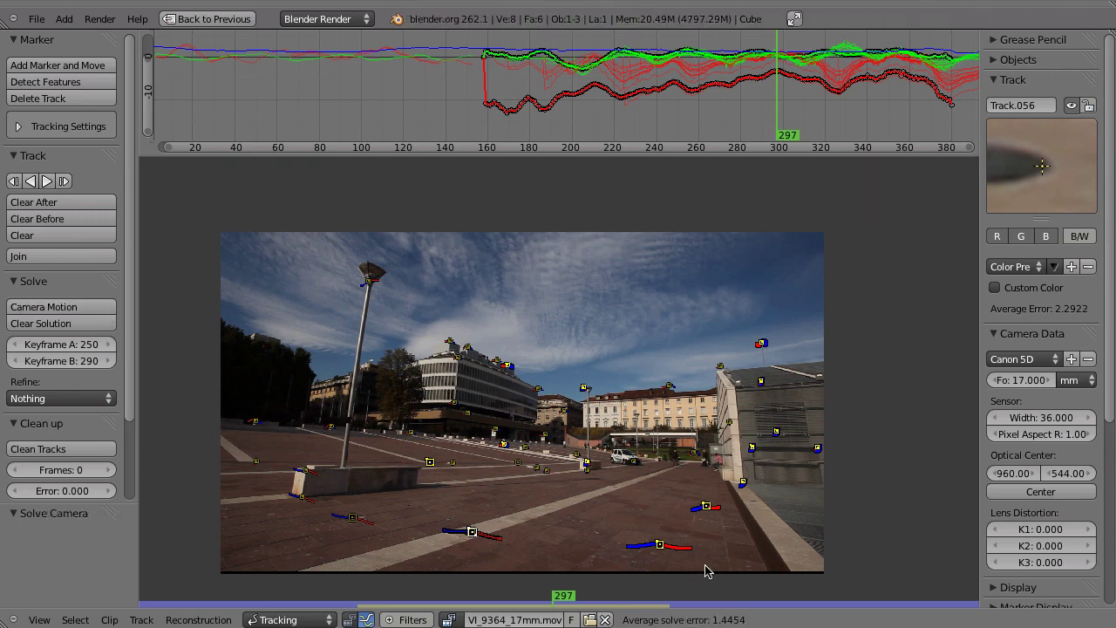
Set the solver refinement to Focal length, K1, K2 and switch the clip view to Distortion mode.
left_click(29, 399)
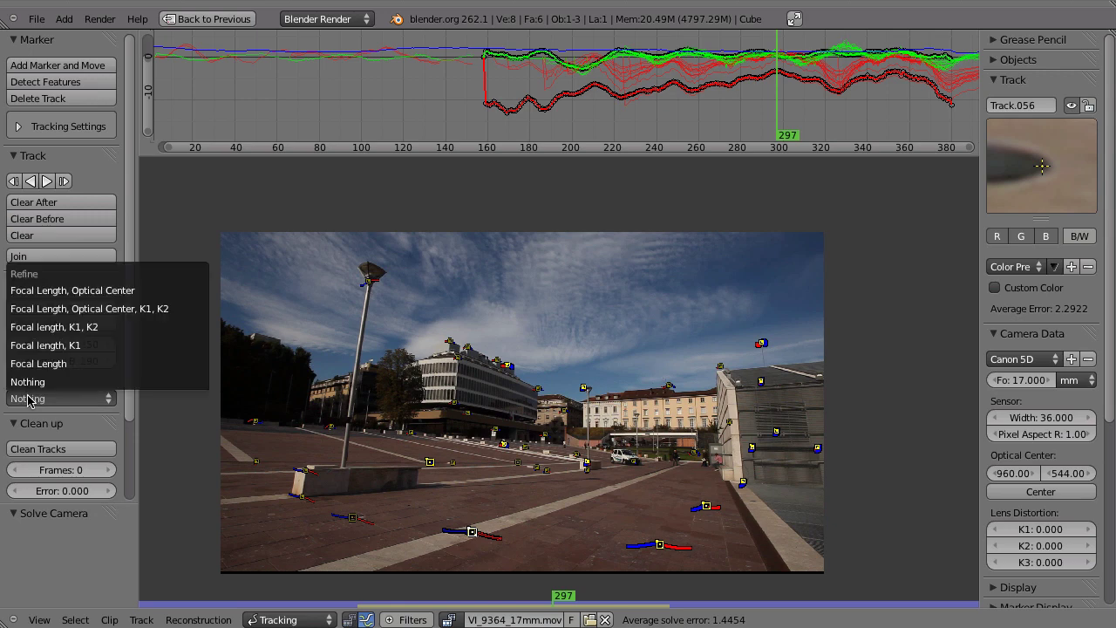
left_click(54, 327)
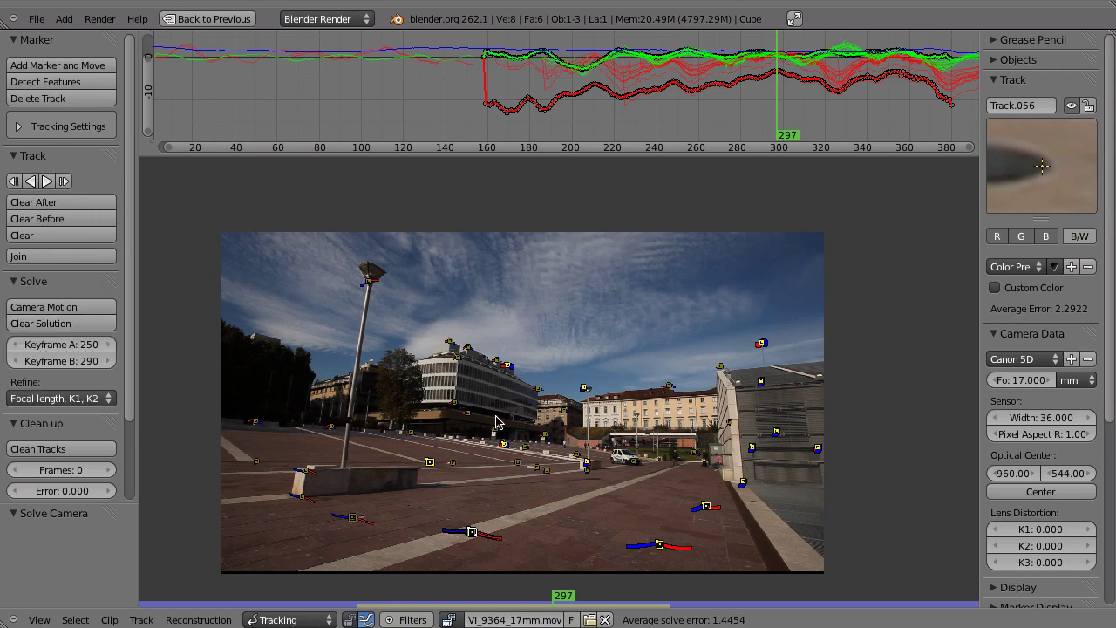
key("shift+s")
mouse_move(539, 394)
middle_mouse_down()
mouse_move(556, 381)
mouse_move(535, 406)
middle_mouse_up()
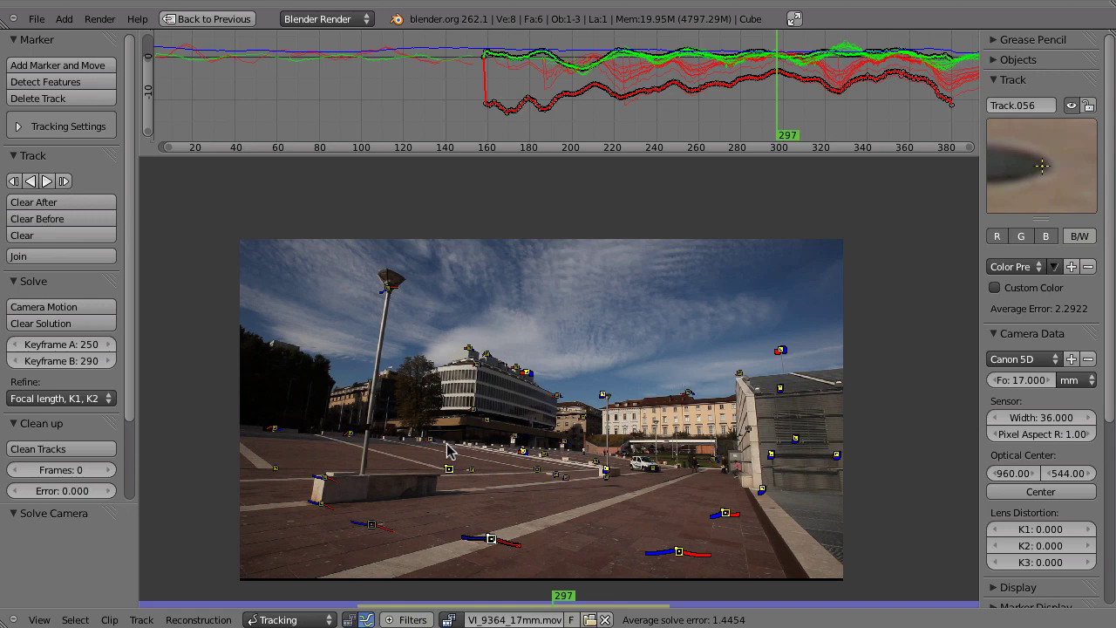
left_click(266, 620)
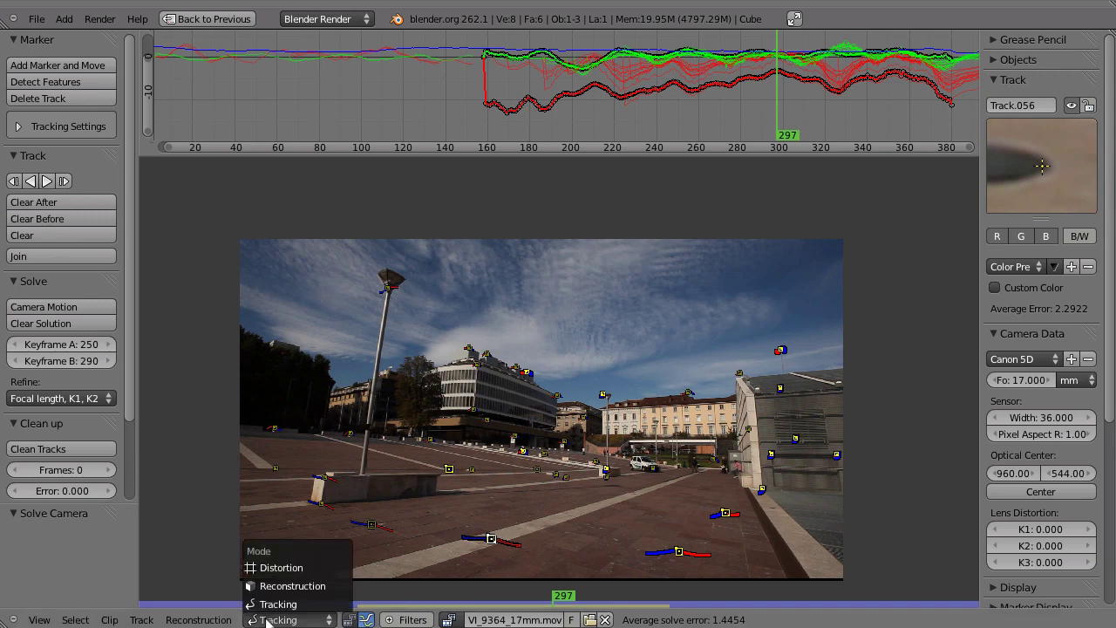
left_click(314, 569)
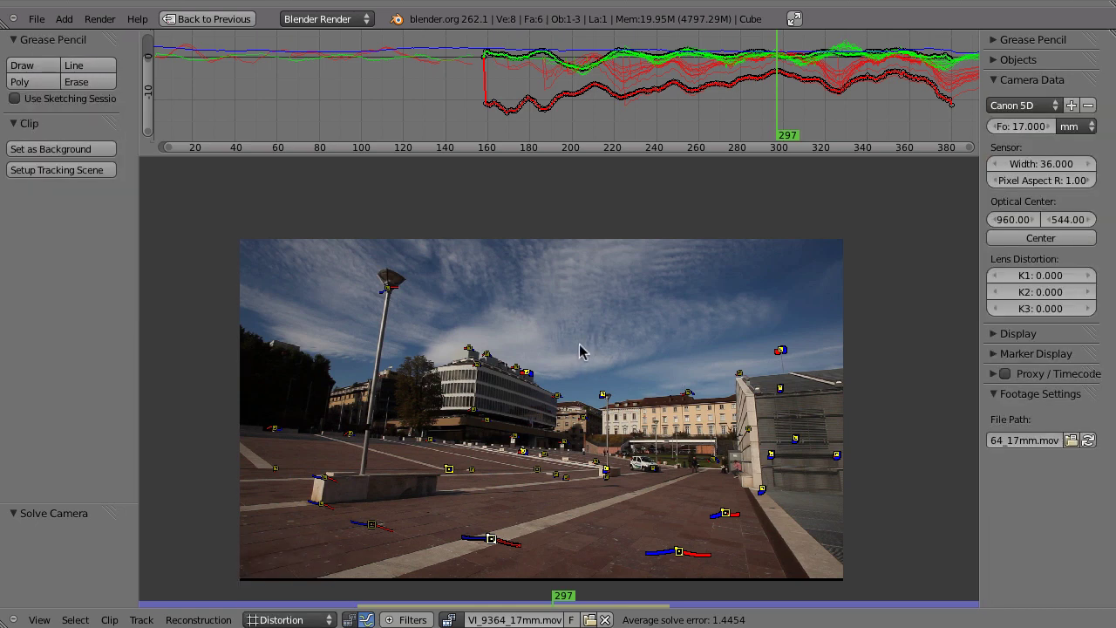
Switch the clip editor from the curve graph back to the footage and expand the Grease Pencil settings.
key("Tab")
middle_click_drag(585, 352, 515, 537, "ctrl")
middle_click_drag(580, 417, 584, 251)
middle_click_drag(600, 322, 619, 328, "ctrl")
middle_click_drag(619, 338, 649, 376)
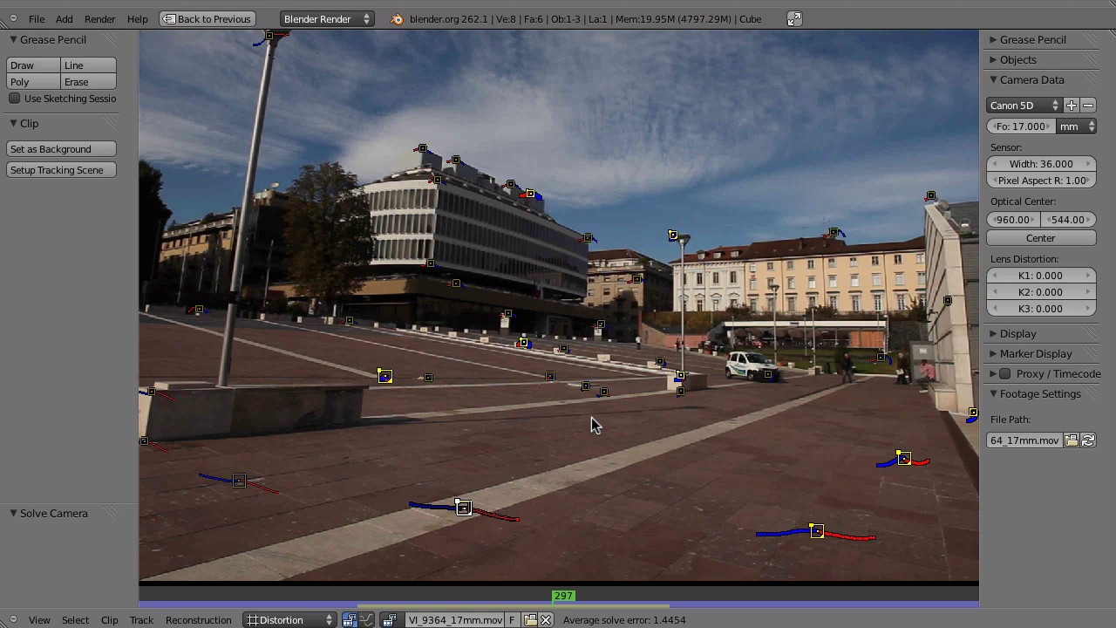
left_click(994, 41)
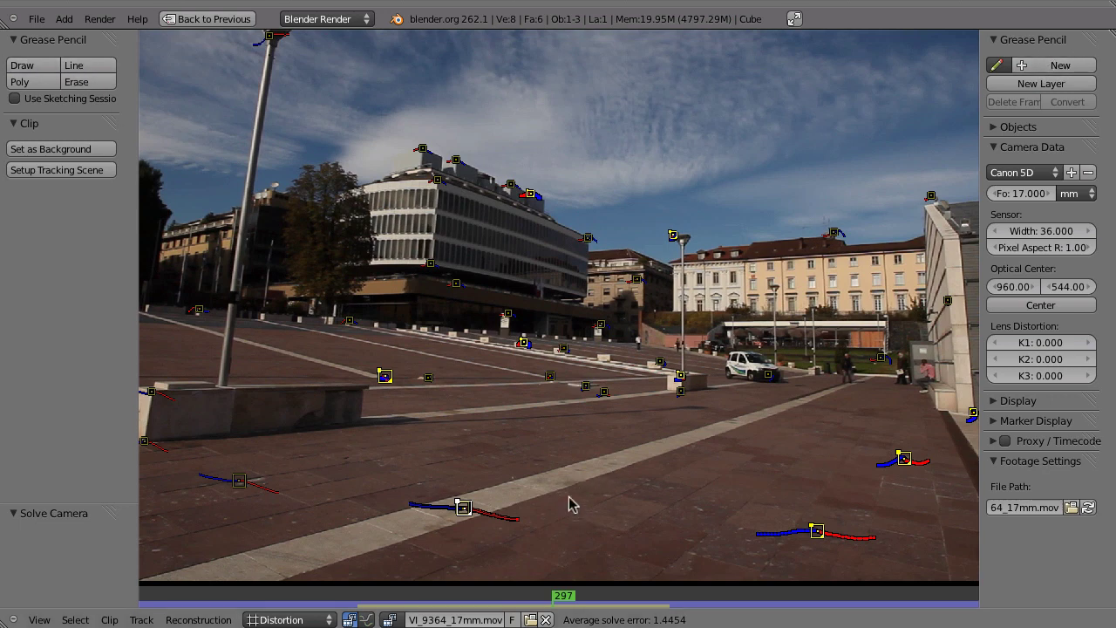
middle_click_drag(585, 461, 586, 444)
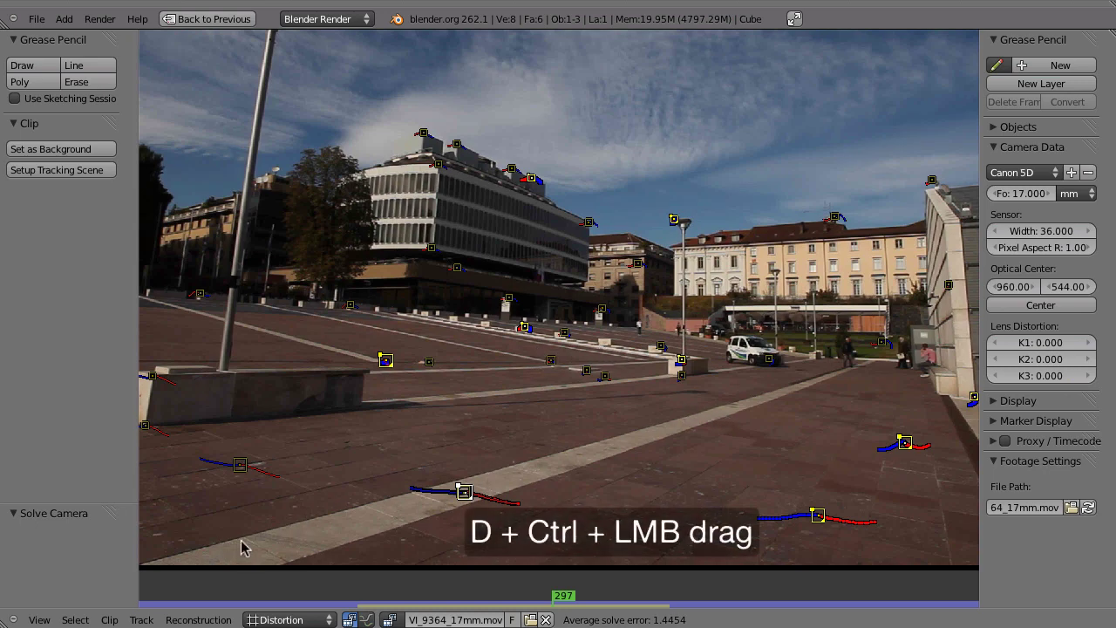
Draw a straight grease pencil line along the edge of the wide light paving stripe in the foreground, redoing the first attempt.
left_click_drag(248, 544, 253, 535, "ctrl")
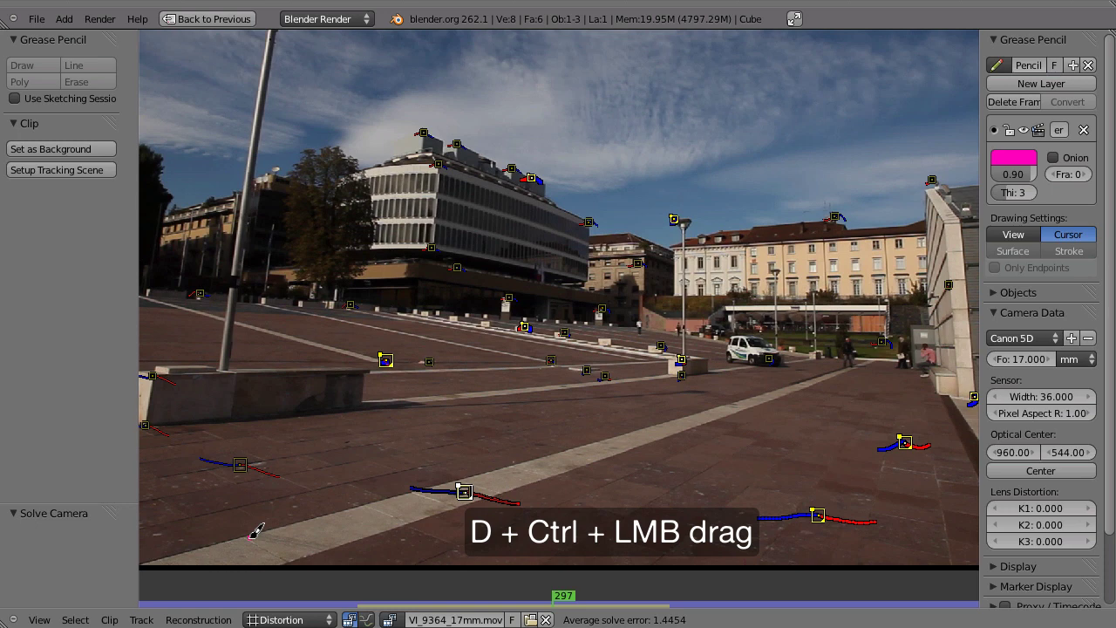
mouse_move(270, 478)
left_mouse_down("ctrl")
mouse_move(299, 460)
mouse_move(287, 438)
mouse_move(530, 333)
mouse_move(728, 401)
mouse_move(836, 376)
mouse_move(876, 350)
mouse_move(870, 359)
left_mouse_up("ctrl")
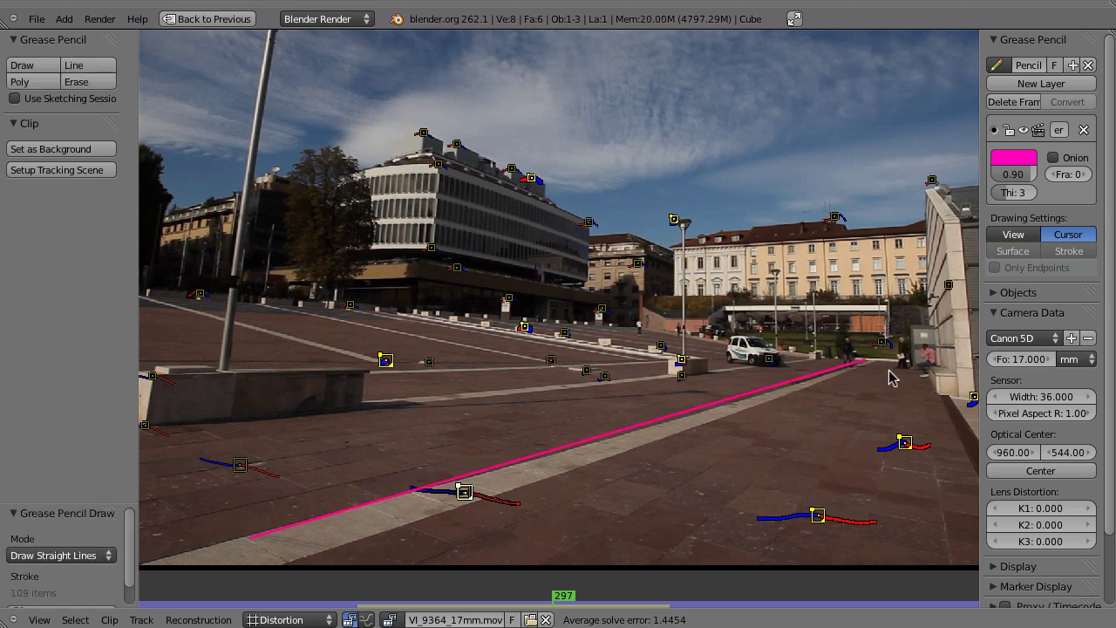
key("ctrl+z")
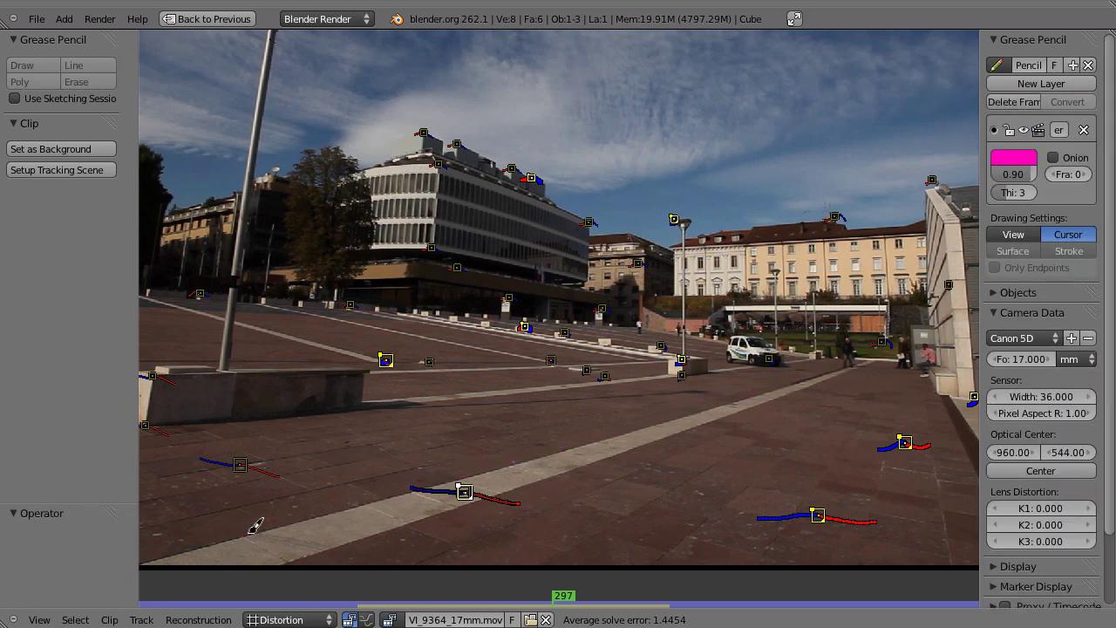
left_click_drag(243, 537, 876, 353)
Draw a straight grease pencil line down the tall lamppost from its lamp head to its base.
middle_click_drag(360, 306, 519, 401)
middle_click_drag(452, 175, 490, 217, "ctrl")
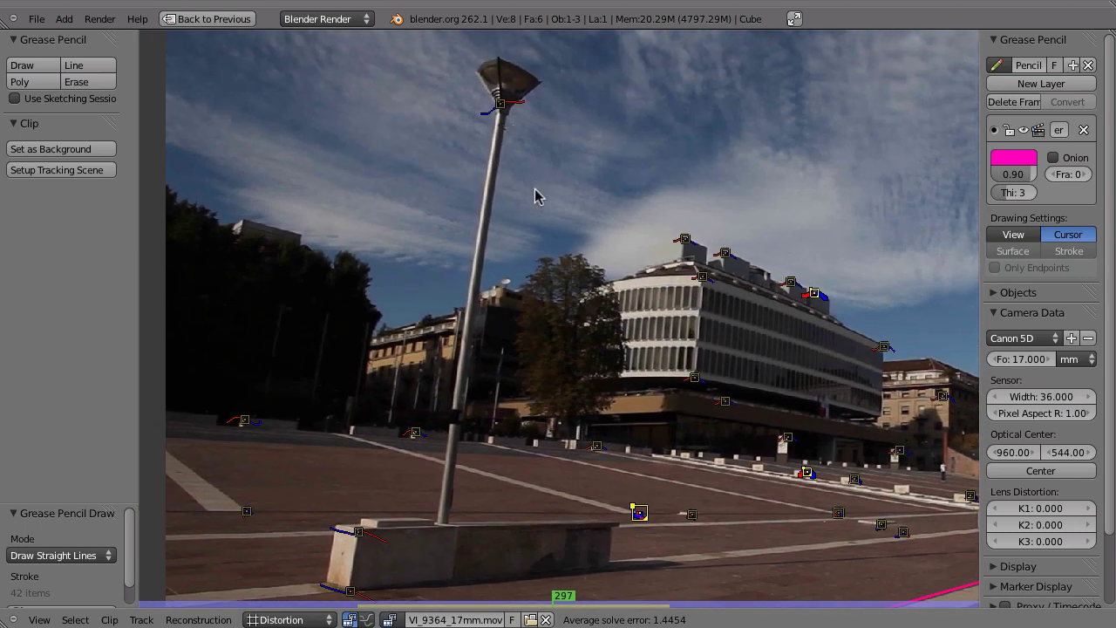
mouse_move(501, 105)
left_mouse_down()
mouse_move(485, 534)
mouse_move(441, 523)
left_mouse_up()
middle_click_drag(482, 260, 479, 274, "ctrl")
scroll(480, 404, "up", 1)
scroll(468, 386, "down", 4)
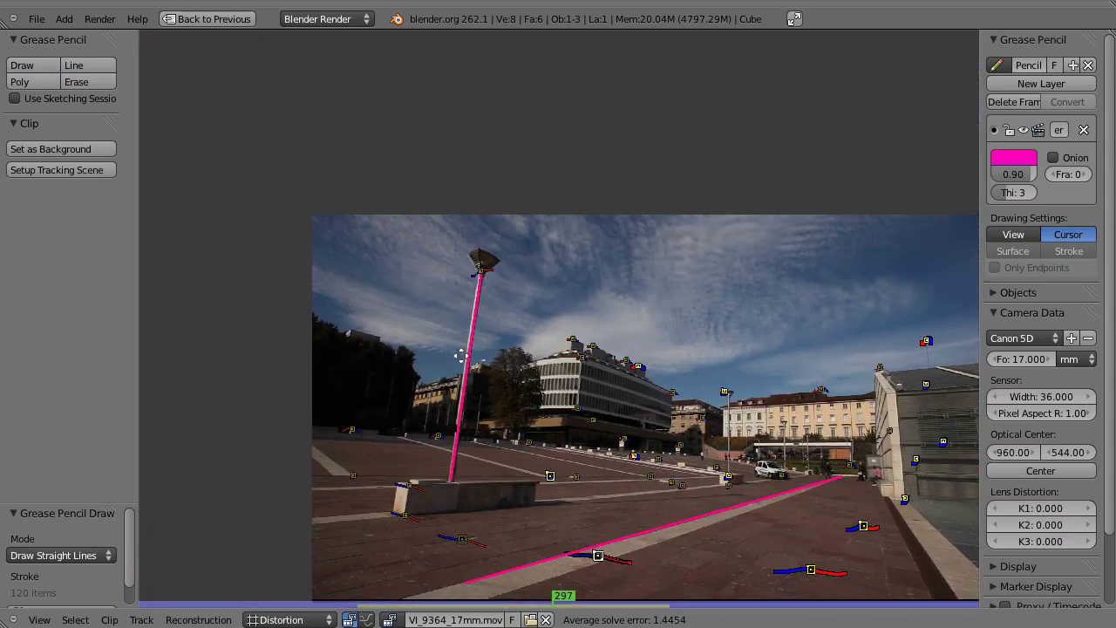
Draw a straight grease pencil line along the paving stripe running from the lamppost's stone base towards the white car.
scroll(457, 331, "up", 2)
scroll(462, 169, "up", 1)
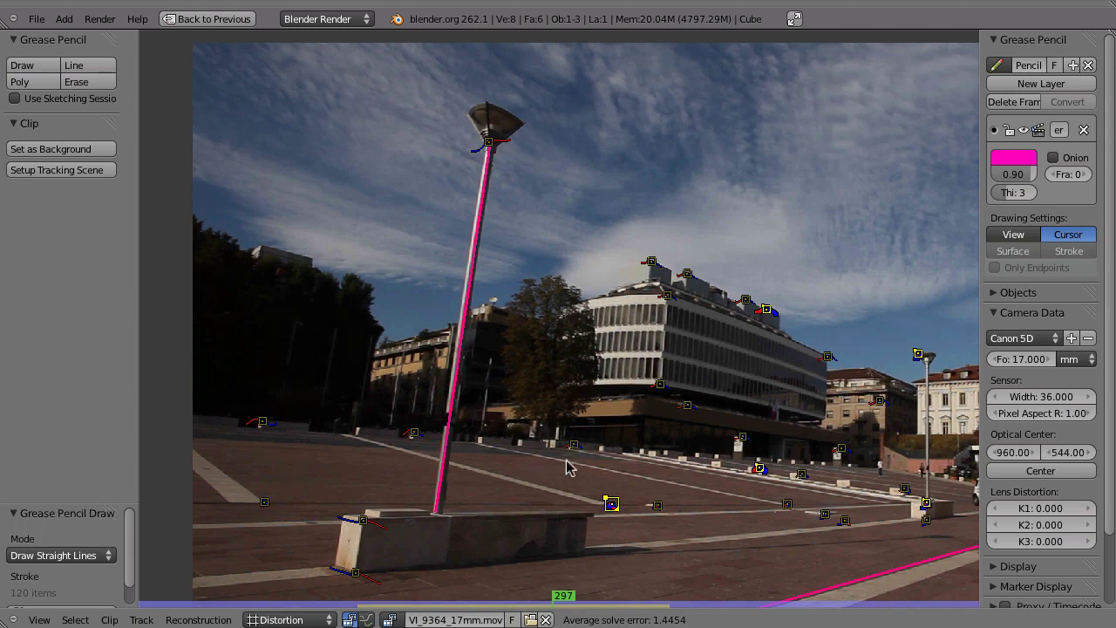
middle_click_drag(552, 446, 472, 380)
middle_click_drag(586, 433, 549, 398)
middle_click_drag(551, 445, 528, 457)
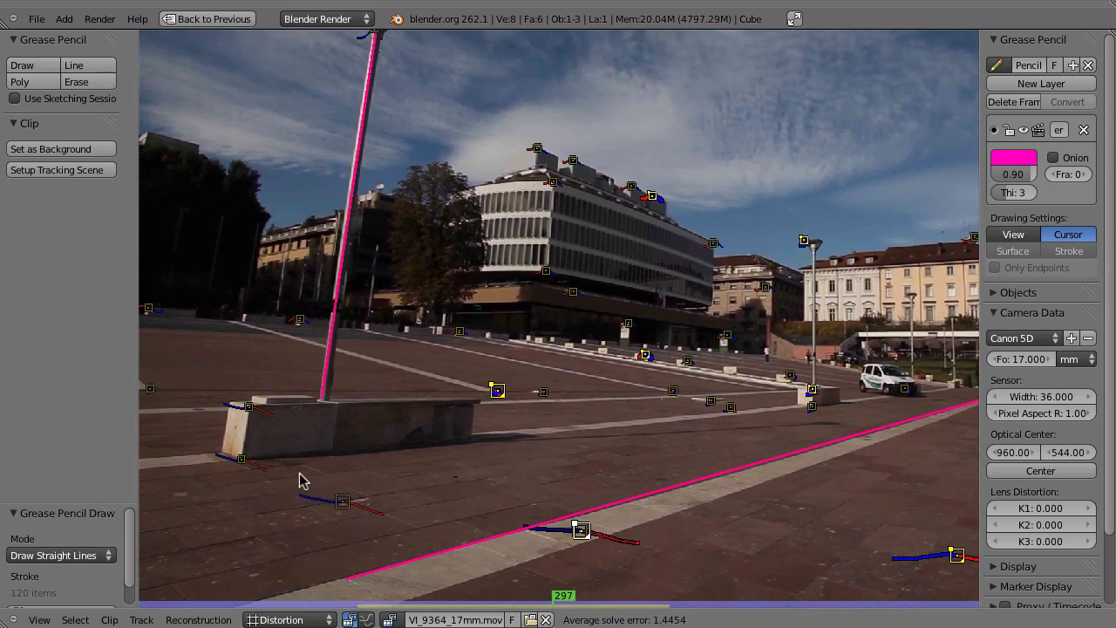
mouse_move(207, 463)
left_mouse_down("ctrl")
mouse_move(740, 374)
mouse_move(872, 394)
mouse_move(964, 382)
mouse_move(952, 389)
left_mouse_up("ctrl")
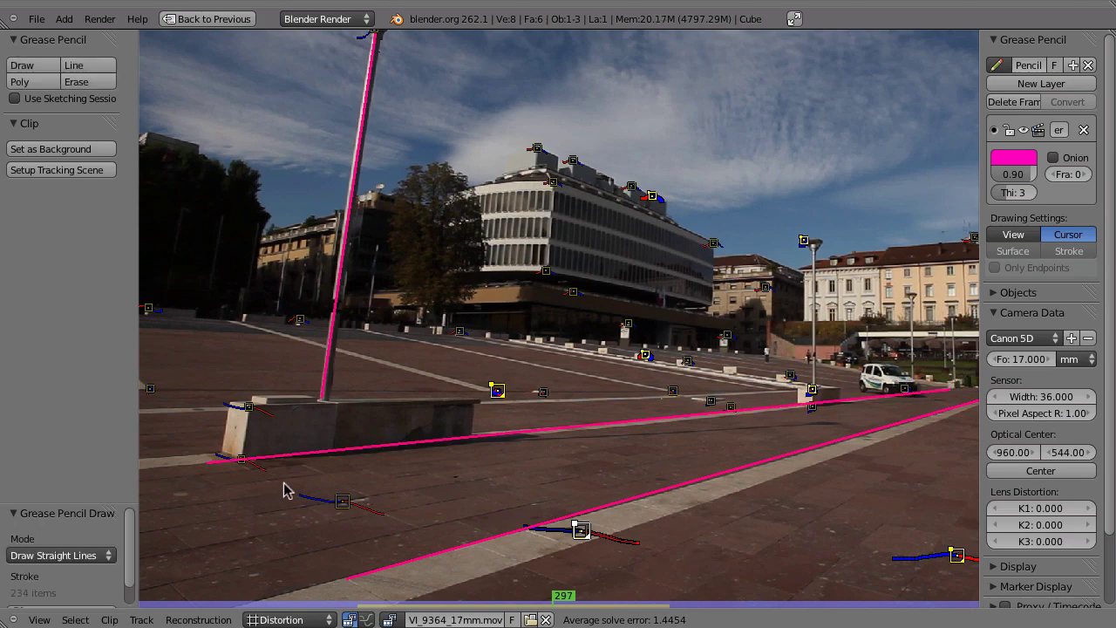
Draw a straight grease pencil line along the stone border beside the grey building.
middle_click_drag(605, 459, 693, 396, "ctrl")
middle_click_drag(792, 416, 562, 396)
middle_click_drag(708, 409, 624, 383)
middle_click_drag(695, 433, 647, 376)
key("Home")
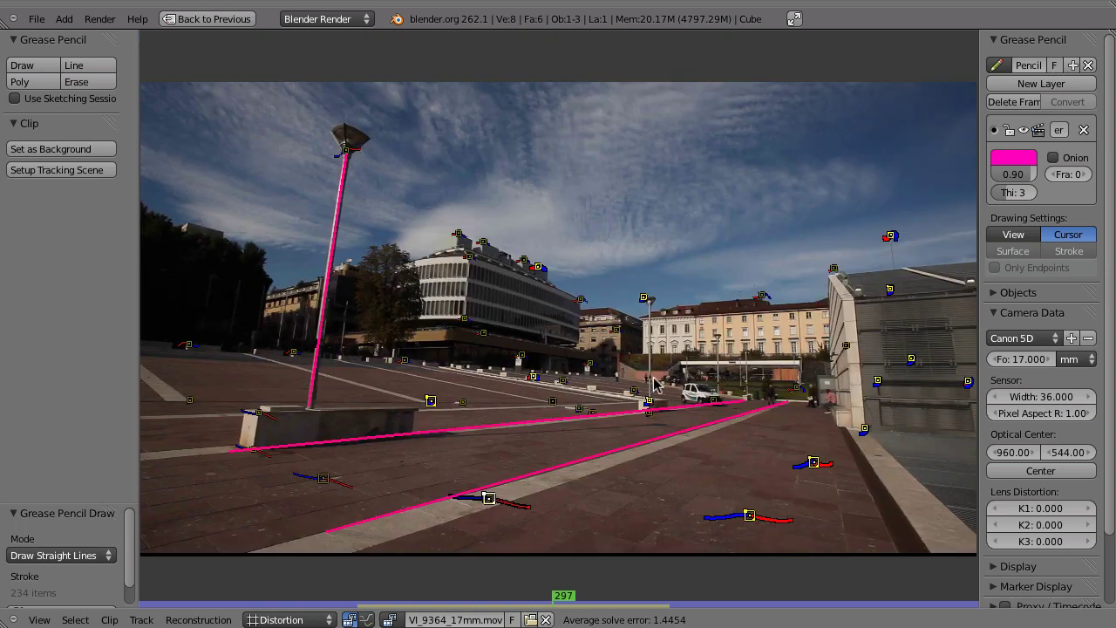
mouse_move(853, 432)
left_mouse_down()
mouse_move(920, 545)
mouse_move(937, 546)
left_mouse_up()
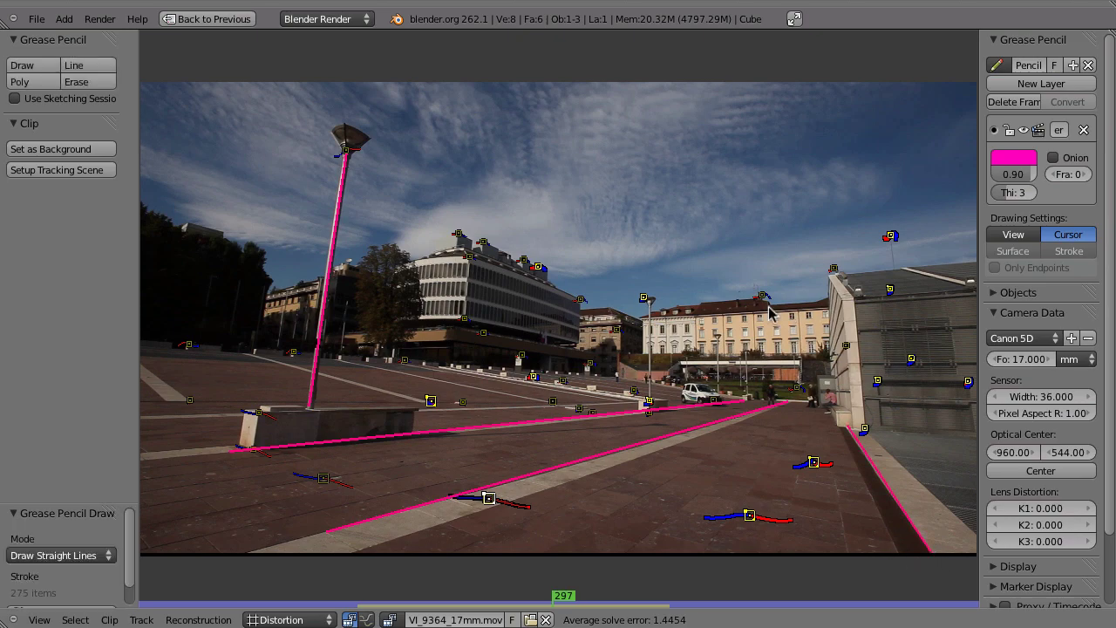
Try a lens distortion K1 value of -0.01948.
middle_click_drag(717, 341, 710, 438, "ctrl")
middle_click_drag(668, 480, 676, 431)
middle_click_drag(676, 431, 668, 393, "ctrl")
scroll(667, 396, "down", 1)
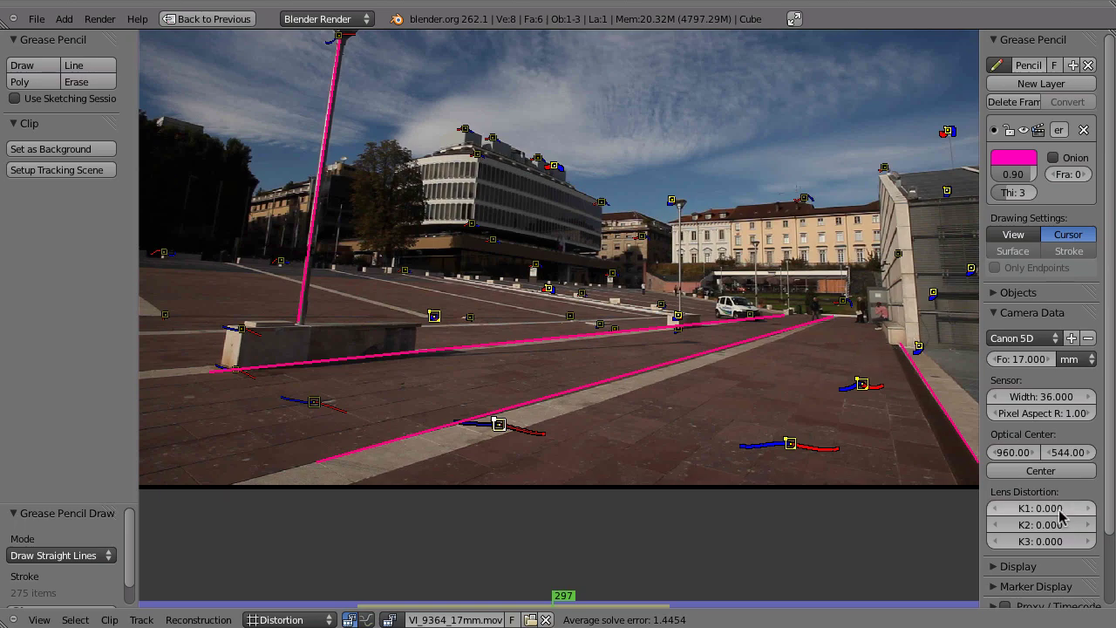
scroll(686, 391, "up", 2)
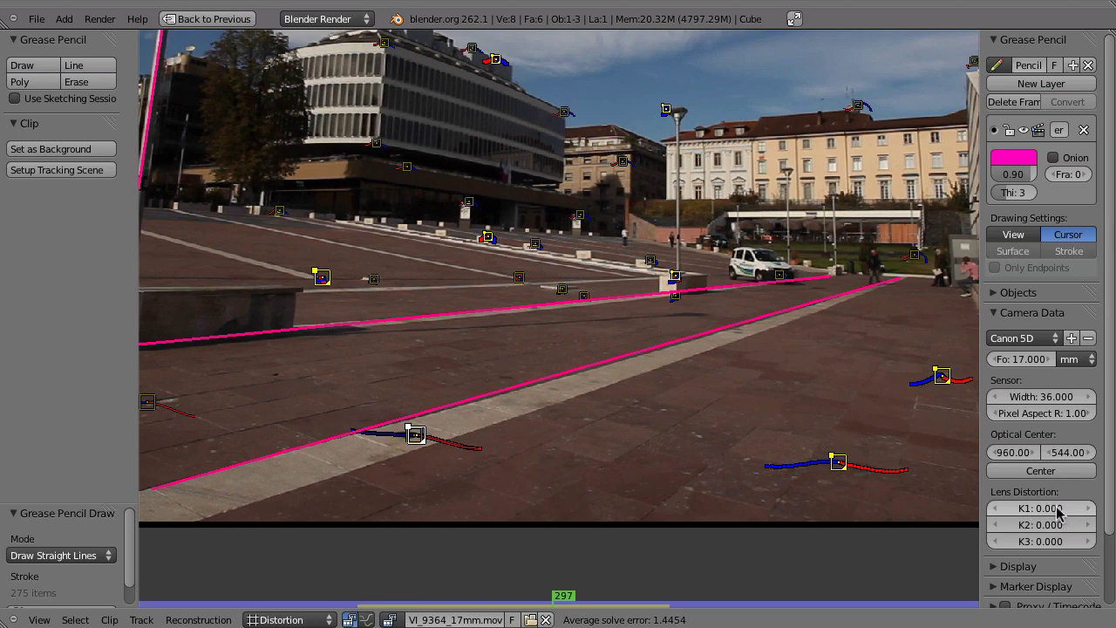
left_click_drag(1072, 515, 994, 516)
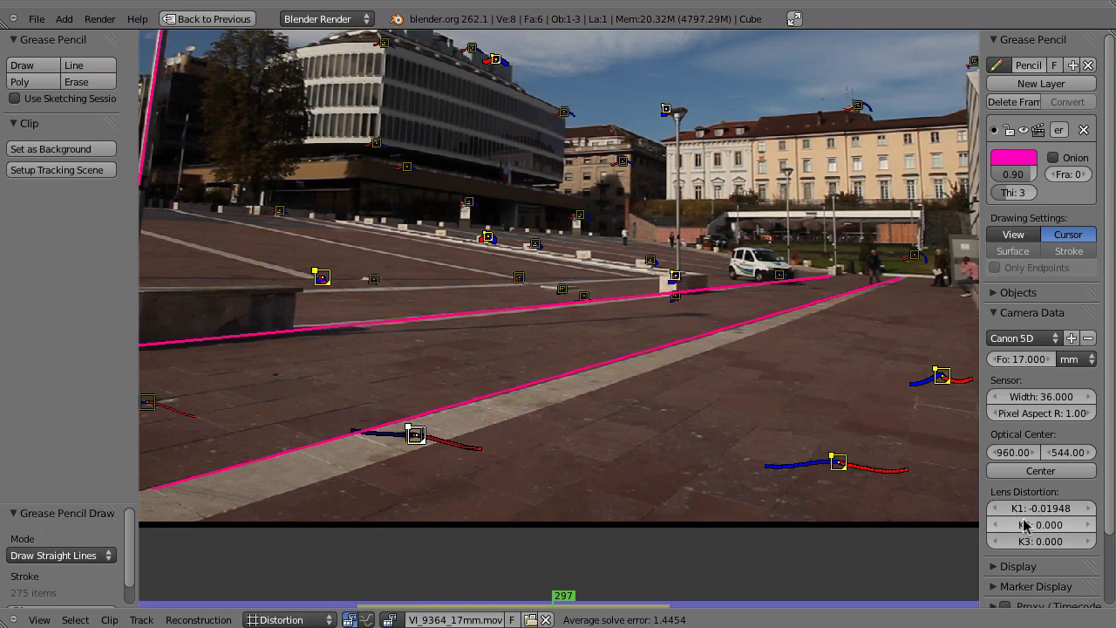
Enable Manual Calibration in the display options and set the lens distortion K1 to -0.03746.
scroll(994, 506, "down", 2)
left_click(995, 486)
scroll(997, 495, "down", 4)
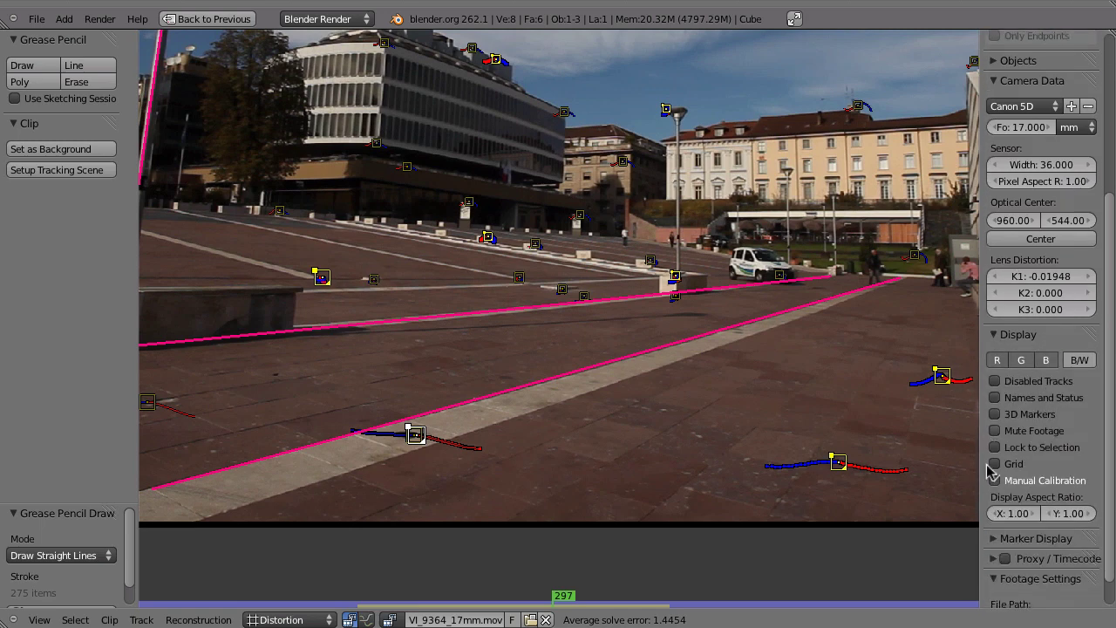
left_click(996, 481)
scroll(1039, 386, "up", 6)
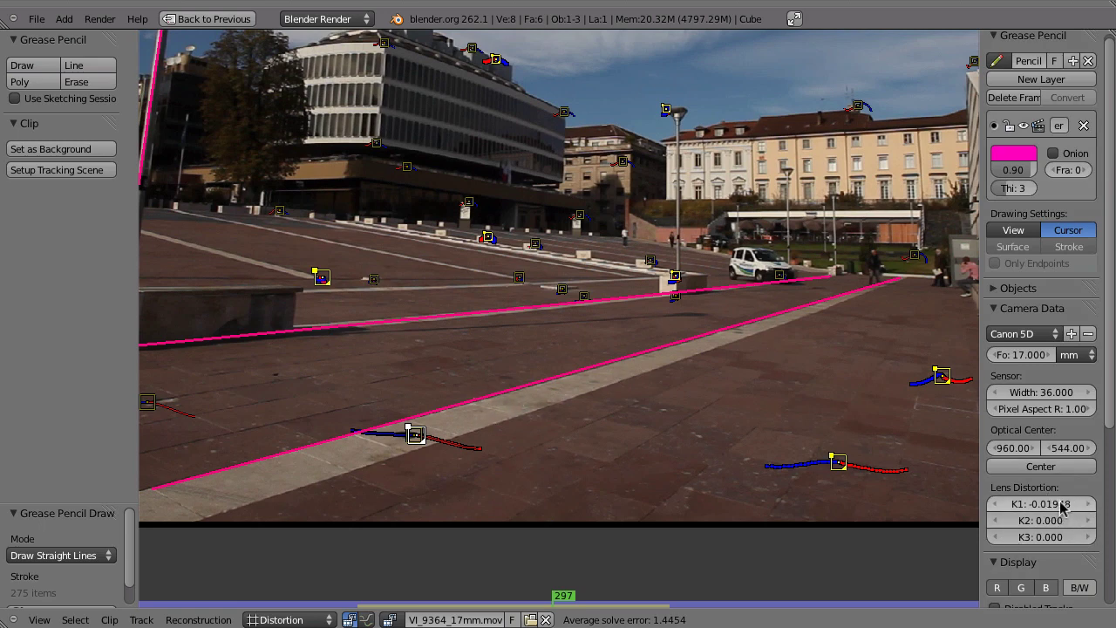
left_click_drag(1069, 511, 996, 521)
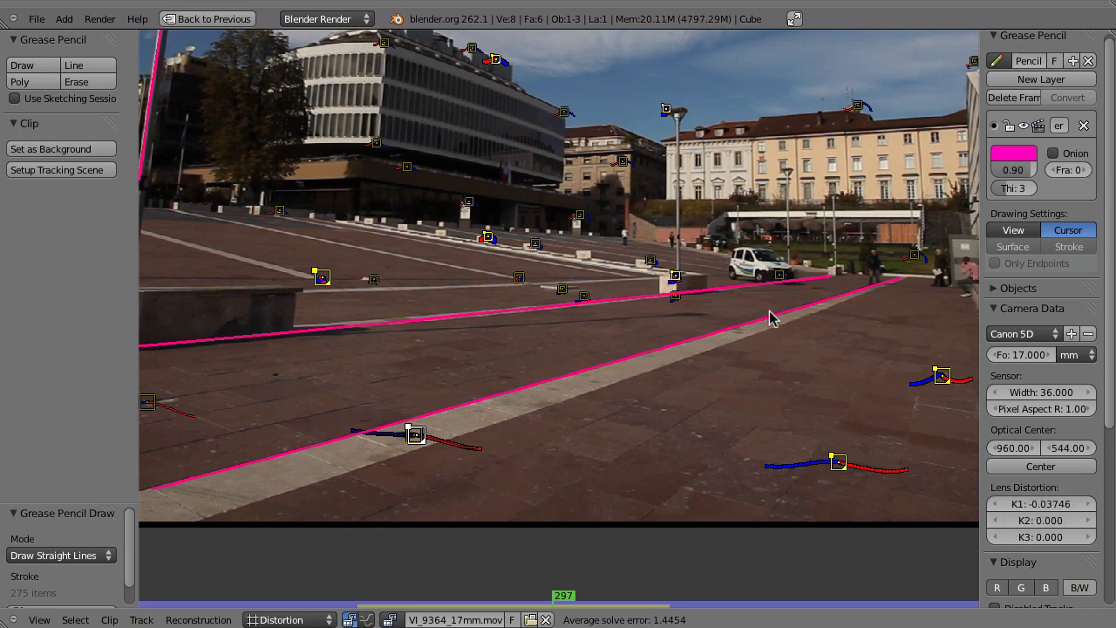
Compare the drawn lines with the footage and adjust the lens distortion to K1 -0.06454 and K2 0.050.
middle_click_drag(588, 389, 762, 449)
middle_click_drag(527, 240, 653, 341)
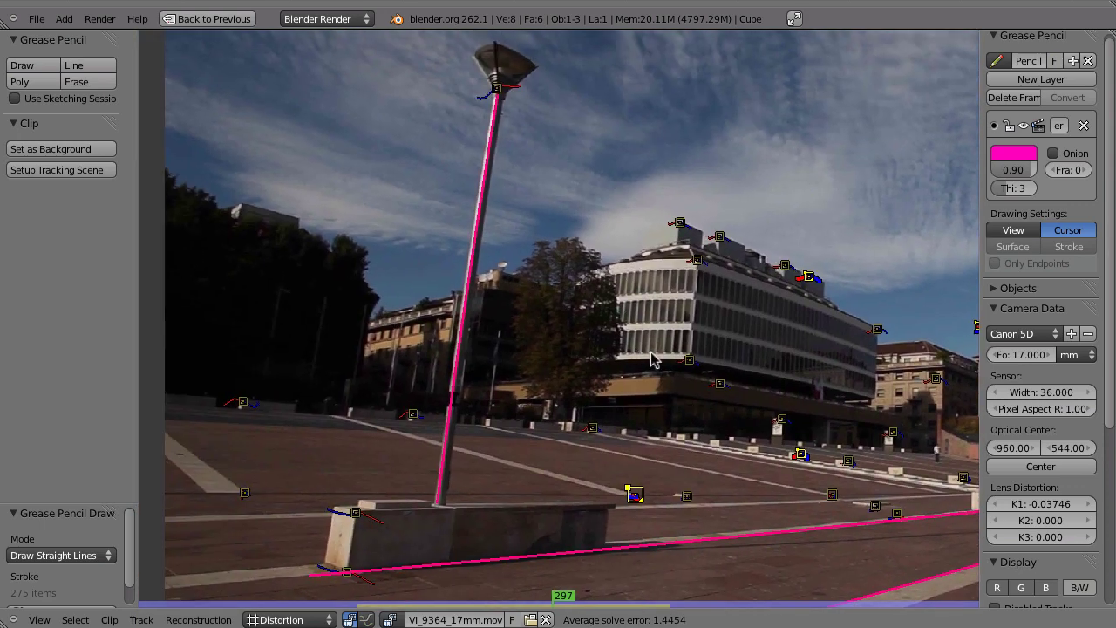
middle_click_drag(731, 462, 591, 256)
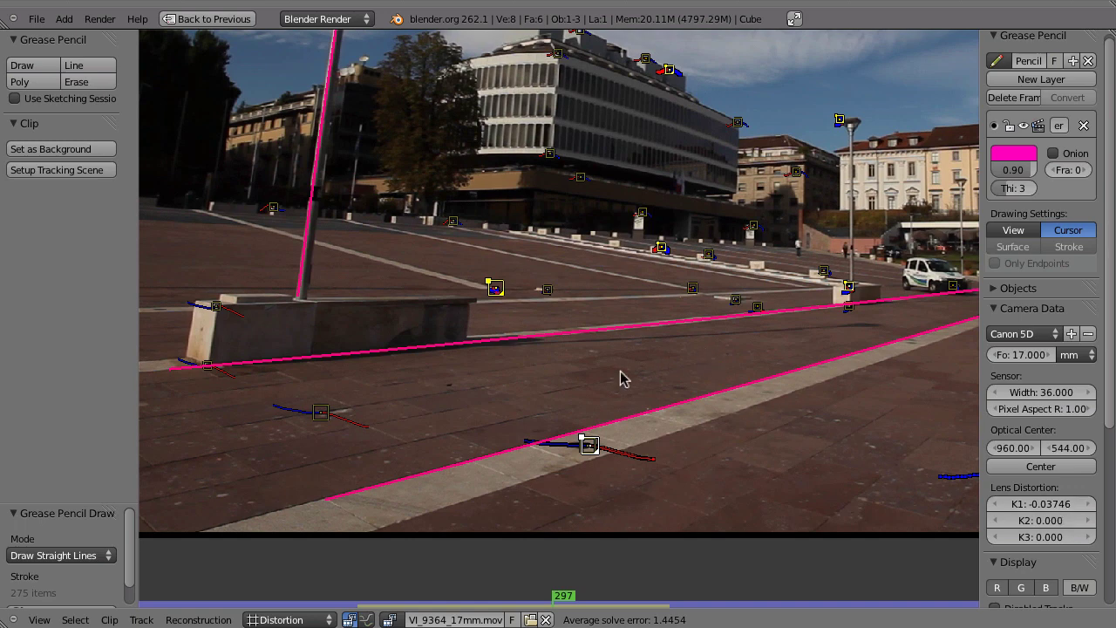
middle_click_drag(685, 356, 515, 391)
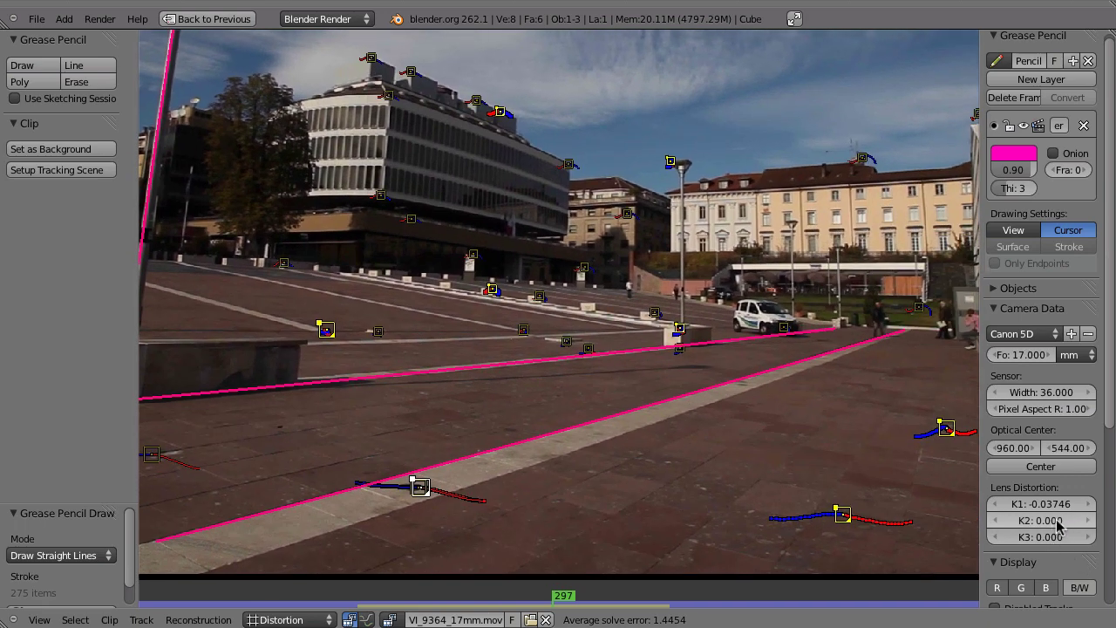
mouse_move(1084, 523)
left_mouse_down()
mouse_move(1106, 527)
mouse_move(1043, 527)
mouse_move(1059, 510)
mouse_move(1043, 507)
mouse_move(989, 516)
mouse_move(1082, 529)
mouse_move(1068, 522)
left_mouse_up()
middle_click_drag(445, 428, 474, 445)
middle_click_drag(473, 445, 523, 465, "ctrl")
middle_click_drag(708, 396, 723, 437)
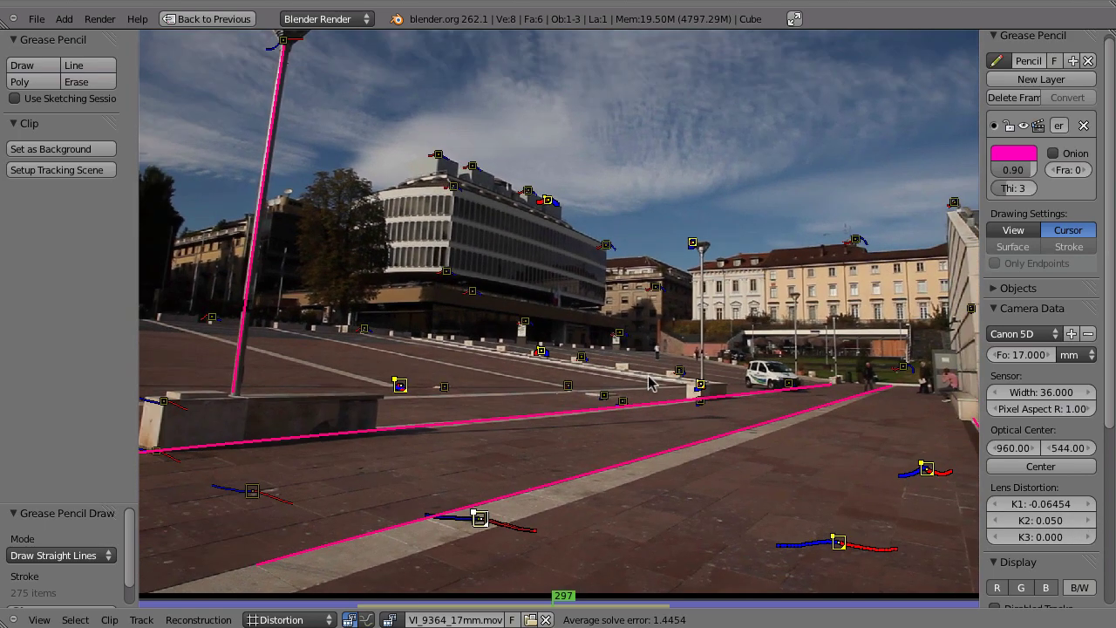
middle_click_drag(675, 480, 688, 480)
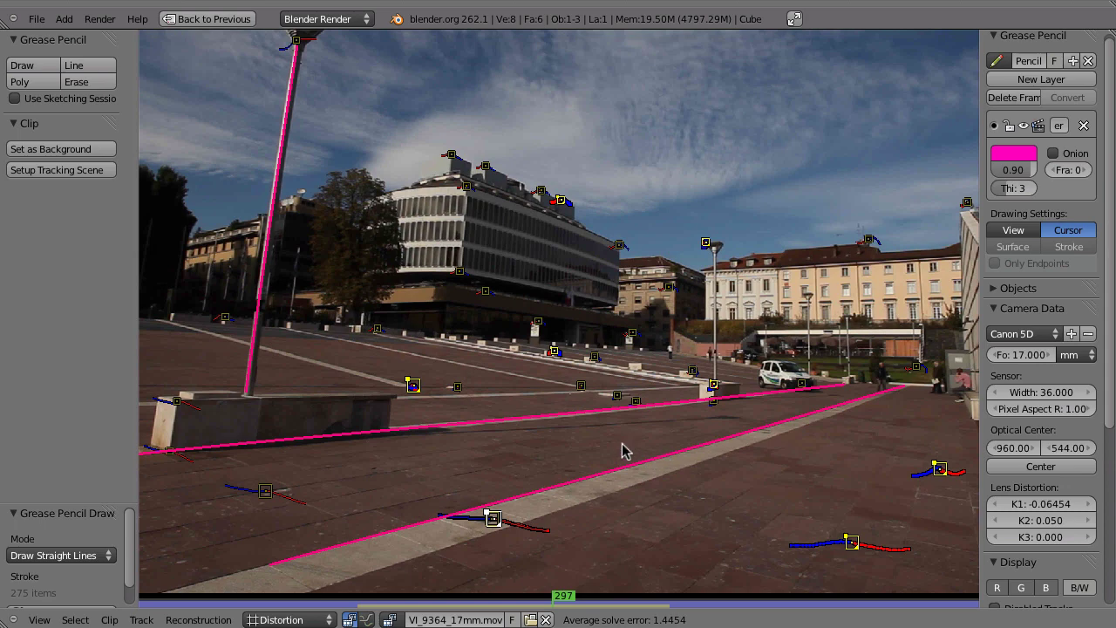
Switch the clip editor to Tracking mode and solve the camera motion again with focal length, K1 and K2 refinement.
key("Tab")
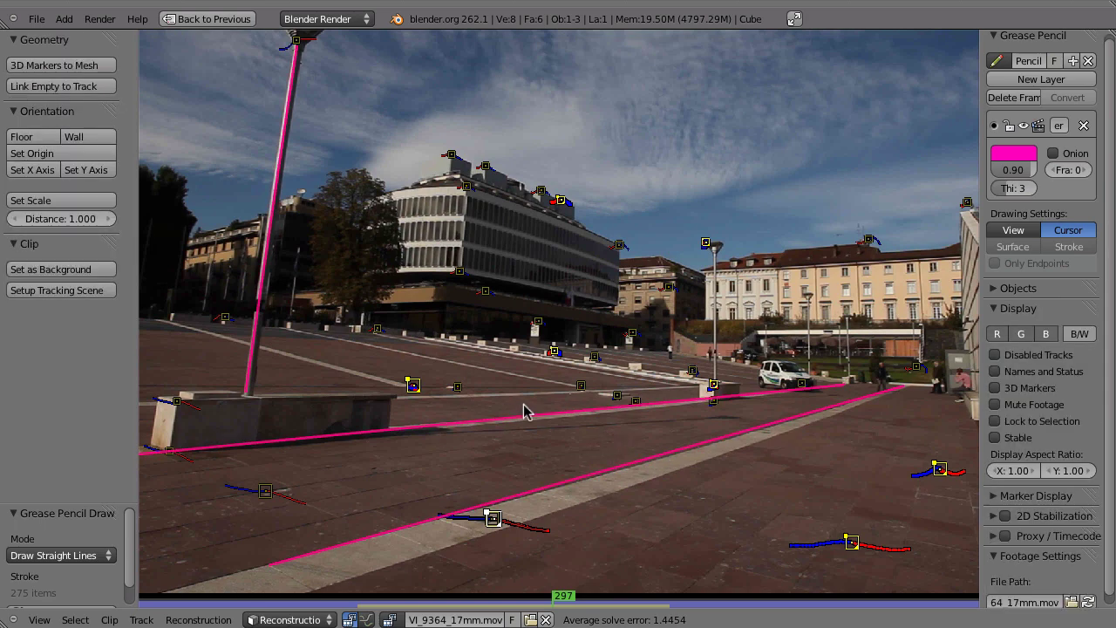
key("Tab")
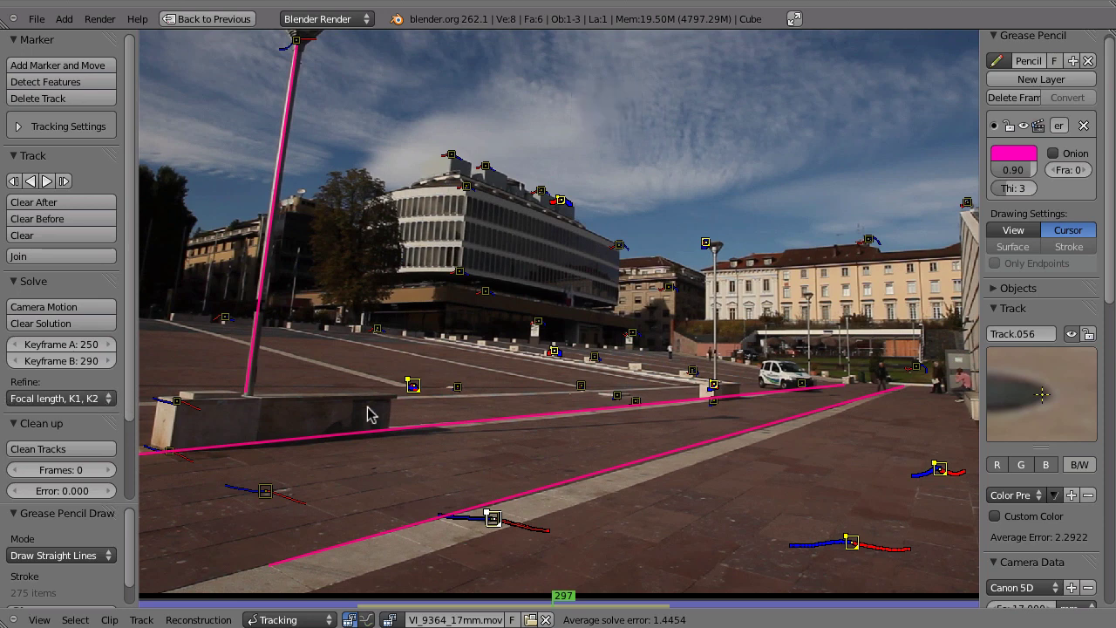
scroll(991, 301, "down", 6)
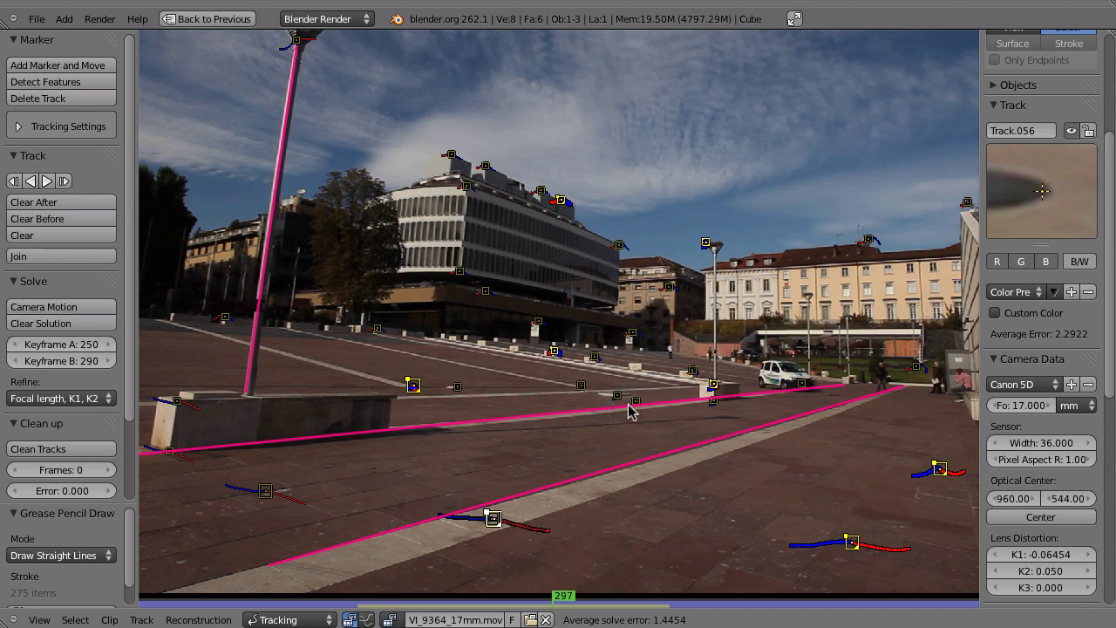
key("shift+s")
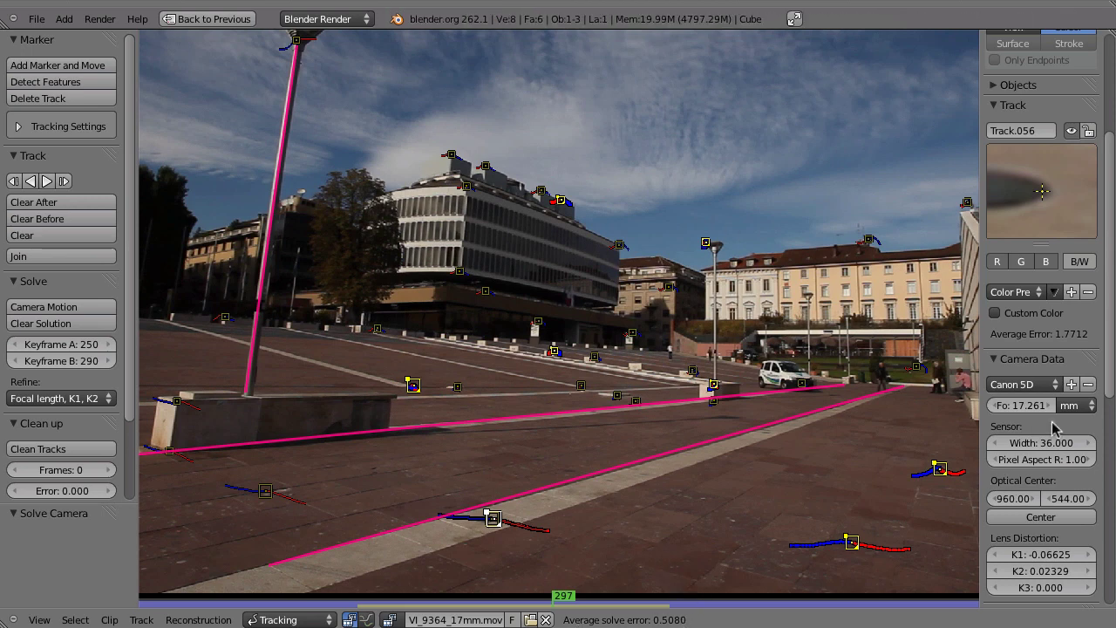
Review the refined camera data, then remove the grease pencil drawing from the clip and collapse its settings.
scroll(986, 409, "down", 1)
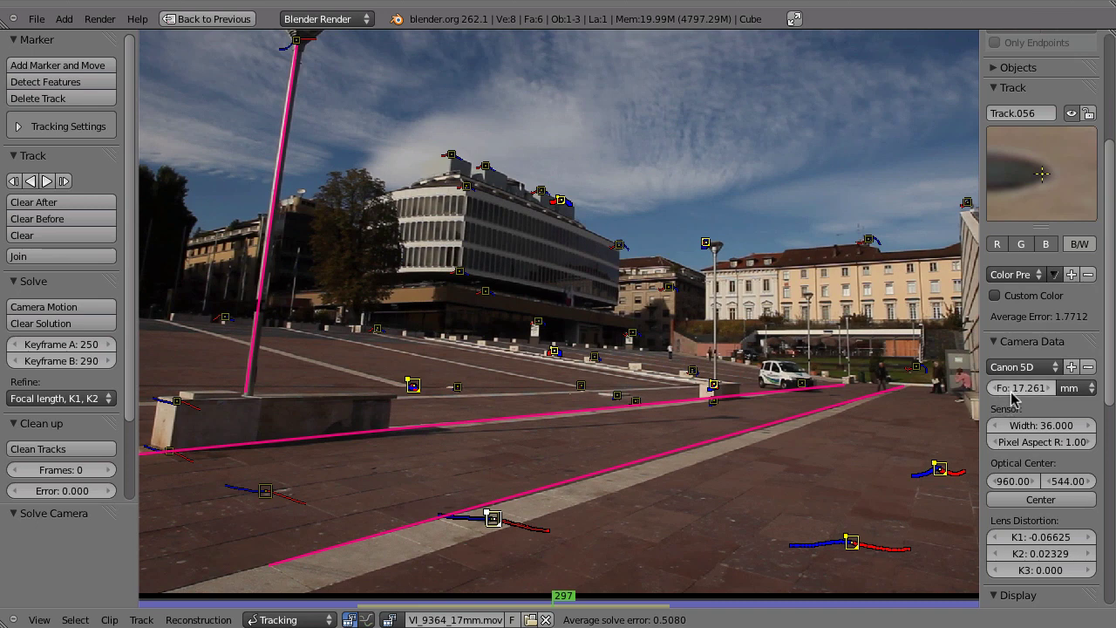
scroll(1047, 489, "down", 5)
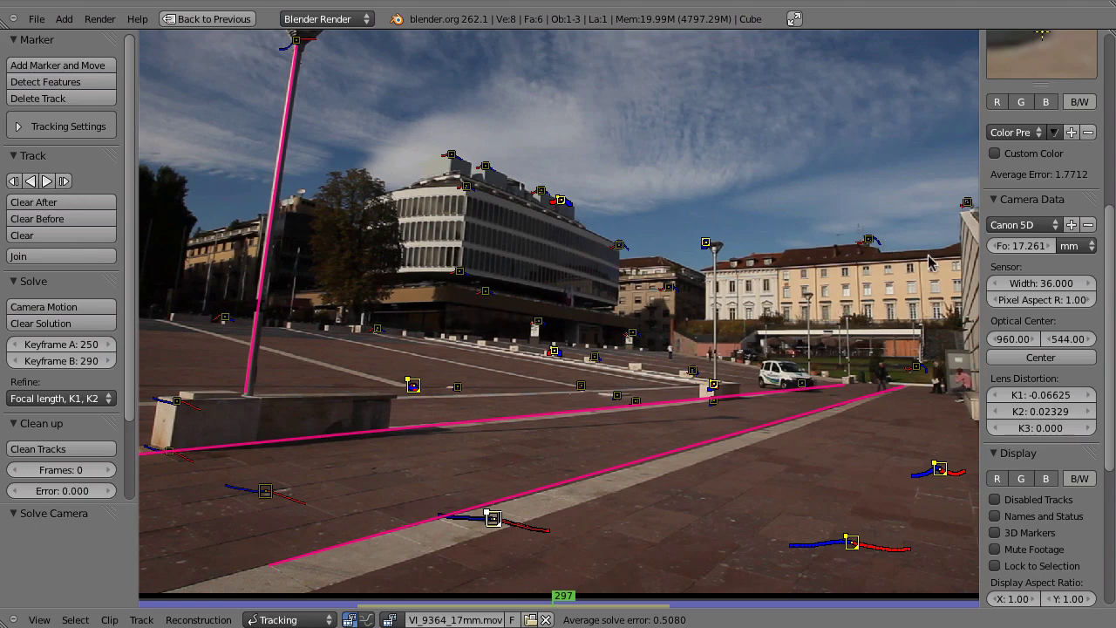
left_click_drag(1108, 238, 1106, 63)
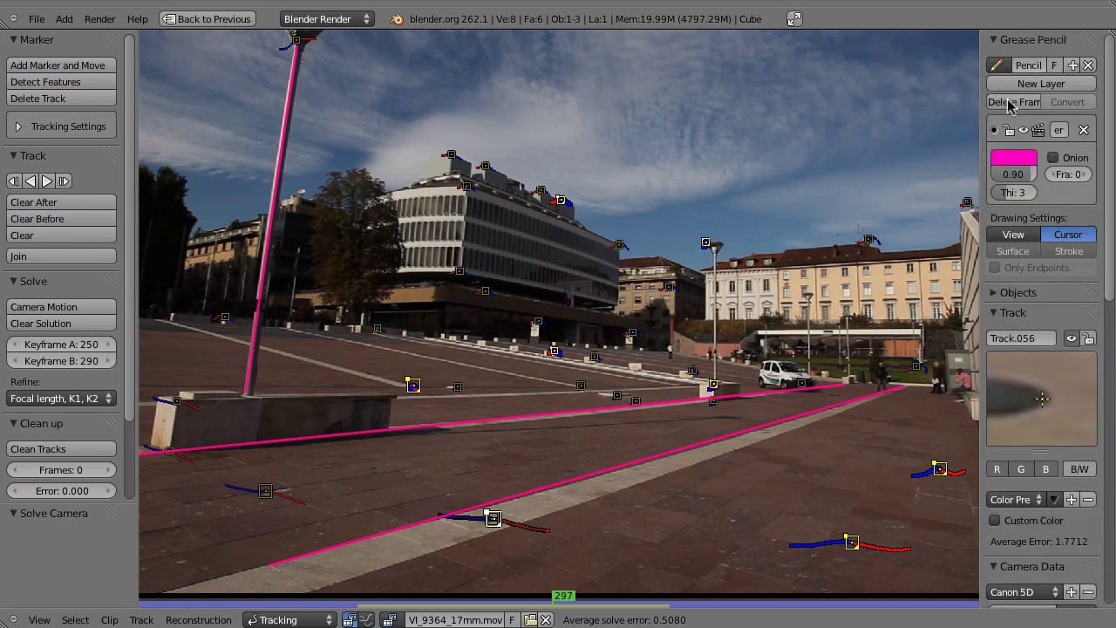
left_click(1088, 64)
left_click(999, 40)
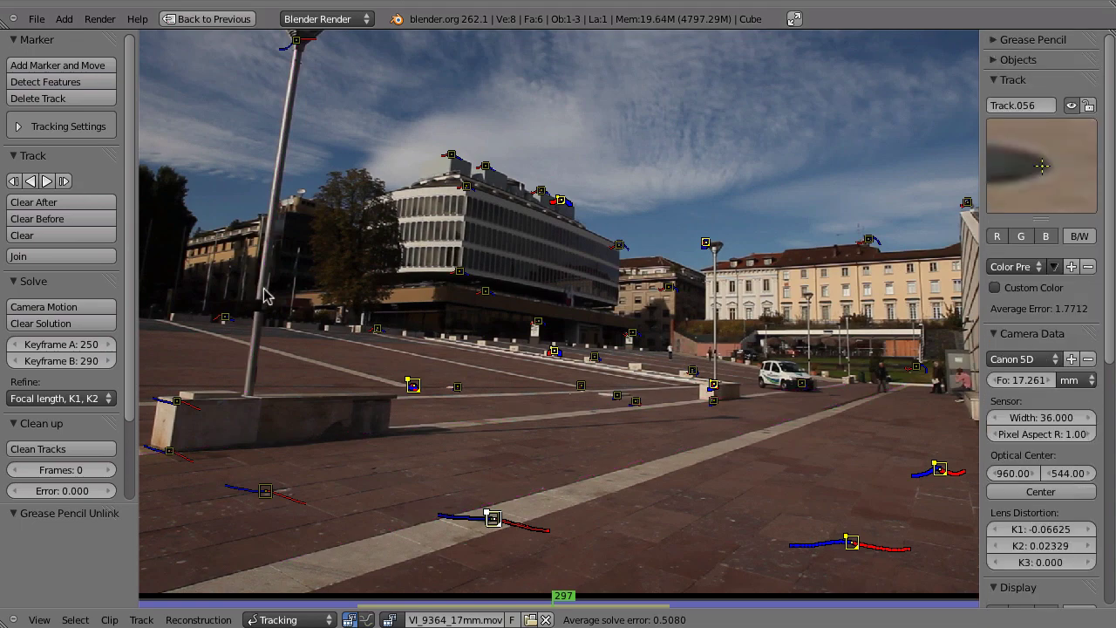
Restore the full screen layout, split the clip editor horizontally and turn the upper area into a 3D View.
key("ctrl+Up")
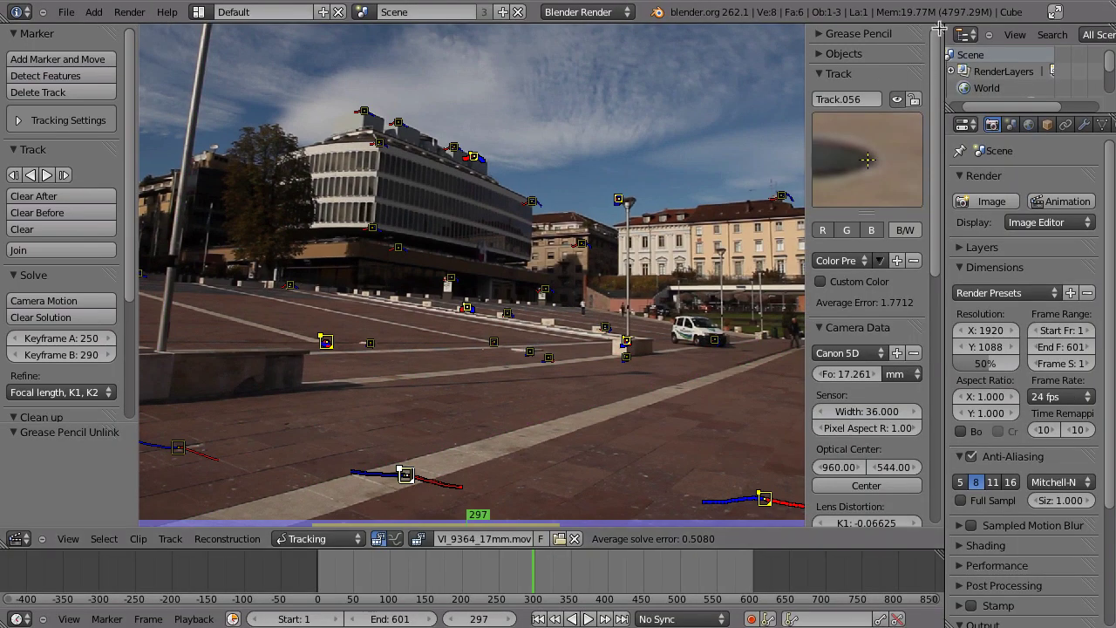
left_click_drag(4, 546, 8, 315)
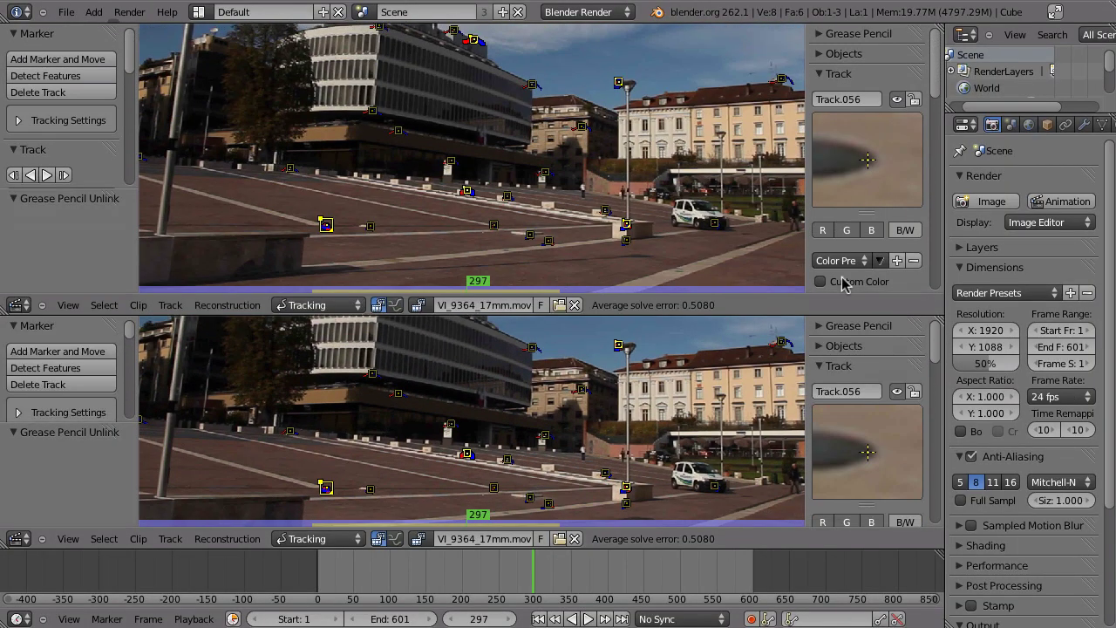
left_click(15, 305)
left_click(35, 322)
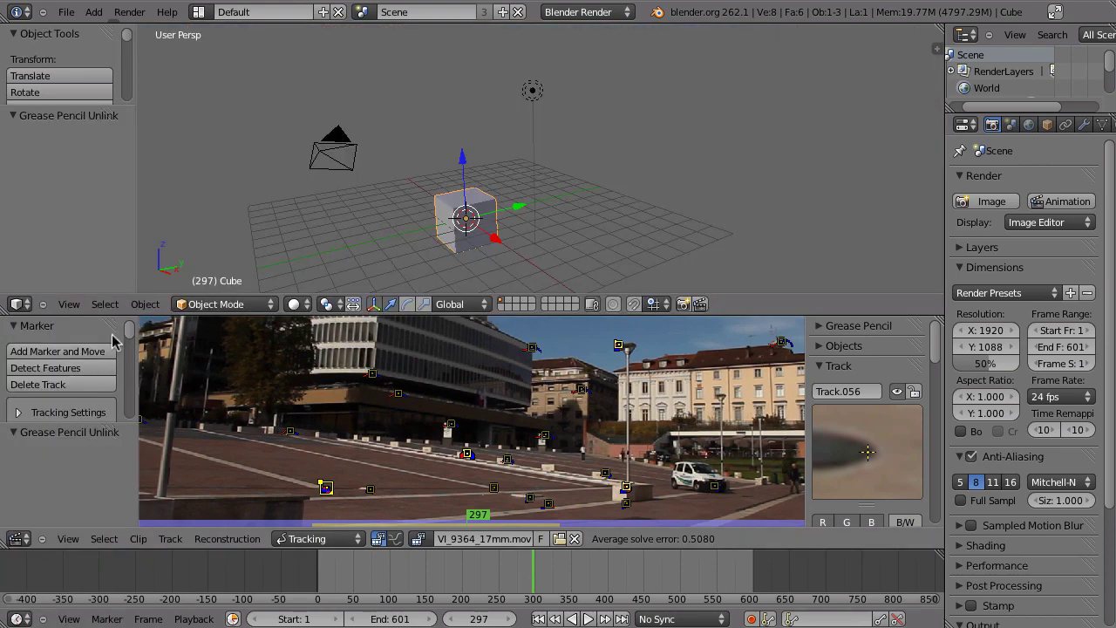
Set up the tracking scene from the solved clip.
scroll(130, 338, "down", 1)
left_click_drag(129, 339, 135, 424)
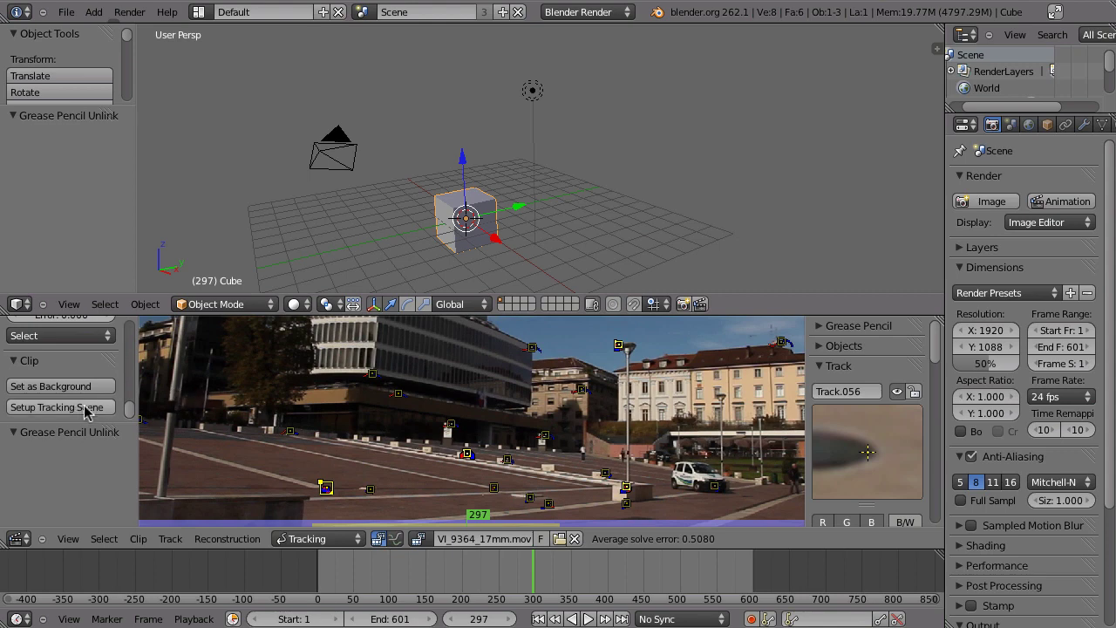
left_click(35, 407)
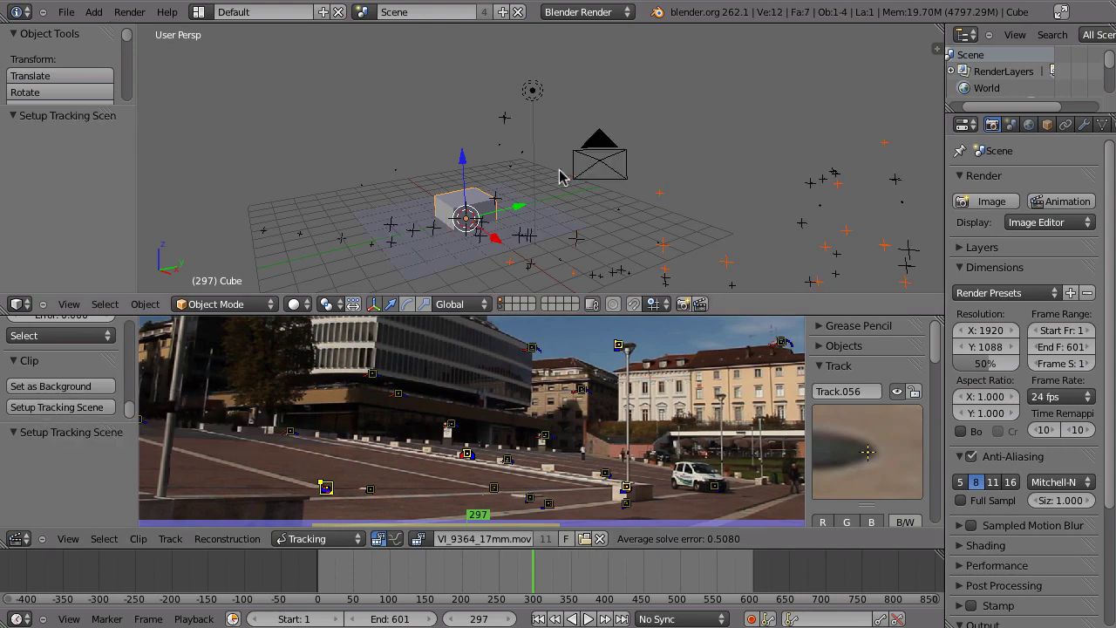
middle_click_drag(559, 186, 514, 286)
Define the floor plane from ground markers at the far lamp-post base, the near planter's lower corner and the paving by the right-hand building, using a maximized clip editor.
key("ctrl+Up")
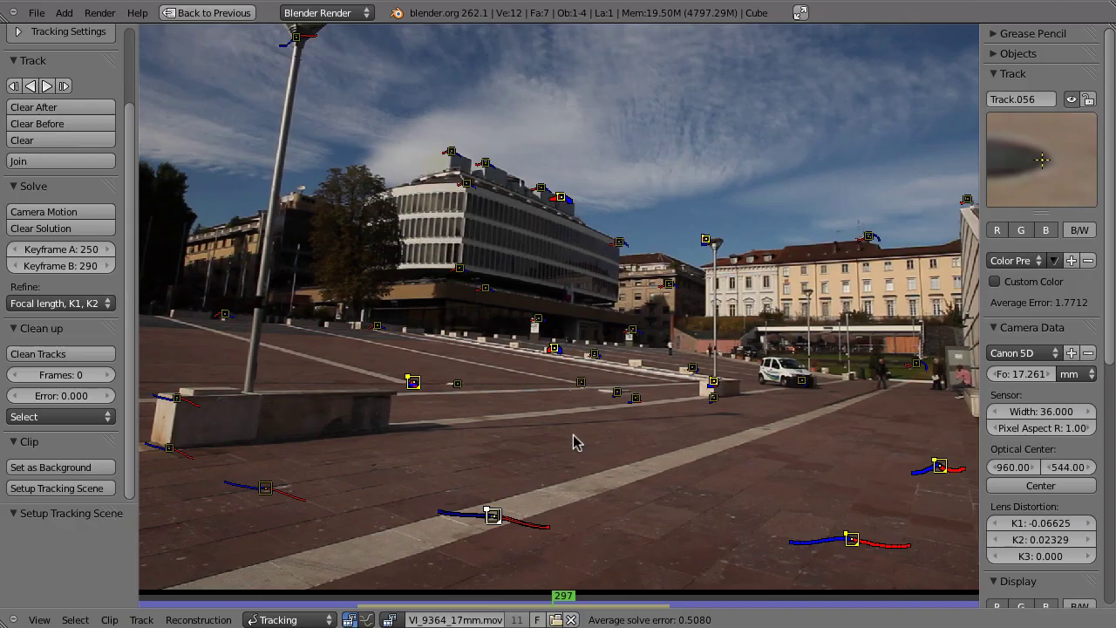
middle_click_drag(687, 345, 660, 308)
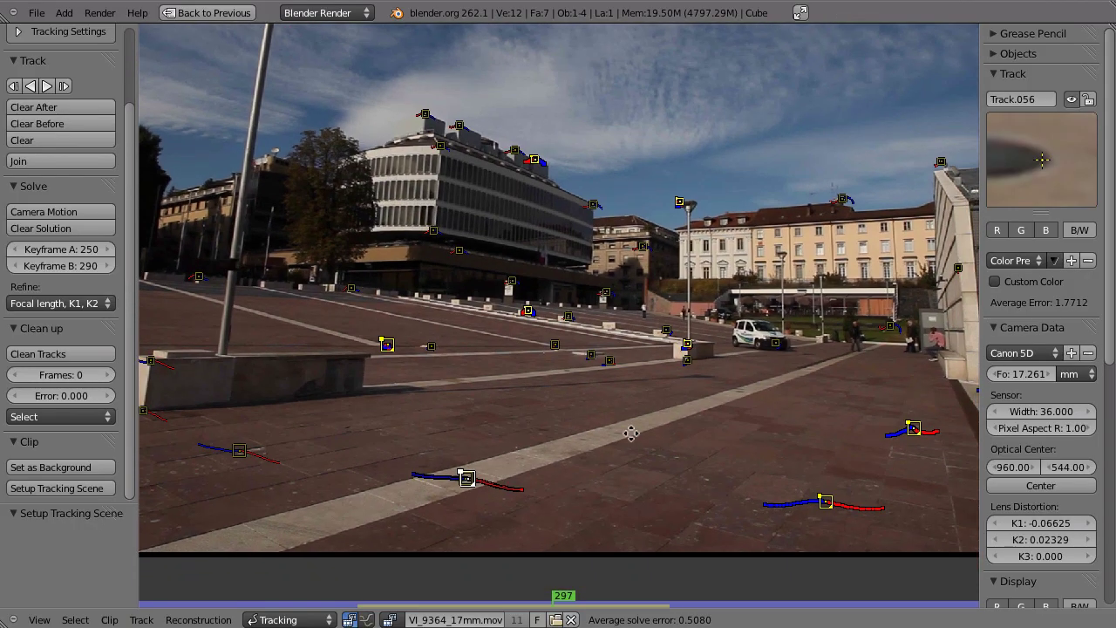
middle_click_drag(632, 431, 642, 406)
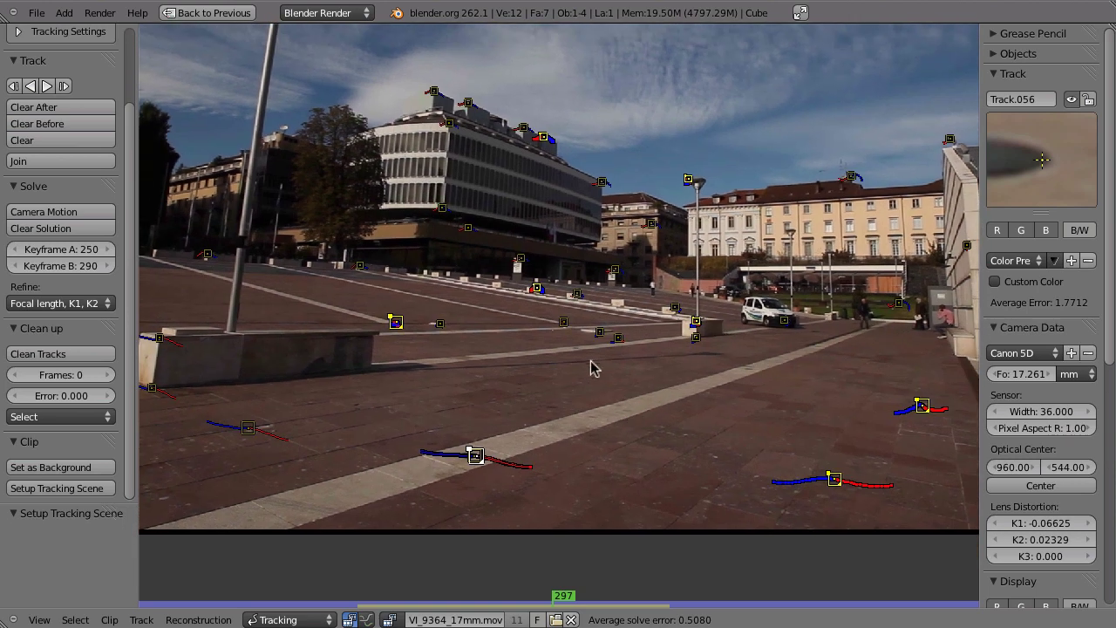
middle_click_drag(633, 358, 733, 381)
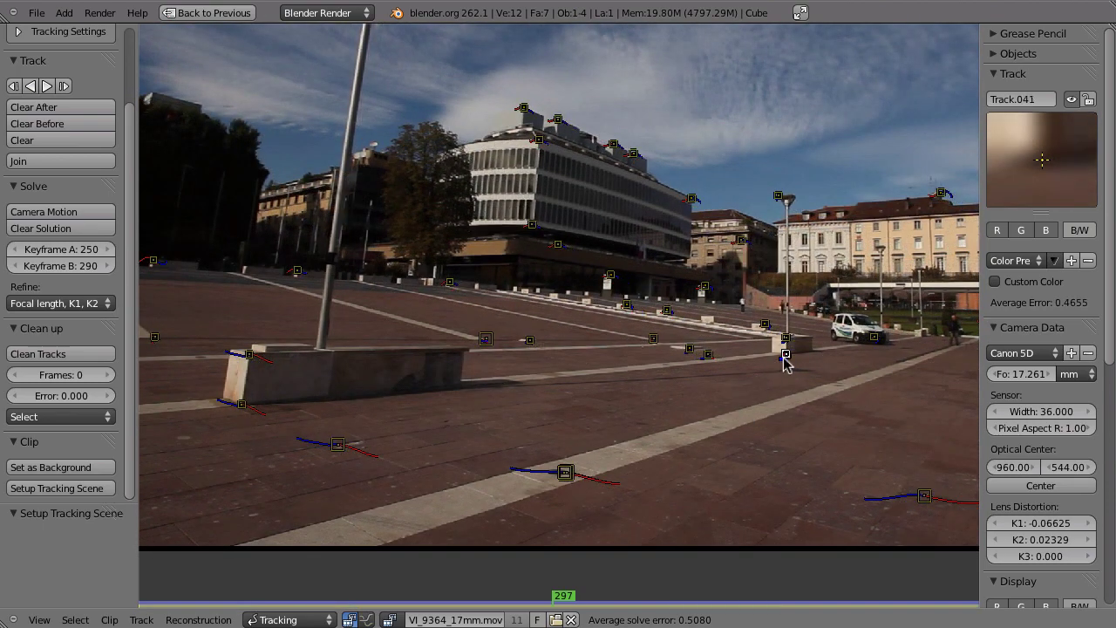
right_click(247, 404, "shift")
middle_click_drag(834, 468, 620, 388)
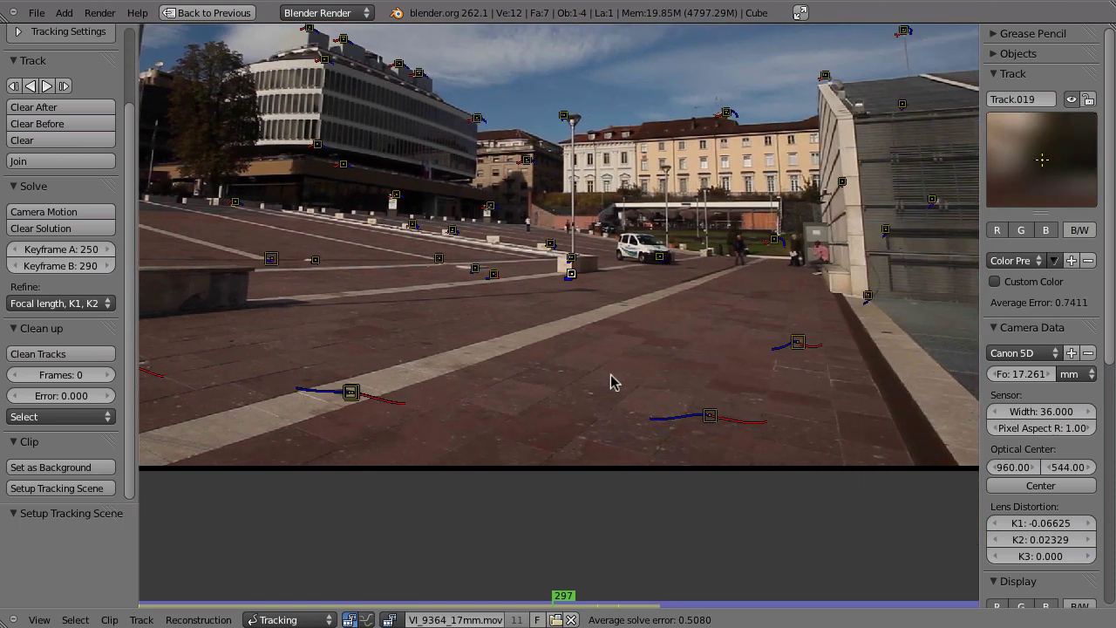
left_click(796, 344)
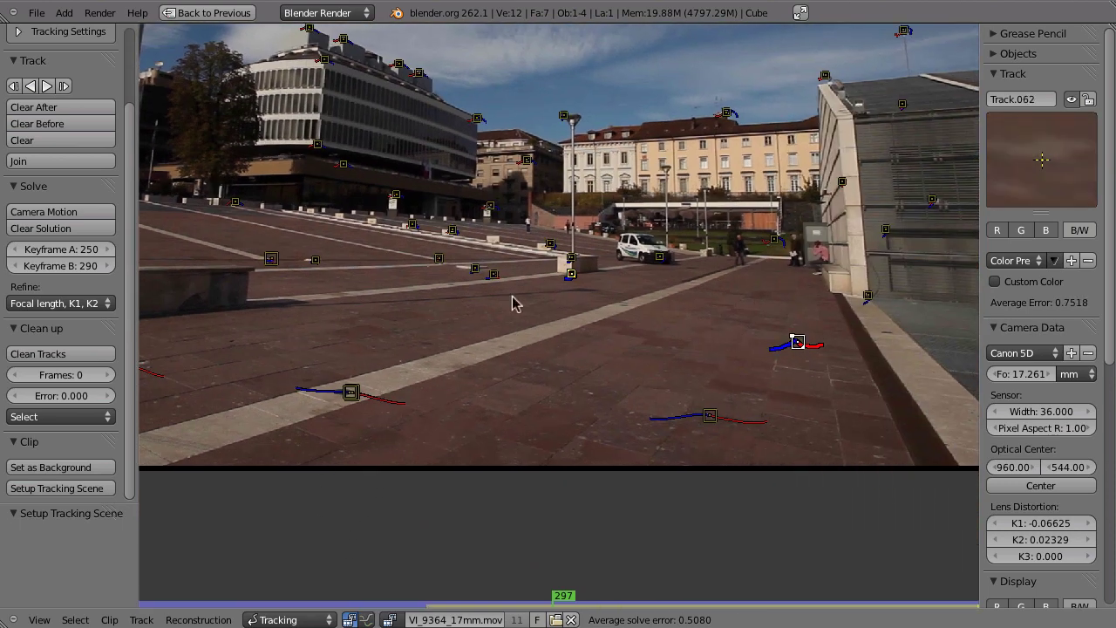
key("Tab")
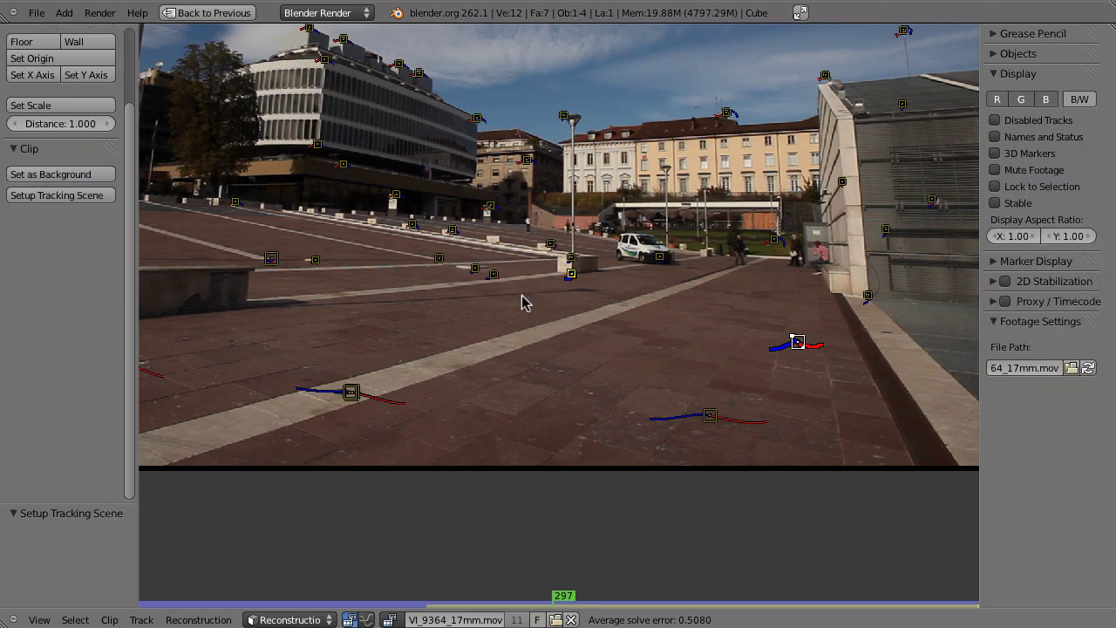
left_click(26, 45)
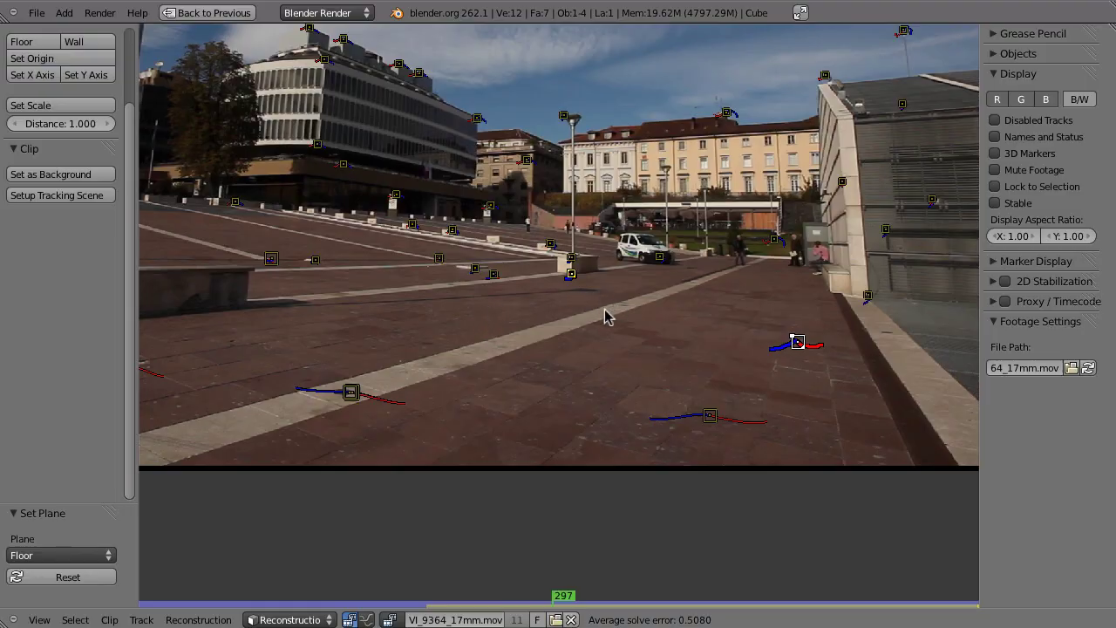
key("shift+space")
middle_click_drag(542, 250, 564, 197, "shift")
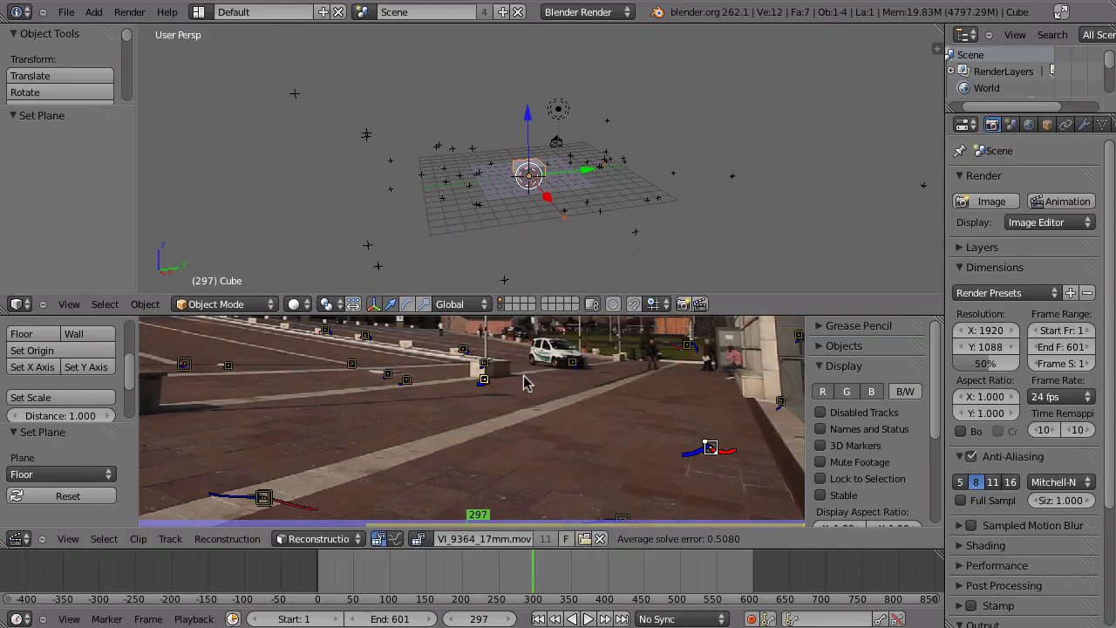
Set the scene origin at the marker on the base of the far lamp post's planter.
key("a")
middle_click_drag(506, 405, 761, 405)
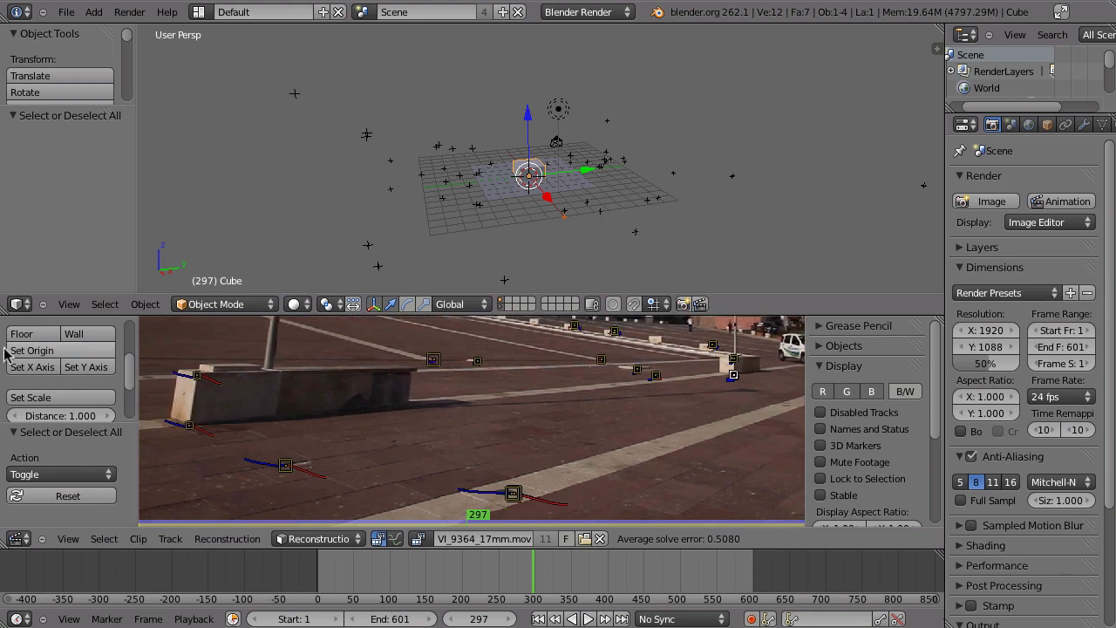
left_click(33, 350)
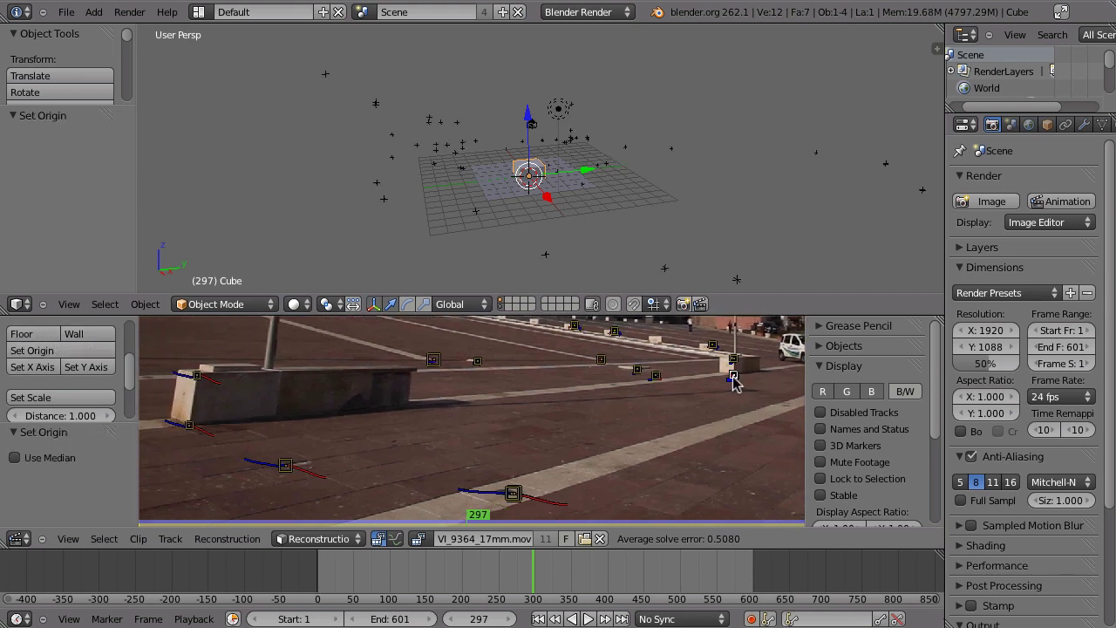
Set the Y axis with the near planter's lower corner marker, check the top view and apply the Y axis again.
right_click(190, 427)
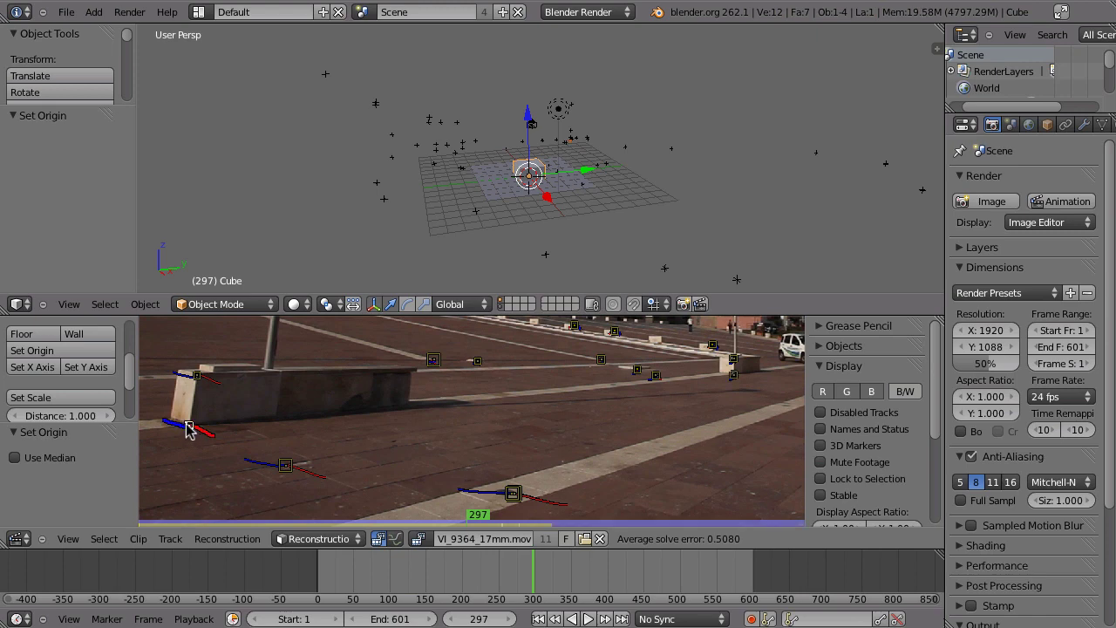
left_click(89, 369)
middle_click_drag(494, 129, 512, 193)
key("KP_7")
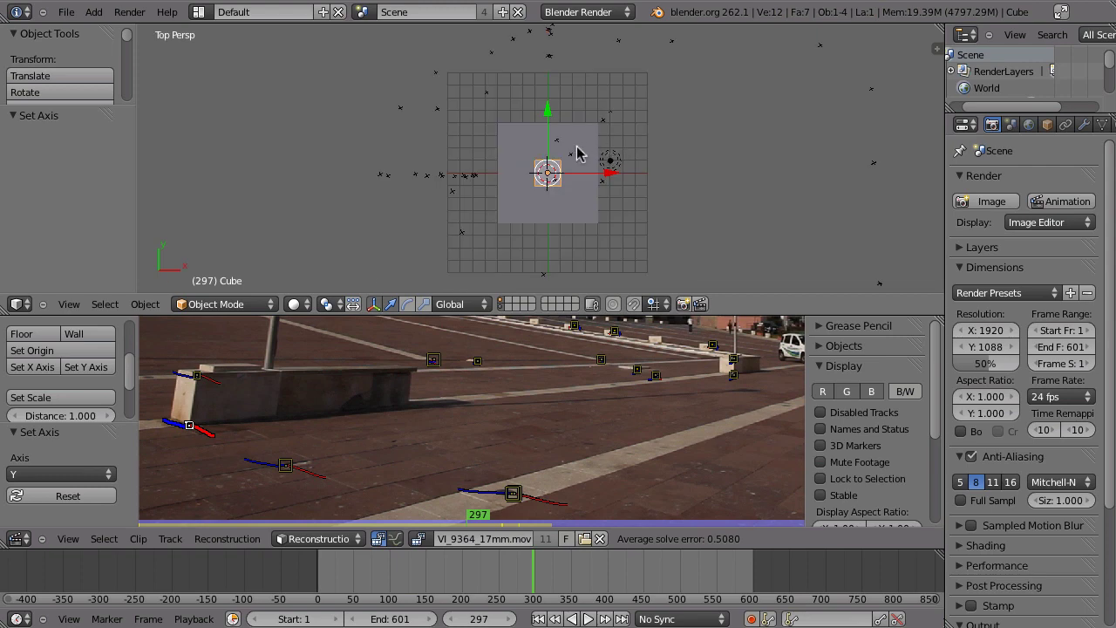
scroll(576, 152, "down", 4)
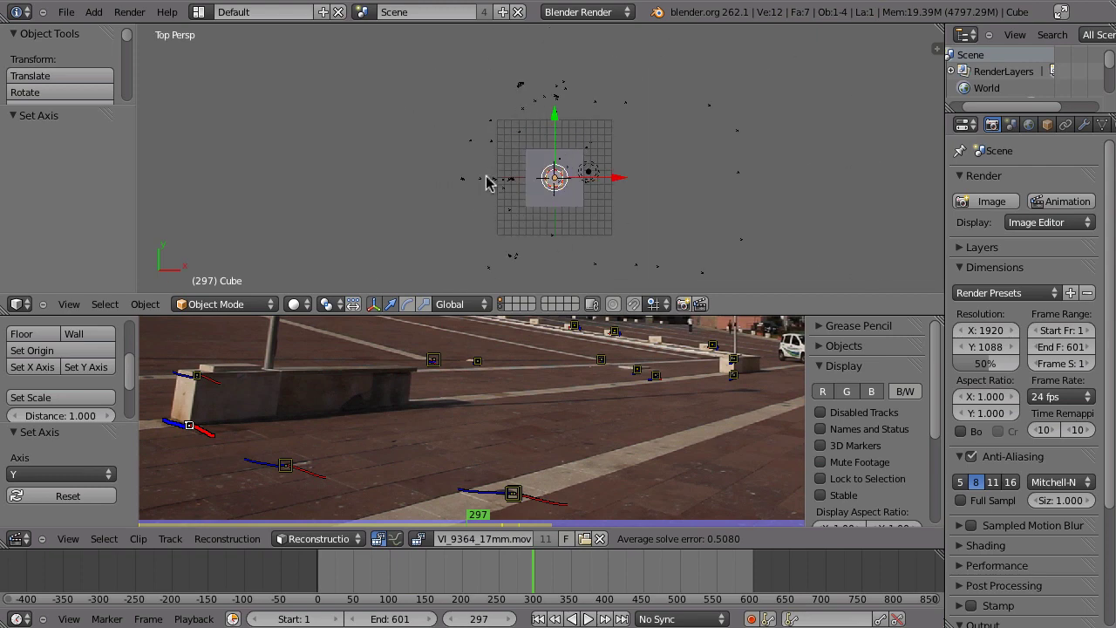
middle_click_drag(511, 219, 478, 194, "shift")
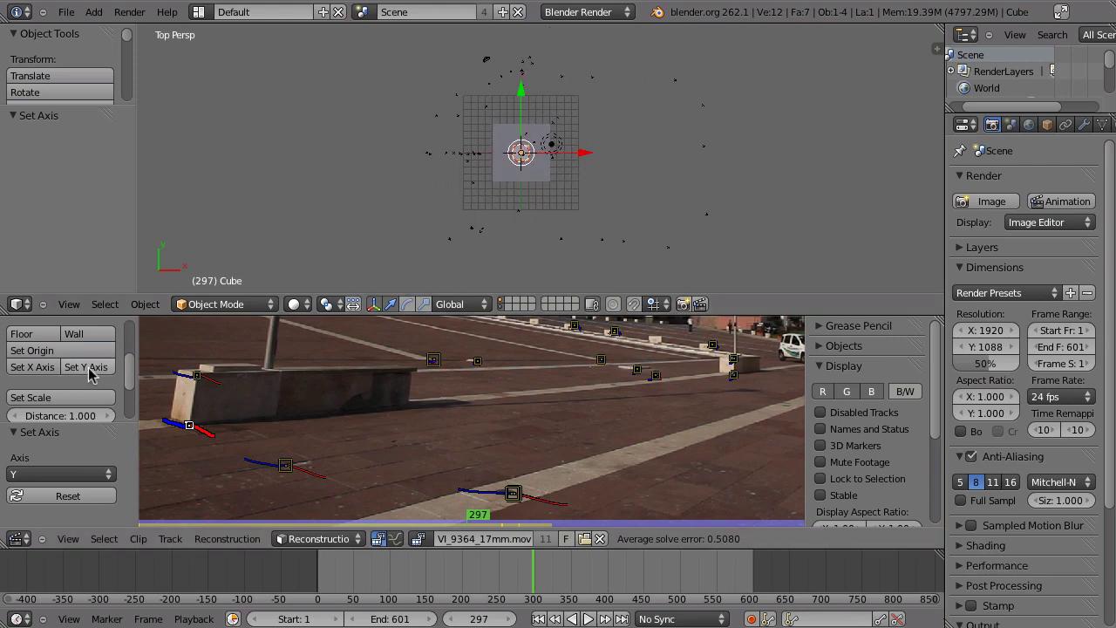
left_click(85, 371)
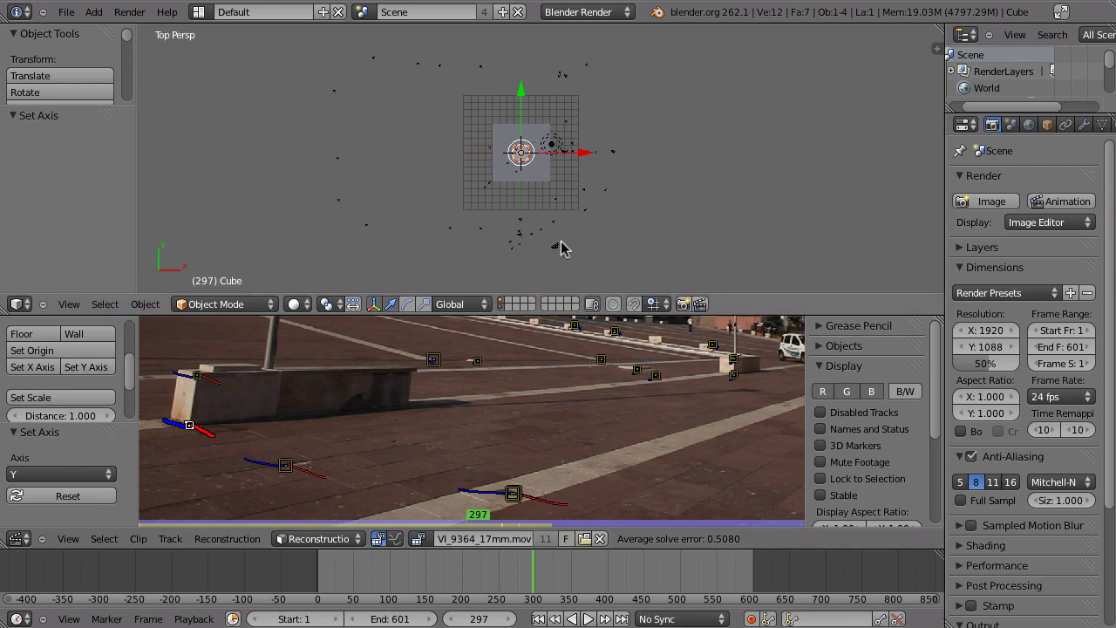
Enlarge the clip editor over the timeline and switch the 3D View's top view to orthographic.
scroll(568, 232, "down", 2)
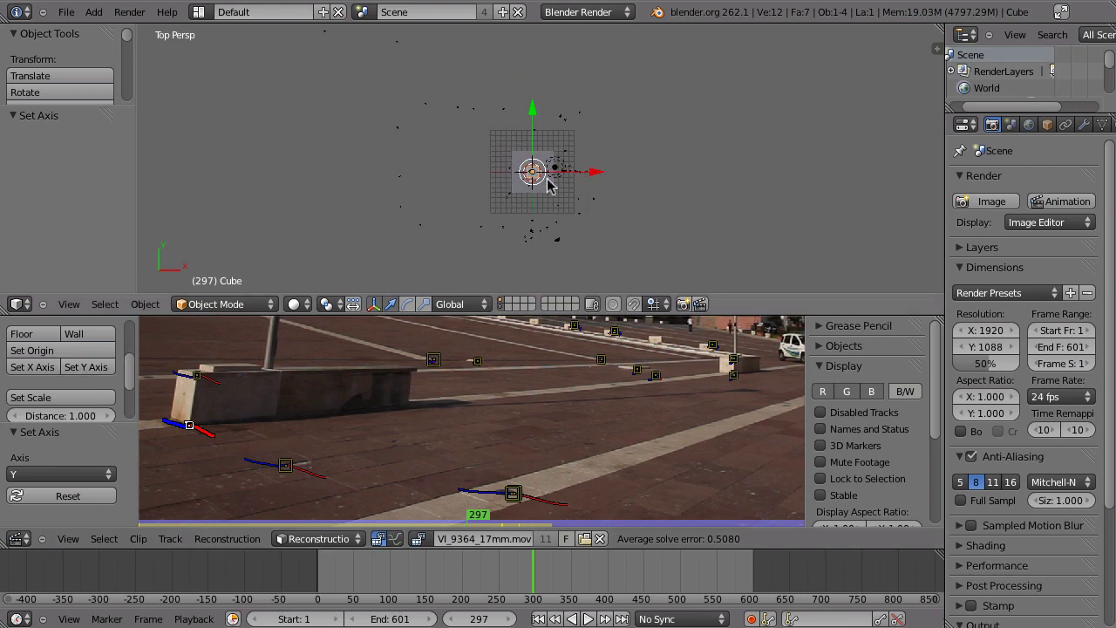
middle_click_drag(446, 146, 464, 189)
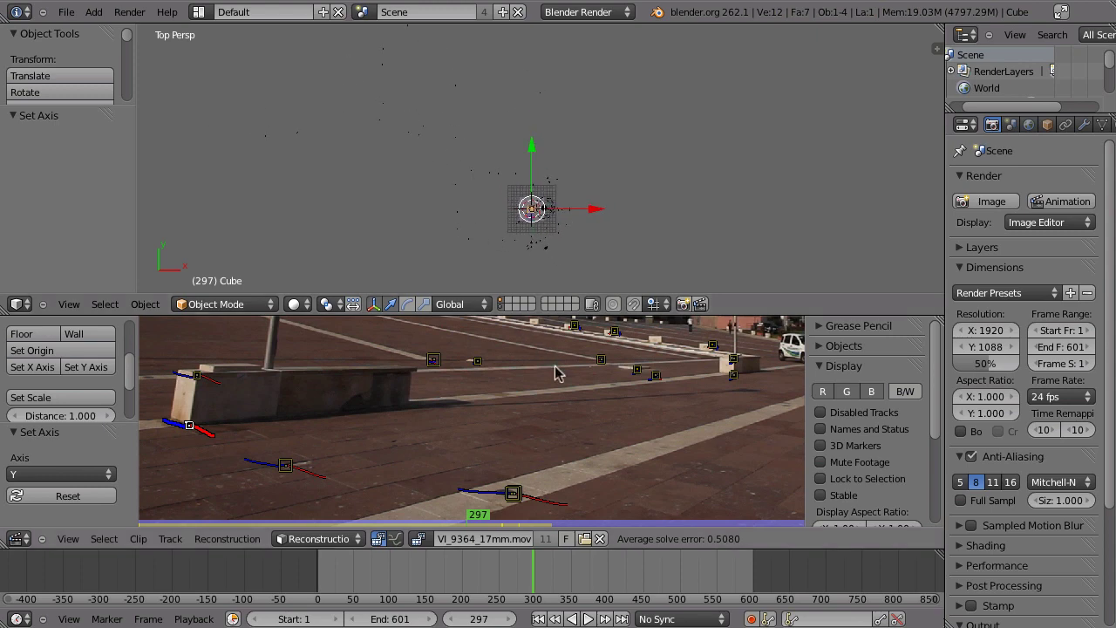
middle_click_drag(558, 382, 536, 332)
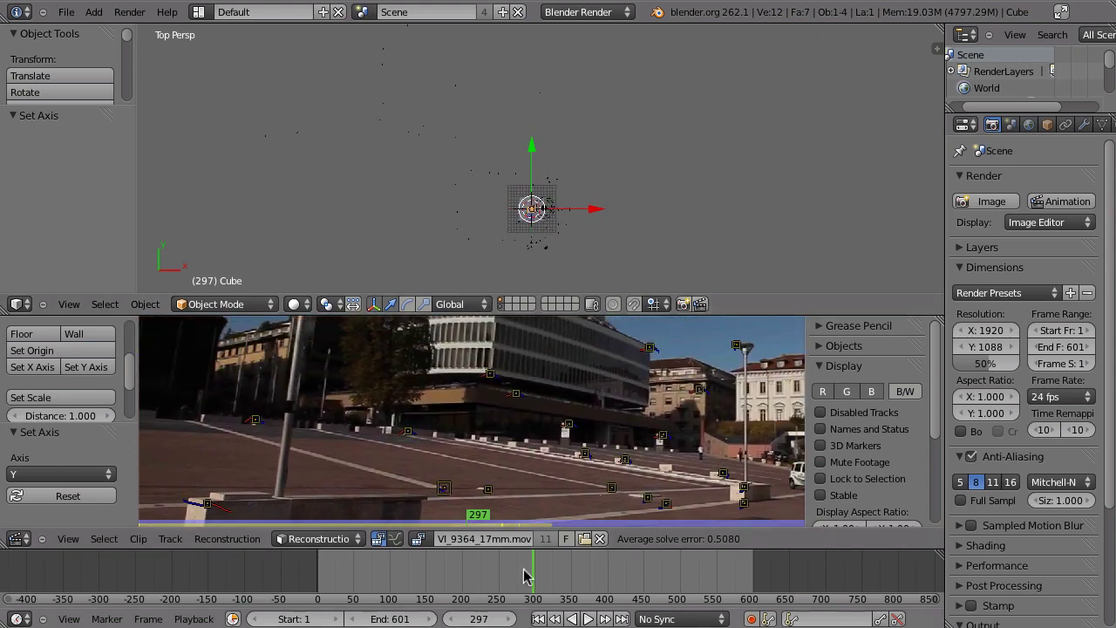
left_click_drag(515, 553, 515, 570)
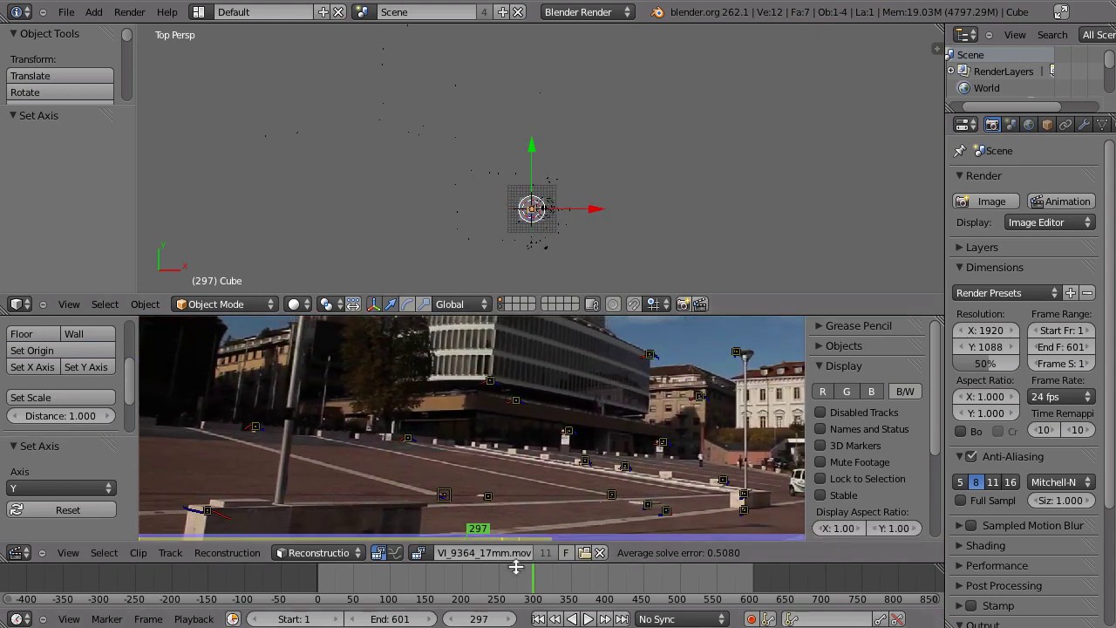
key("KP_5")
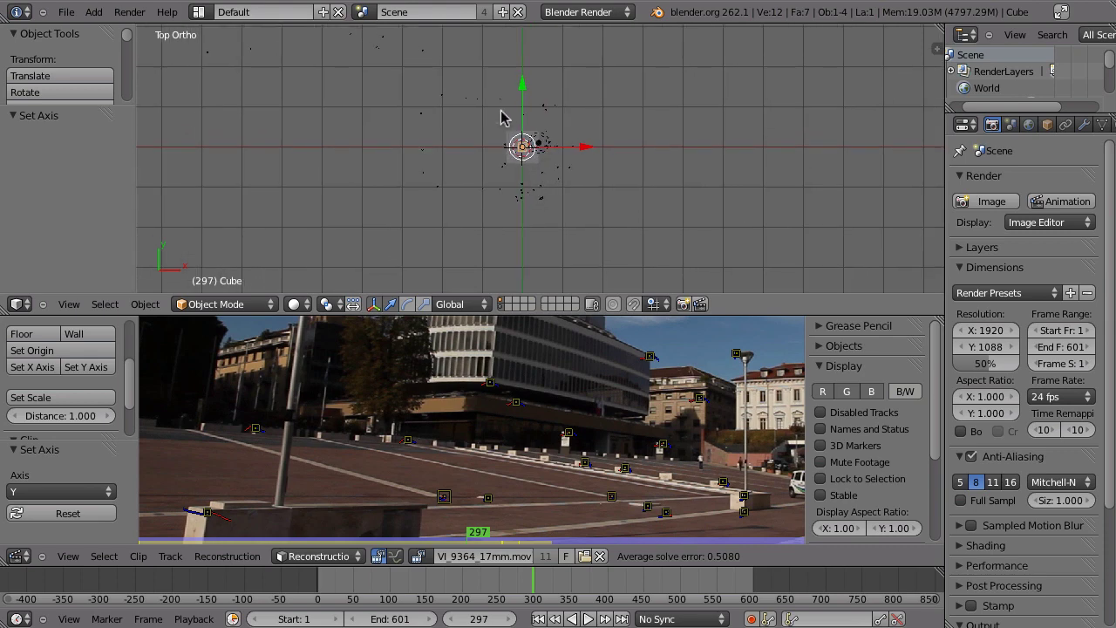
Show the 3D View's properties and increase the motion tracking marker size to 0.744.
key("n")
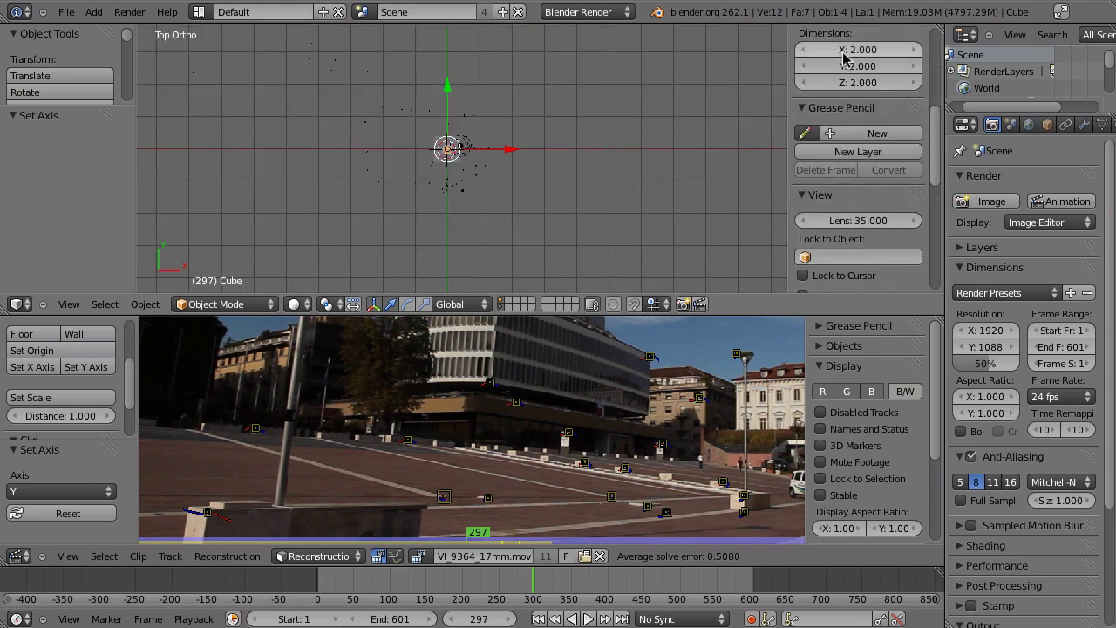
key("a")
key("a")
middle_click_drag(844, 170, 890, 103)
left_click(803, 243)
scroll(828, 246, "down", 3)
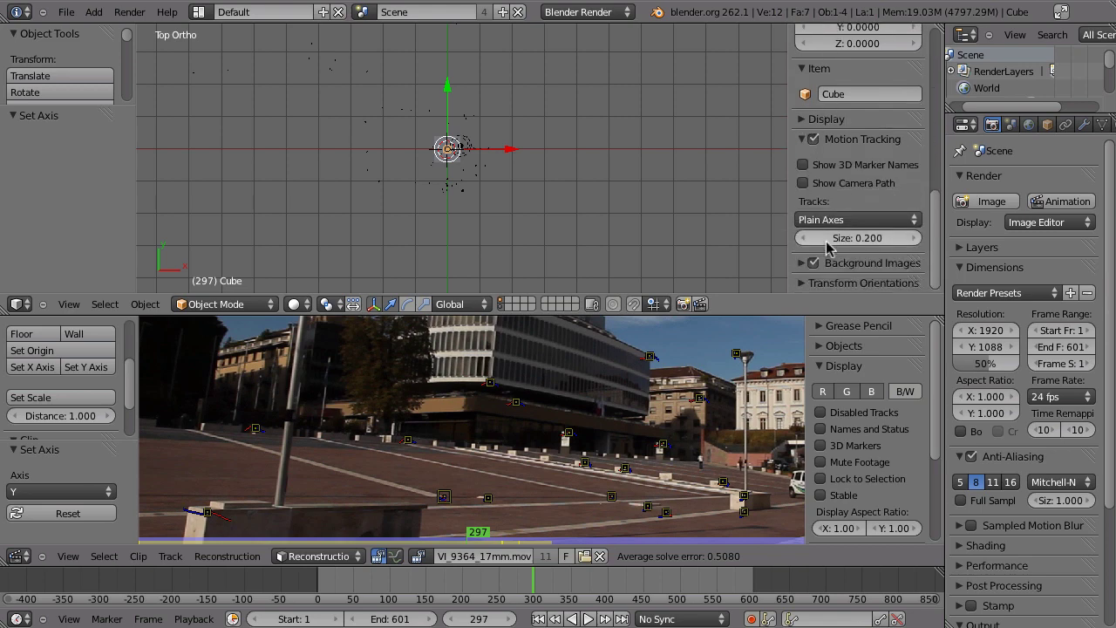
left_click_drag(907, 241, 938, 240)
scroll(518, 438, "up", 5)
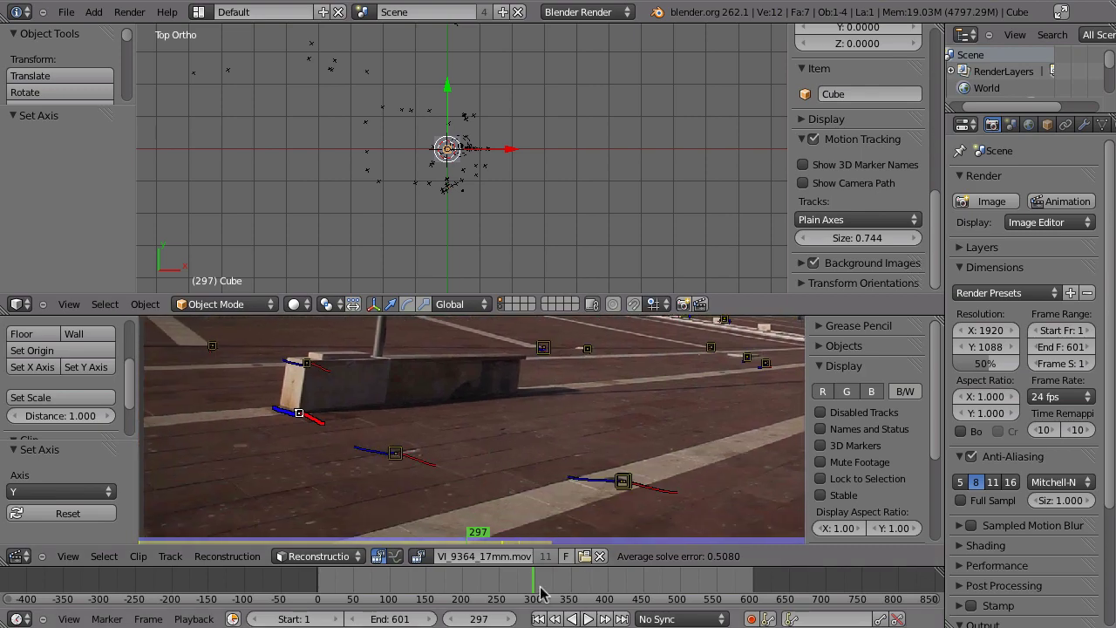
Go to frame 585, select the markers at the door's upper and lower corners and set the scene scale with a distance of 2.
left_click_drag(538, 593, 636, 587)
scroll(658, 456, "down", 2)
middle_click_drag(637, 419, 552, 508)
left_click_drag(635, 578, 739, 573)
right_click(590, 513)
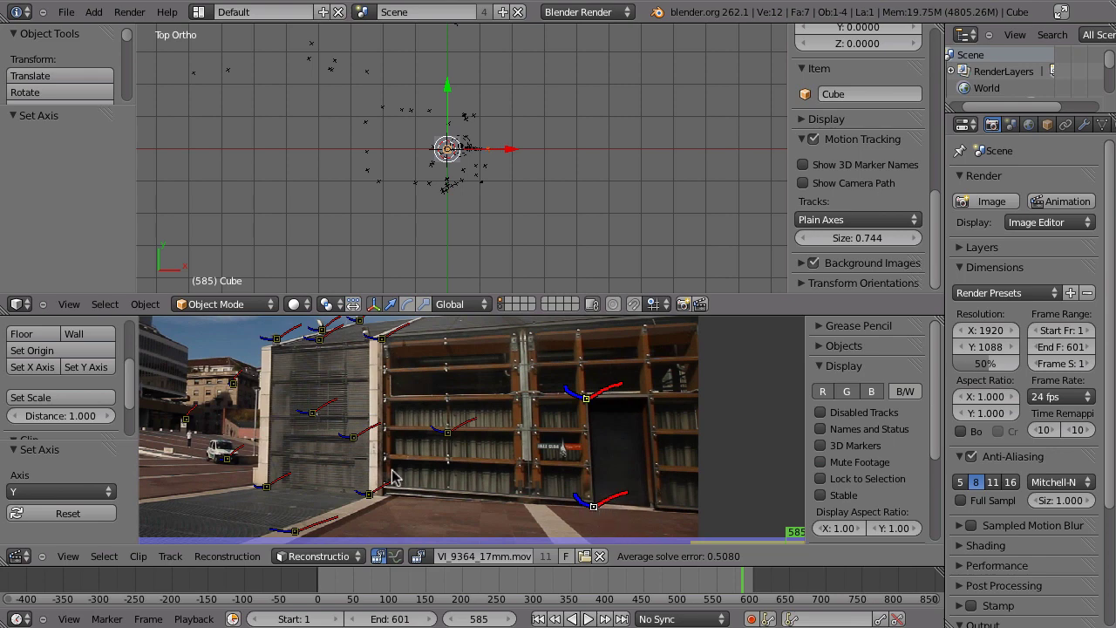
left_click(68, 417)
type("2")
key("Return")
left_click(43, 399)
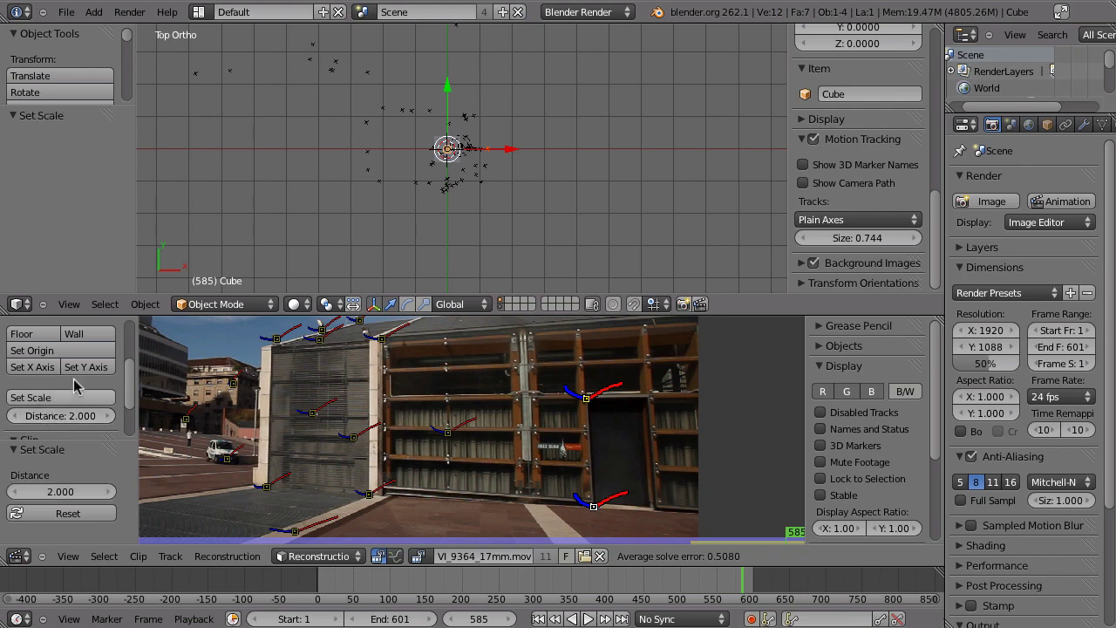
Inspect the scaled marker cloud from several angles, then maximize the 3D View and switch it to quad view.
key("KP_1")
scroll(500, 220, "up", 3)
scroll(500, 220, "up", 3)
middle_click_drag(567, 203, 573, 208, "shift")
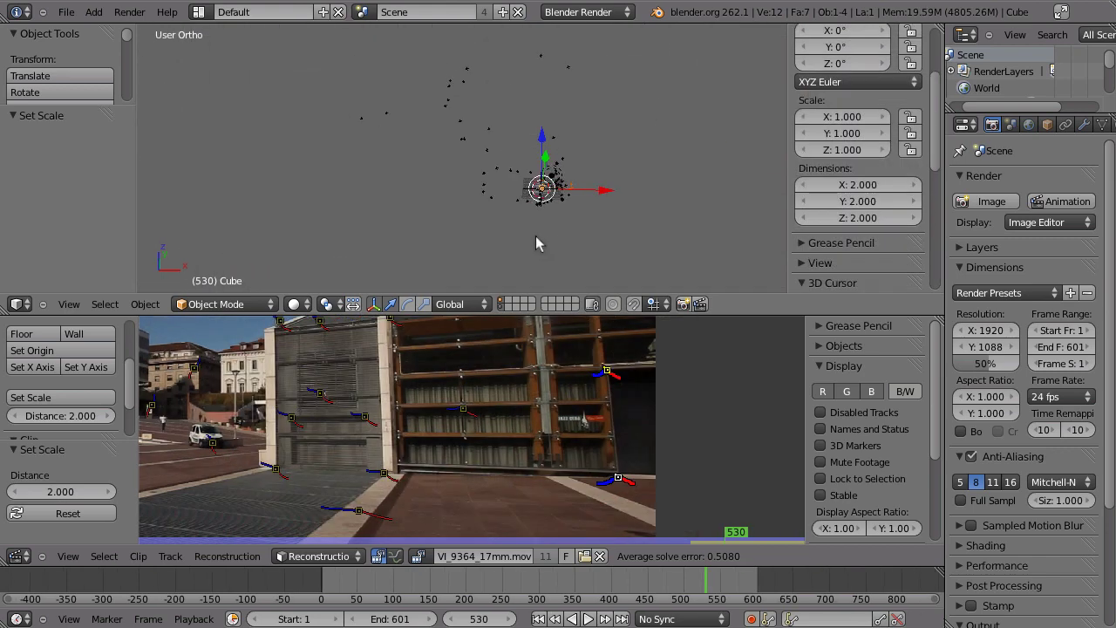
middle_click_drag(536, 235, 499, 216)
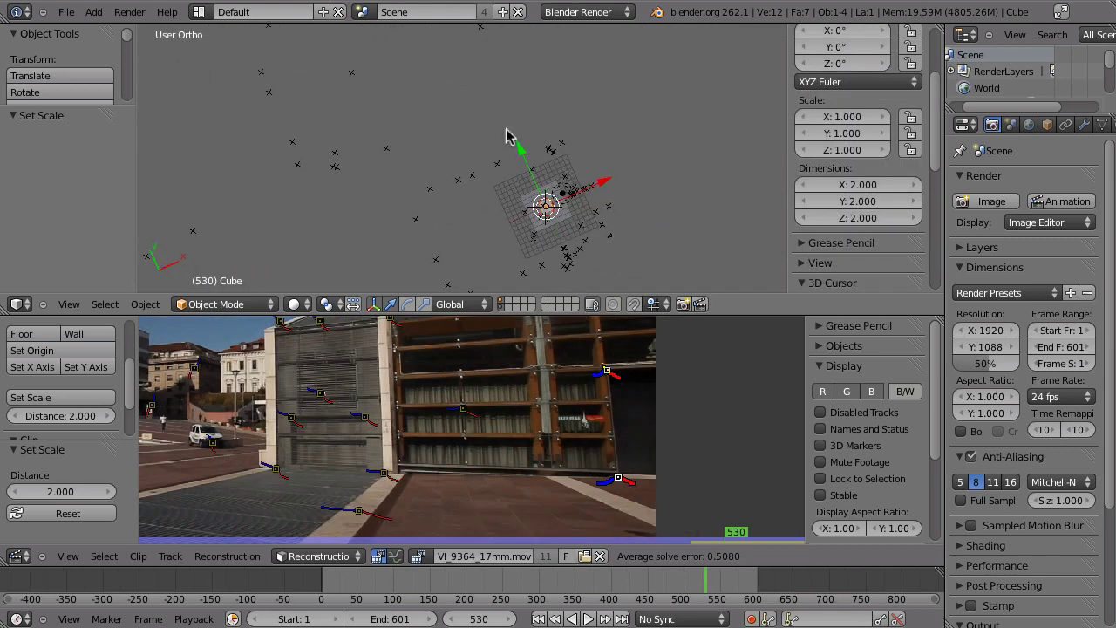
key("ctrl+Up")
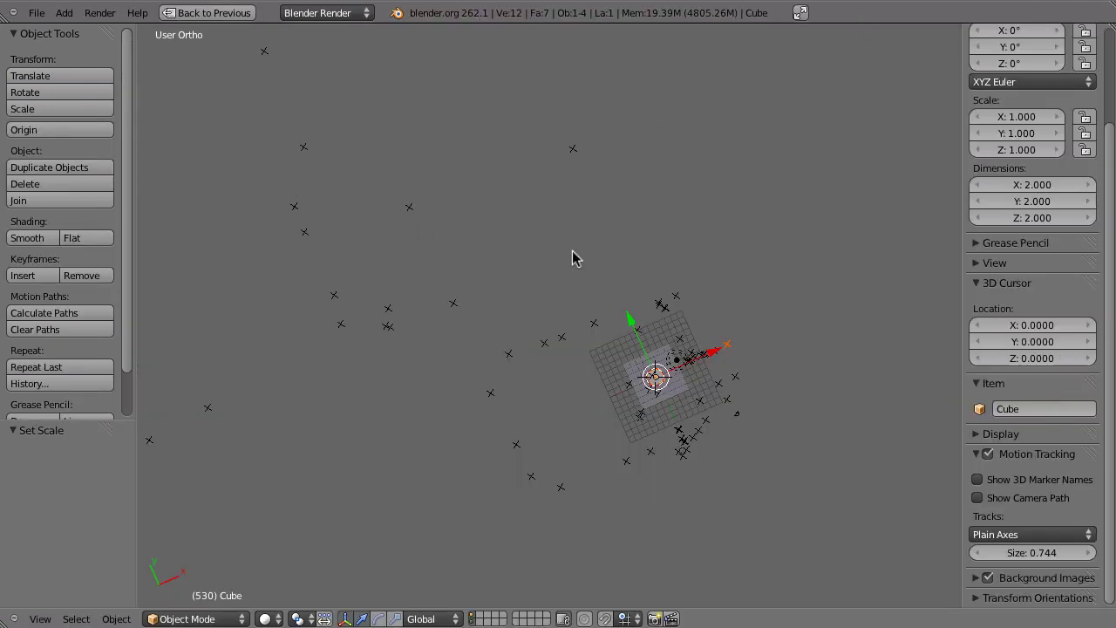
key("ctrl+alt+q")
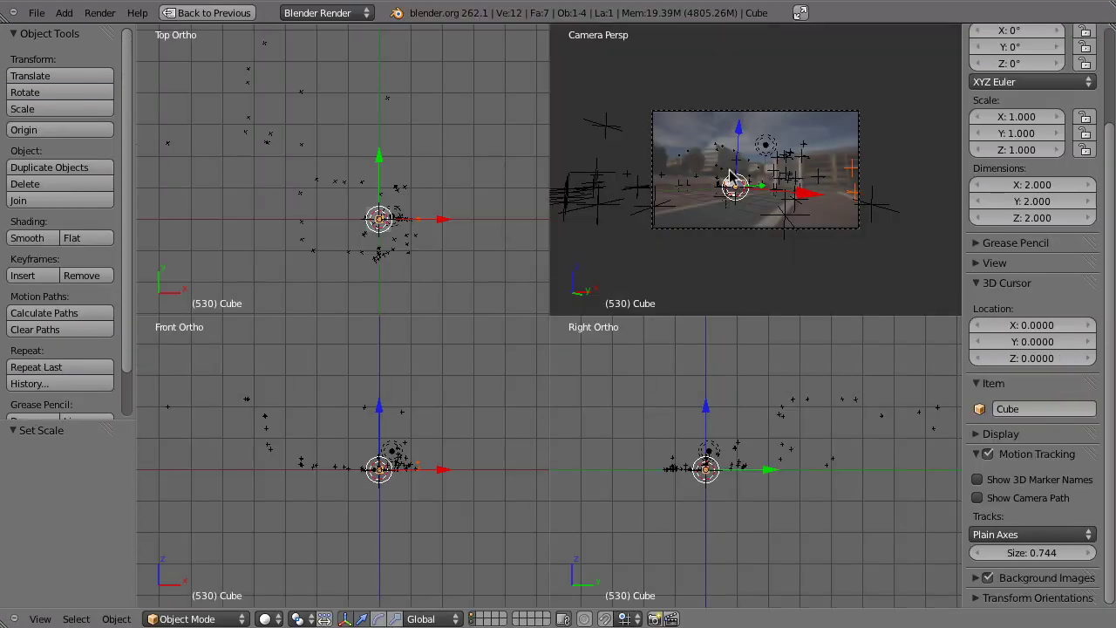
Raise the cube 1 unit along Z in the camera view.
scroll(726, 266, "up", 5)
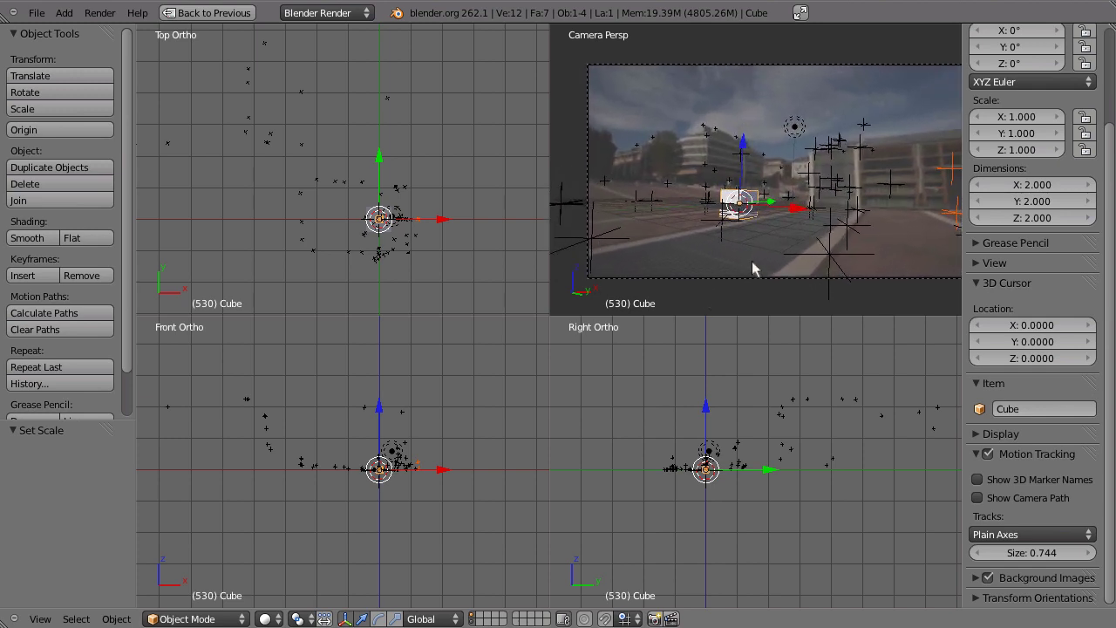
scroll(751, 263, "up", 3)
left_click_drag(723, 158, 724, 138)
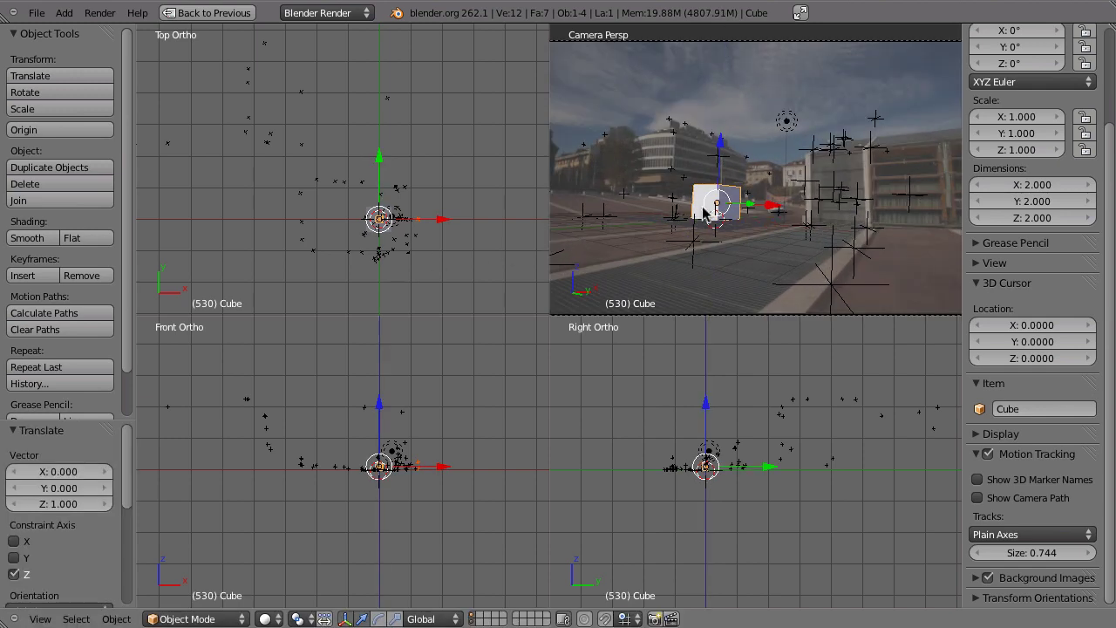
Check the cube's placement against the footage in the camera view and select the camera in the top view.
scroll(368, 220, "up", 3)
scroll(666, 269, "up", 1)
middle_click_drag(686, 244, 797, 214, "shift")
scroll(795, 217, "up", 1)
right_click(382, 231)
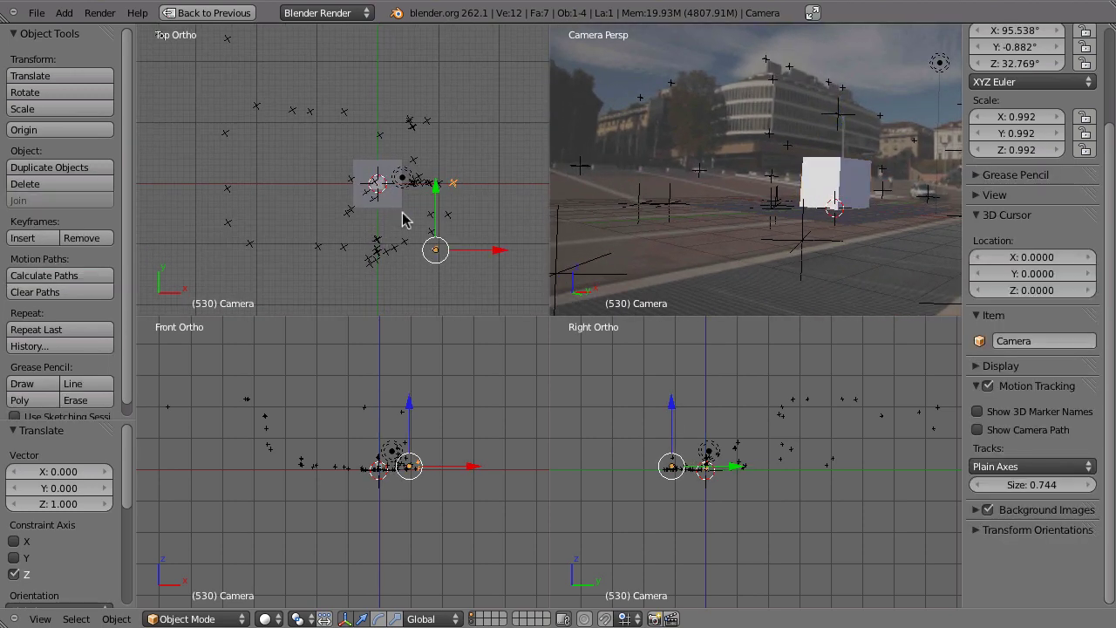
Select the Ground plane and go to frame 207 with the 3D View enlarged above the clip editor.
right_click(392, 207)
key("KP_Decimal")
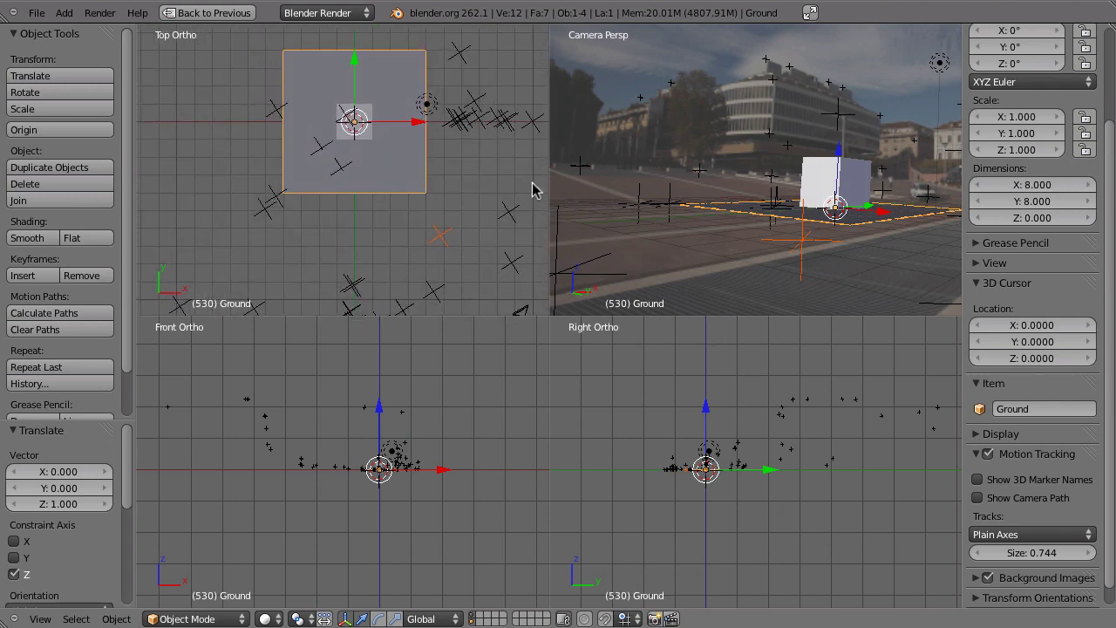
key("shift+Left")
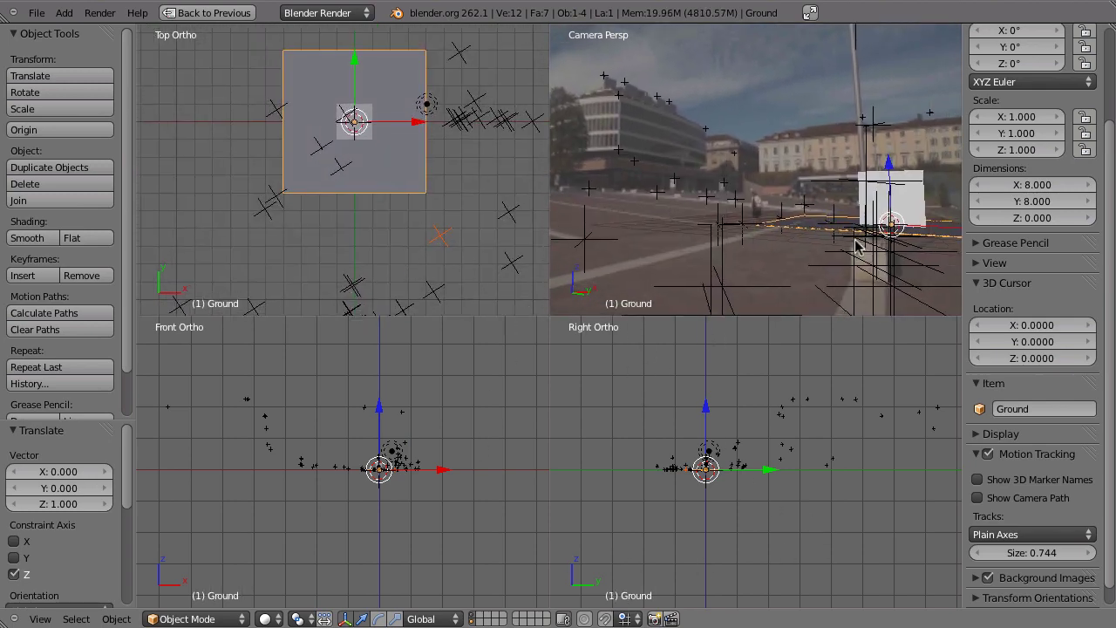
key("ctrl+Up")
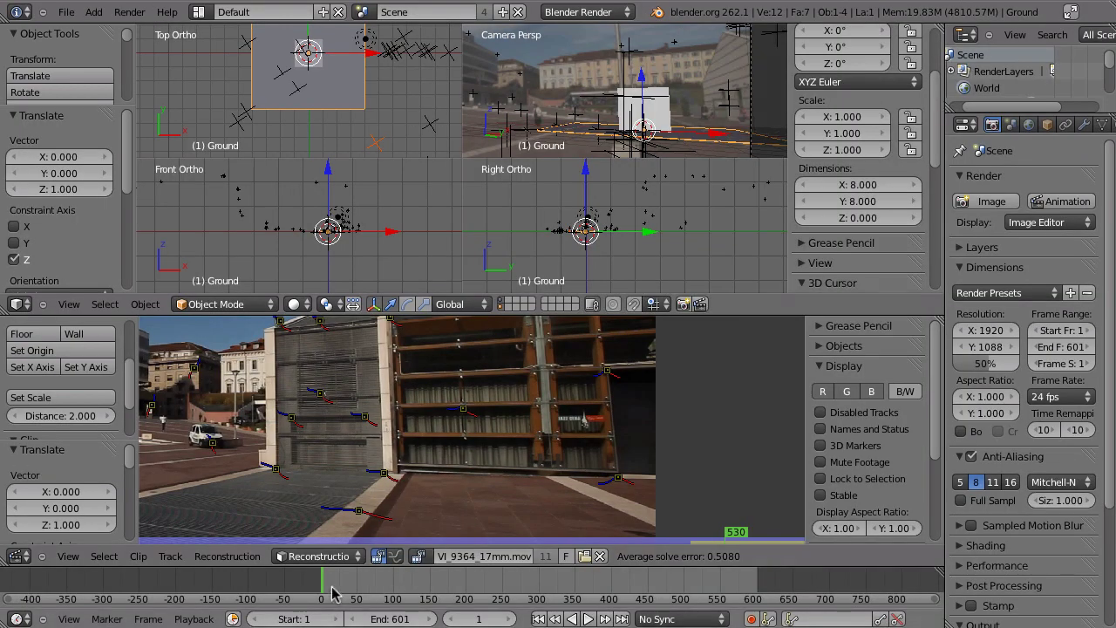
left_click_drag(332, 593, 381, 593)
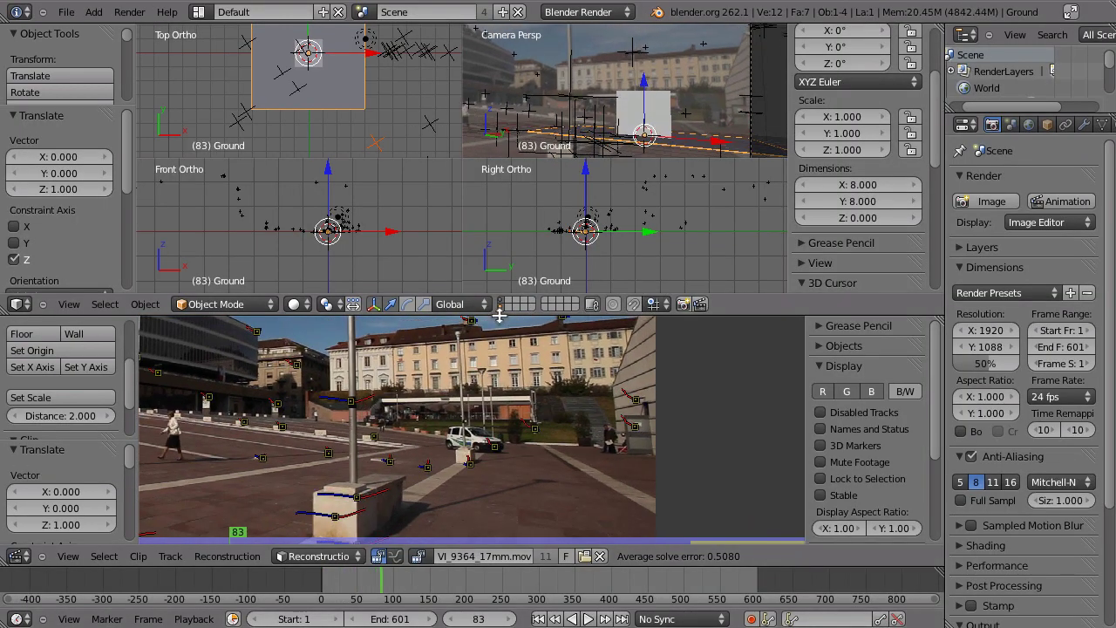
left_click_drag(500, 315, 500, 447)
left_click_drag(381, 578, 471, 573)
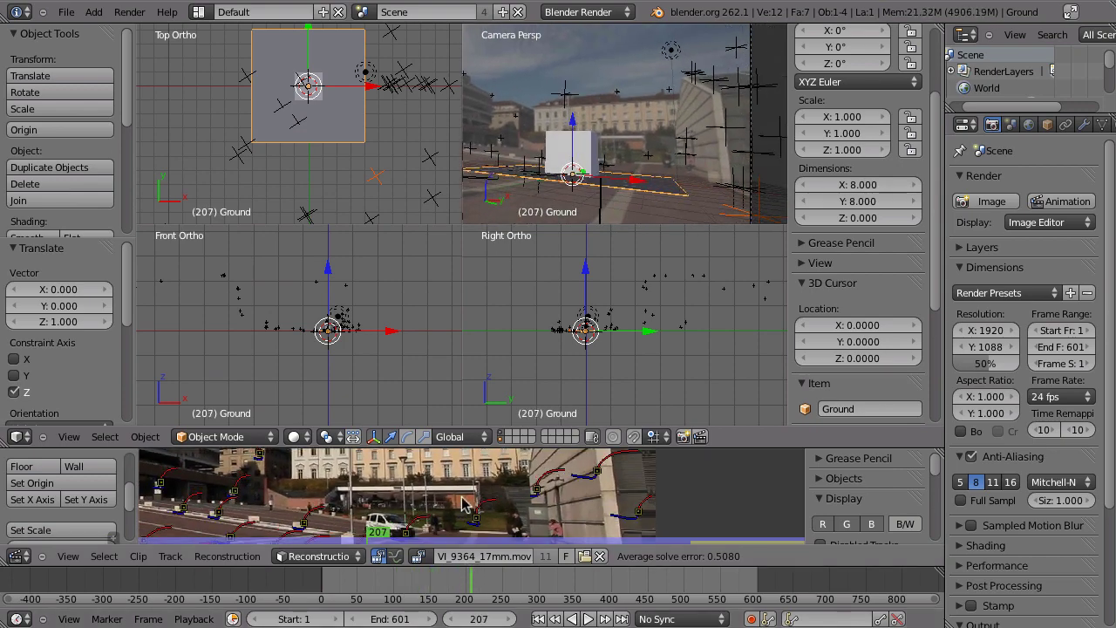
Move the Ground plane's +X edge inward along X so the plane is about 6.31 units wide, using the maximized quad view.
key("Tab")
right_click(638, 183)
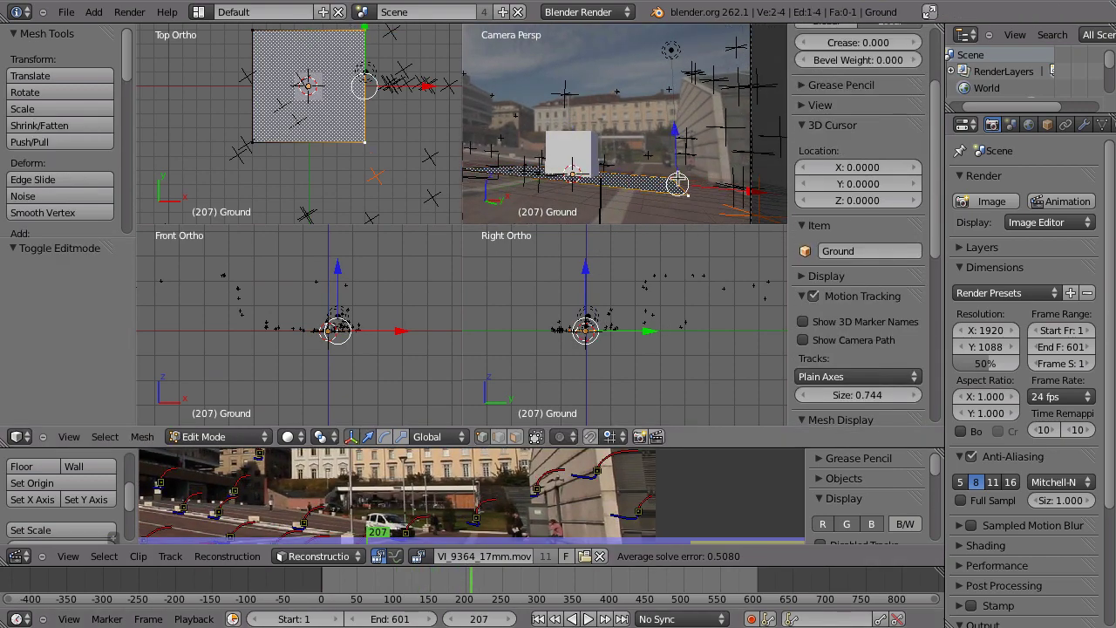
key("ctrl+Up")
key("g")
key("x")
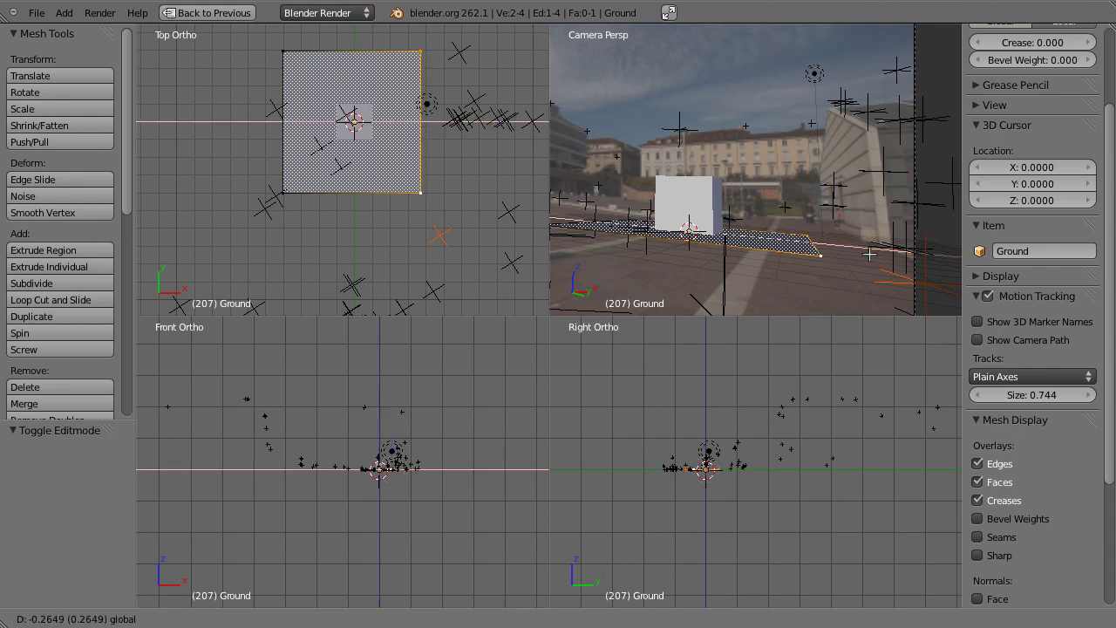
left_click(1020, 247)
key("Tab")
Maximize the clip editor, expand the clip's Proxy / Timecode settings and enable them.
key("ctrl+Up")
key("ctrl+Up")
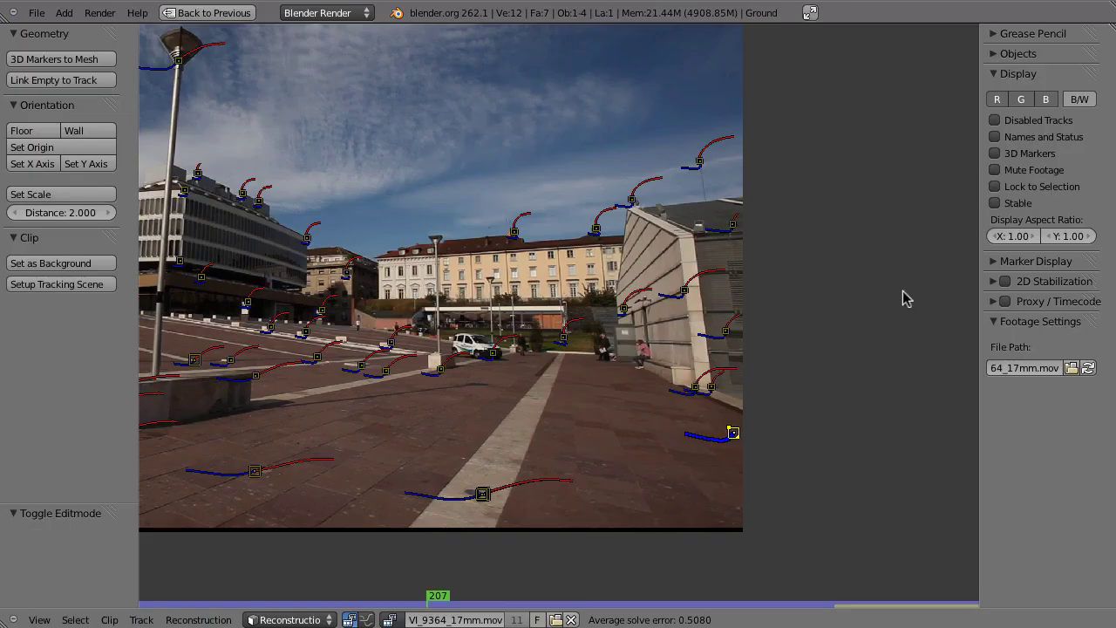
left_click(992, 303)
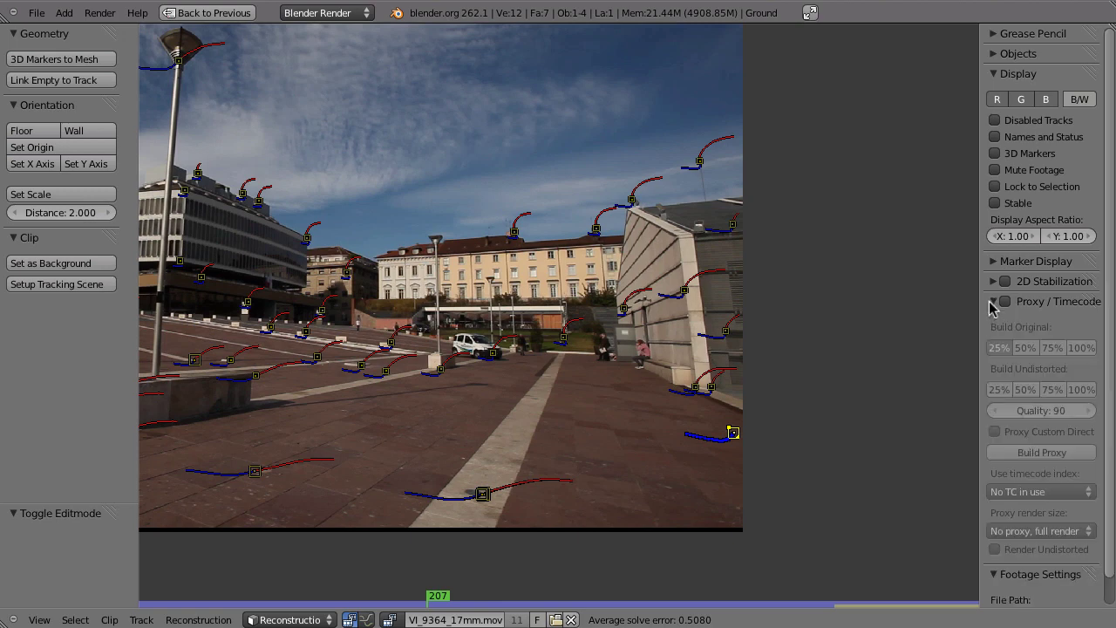
scroll(1013, 475, "down", 1)
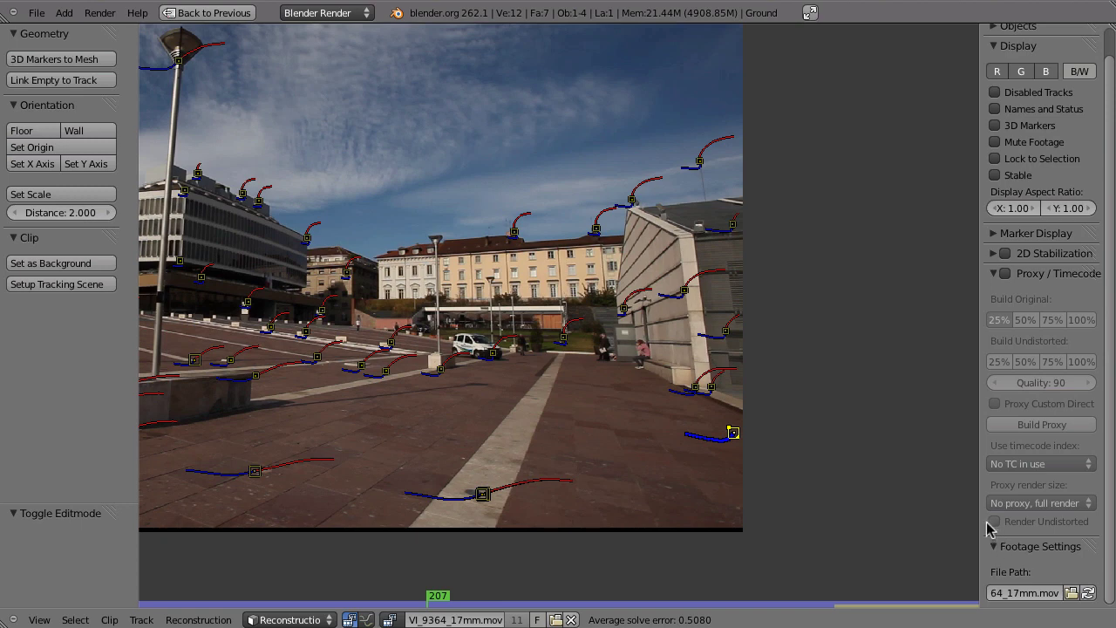
left_click(1004, 275)
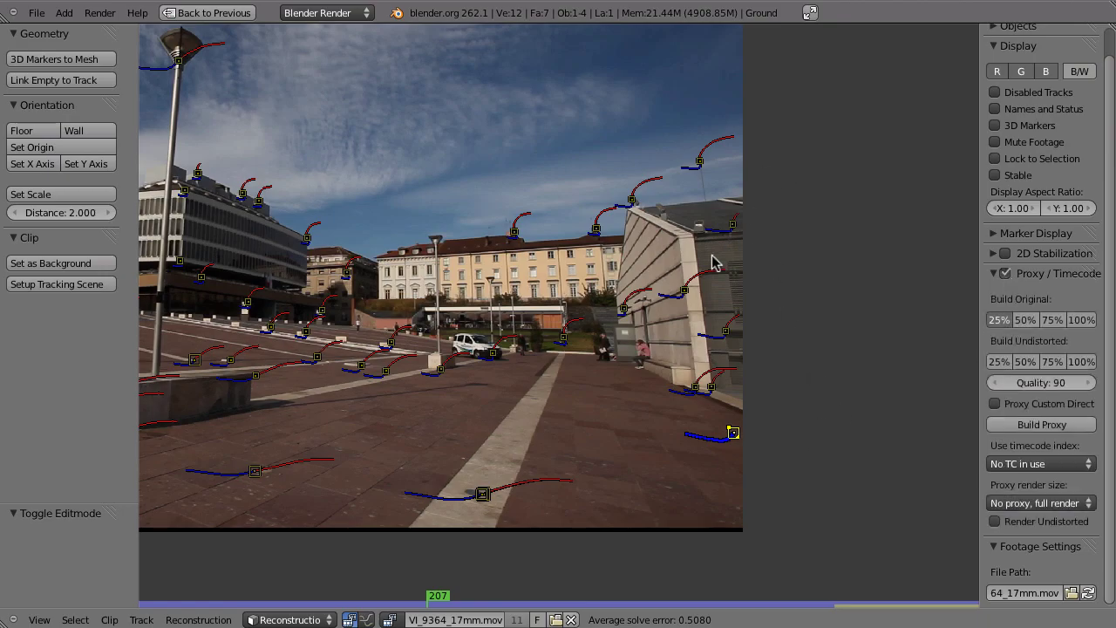
Return to the quad 3D View, show the background clip's settings and compare the footage with Render Undistorted off and on.
key("ctrl+Up")
key("ctrl+Up")
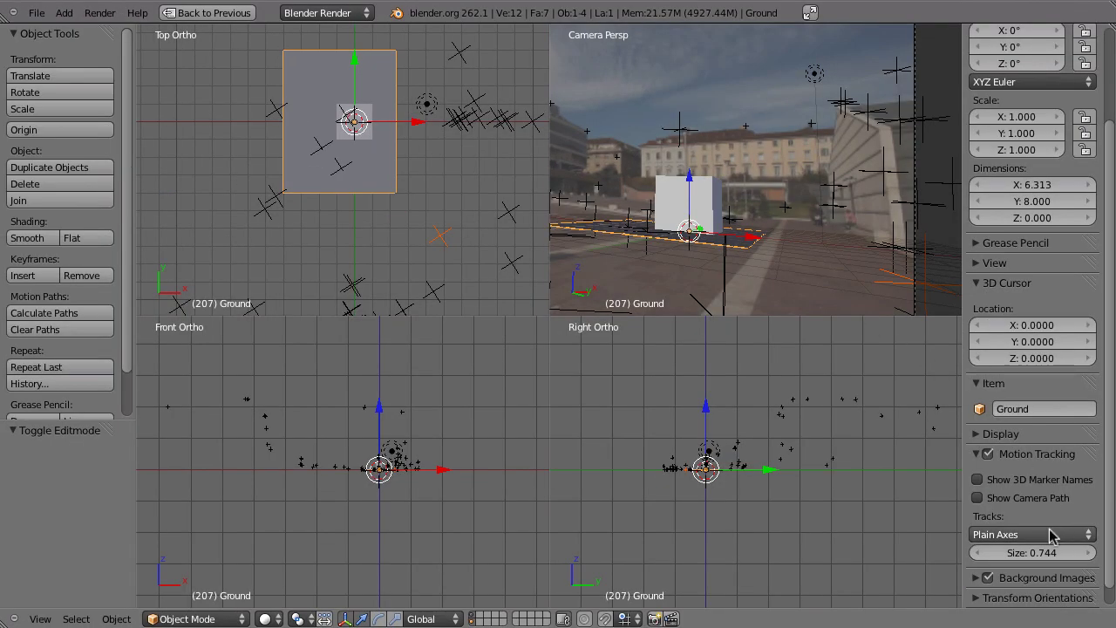
scroll(983, 61, "down", 1)
left_click(992, 242)
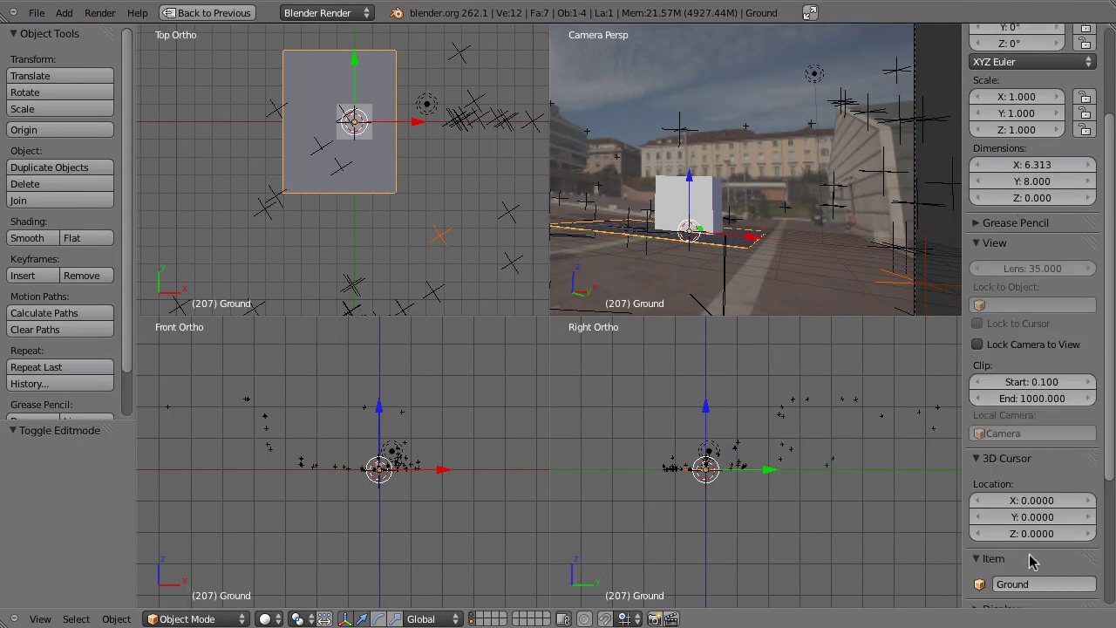
left_click(979, 458)
scroll(1012, 463, "down", 5)
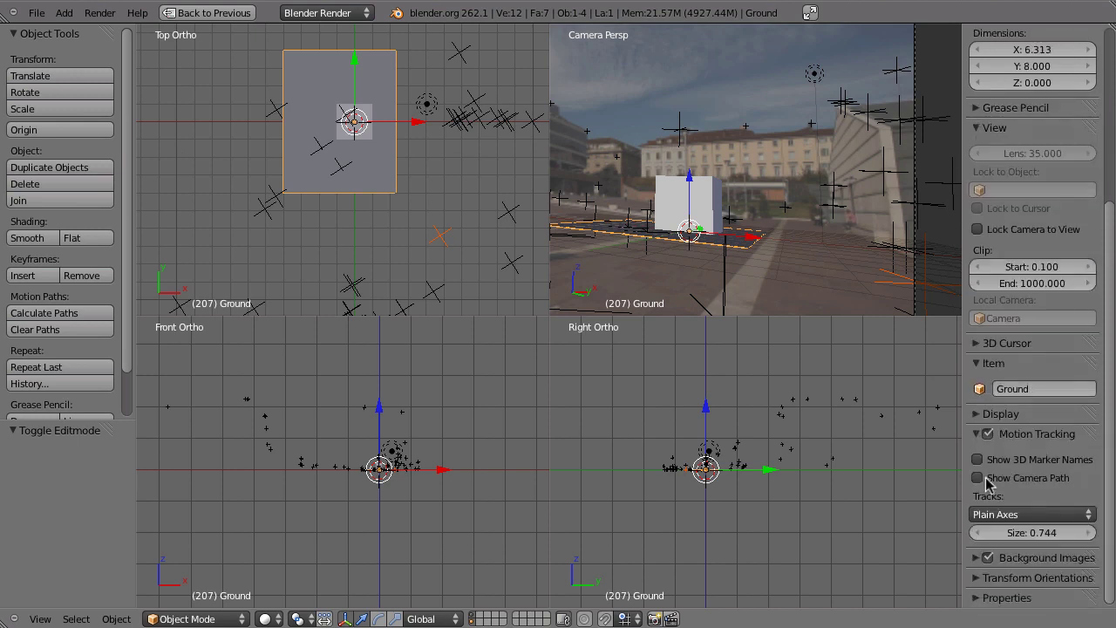
left_click(981, 561)
scroll(974, 318, "down", 10)
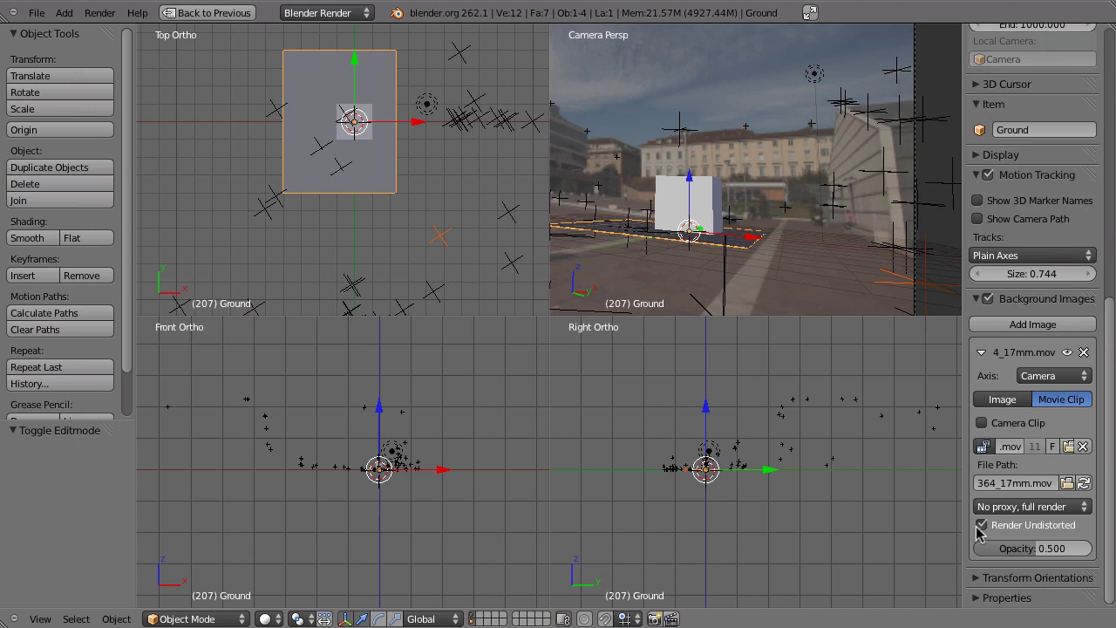
left_click(988, 525)
left_click(987, 526)
left_click(992, 528)
left_click(992, 527)
Adjust the Ground plane's +X edge along X to line it up with the light pavement stripe in the camera view.
middle_click_drag(783, 247, 775, 214, "shift")
key("Tab")
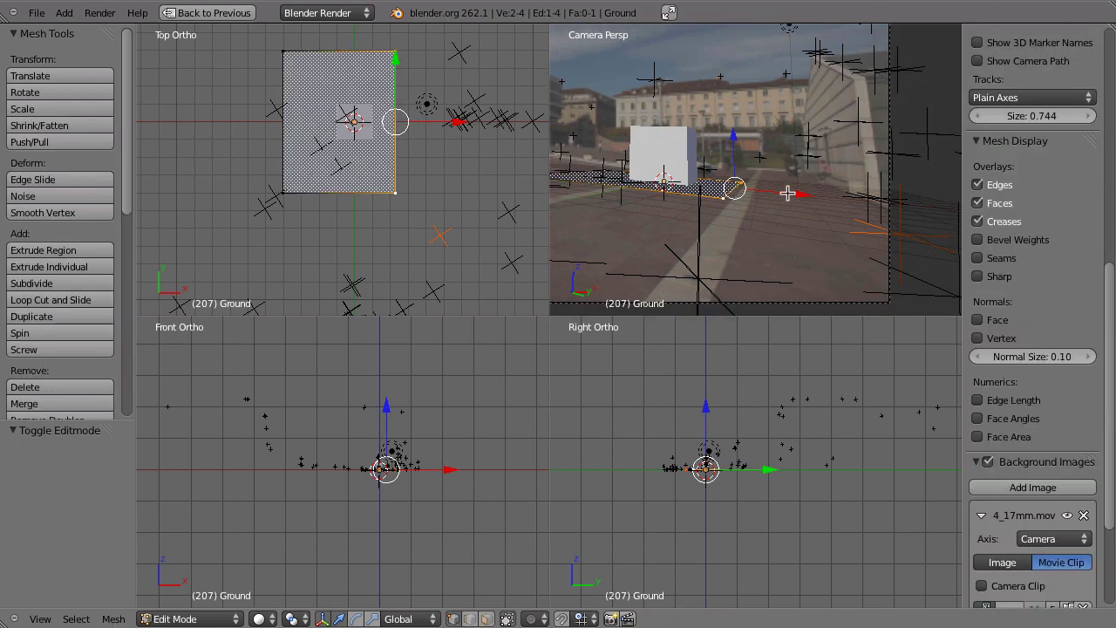
left_click_drag(795, 197, 800, 201, "shift")
right_click(802, 203)
key("g")
key("x")
left_click(848, 205)
key("Tab")
Scale the Ground plane by about 3.137 along Y and rotate it slightly to follow the pavement stripe.
key("Home")
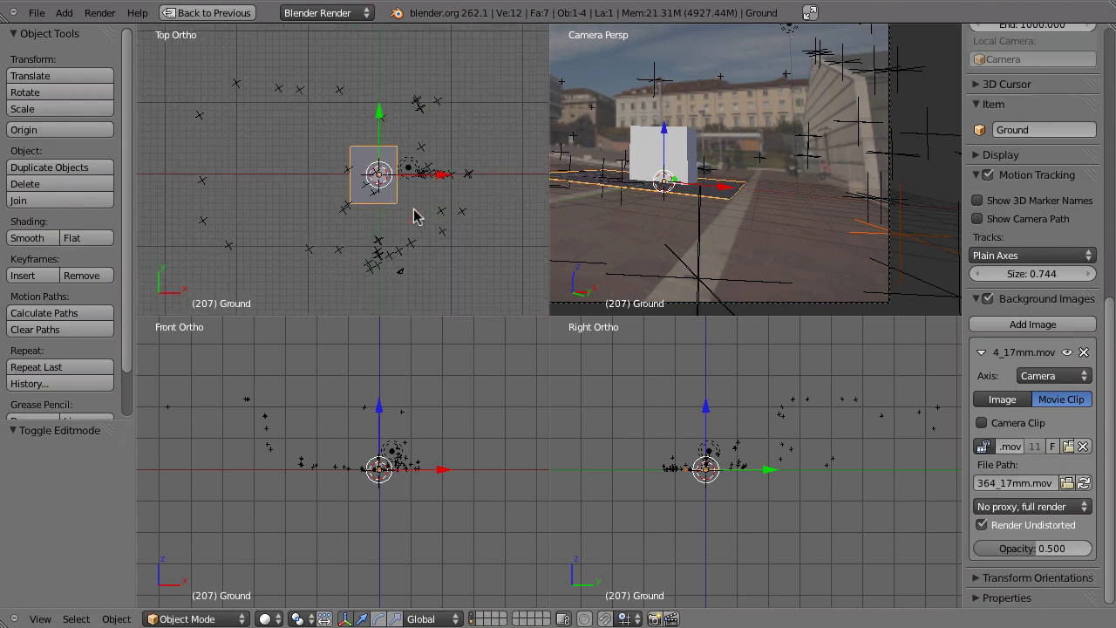
key("s")
key("y")
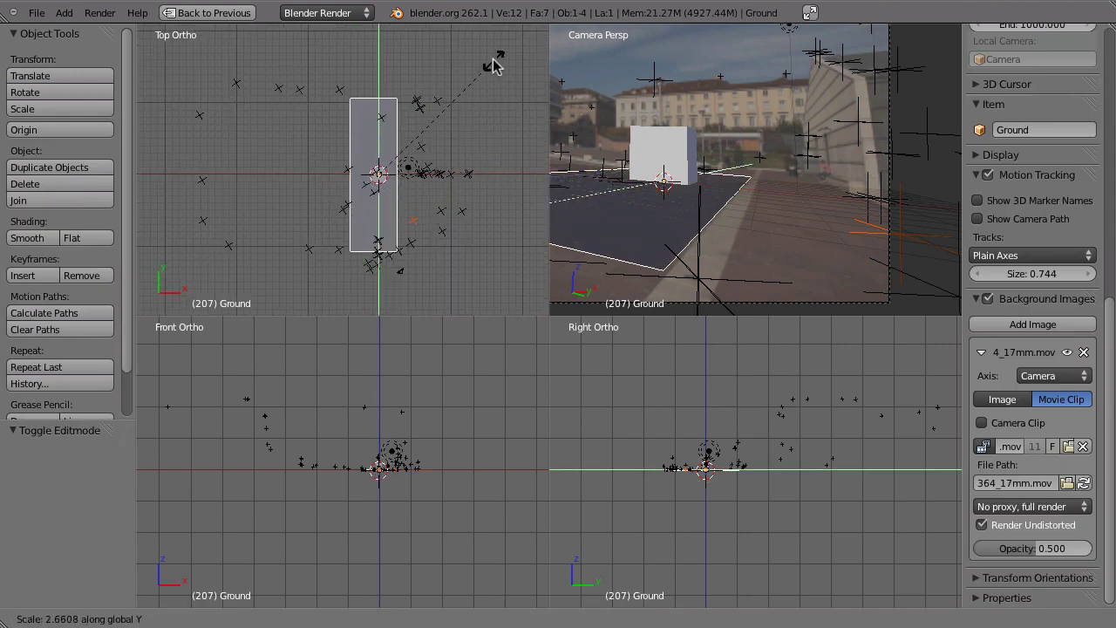
left_click(511, 42)
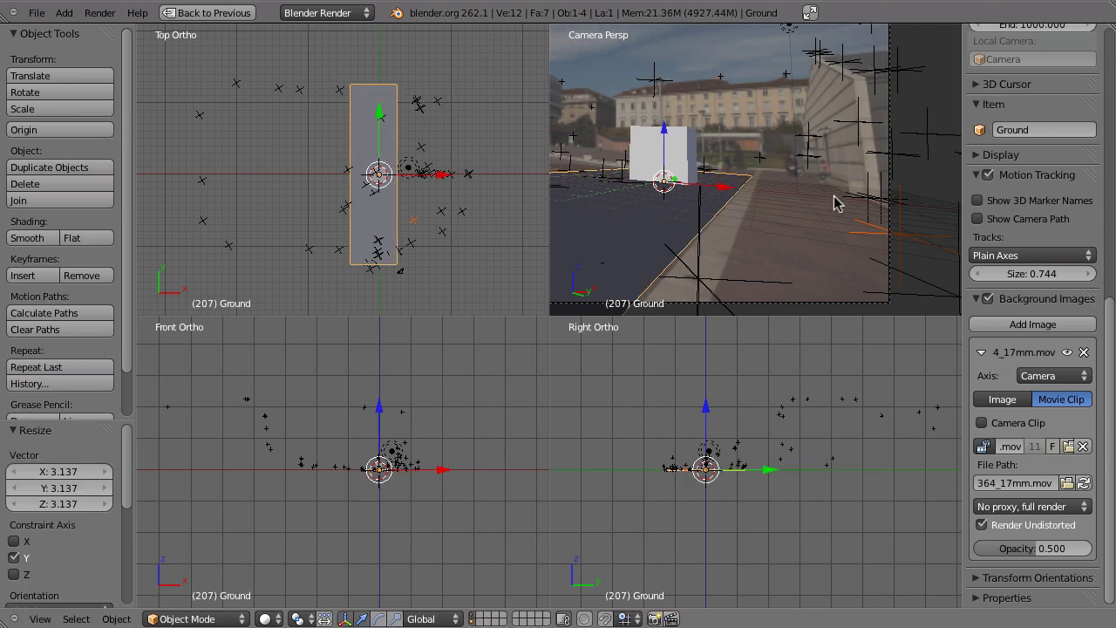
middle_click_drag(726, 207, 779, 152, "shift")
middle_click_drag(735, 203, 806, 263, "shift")
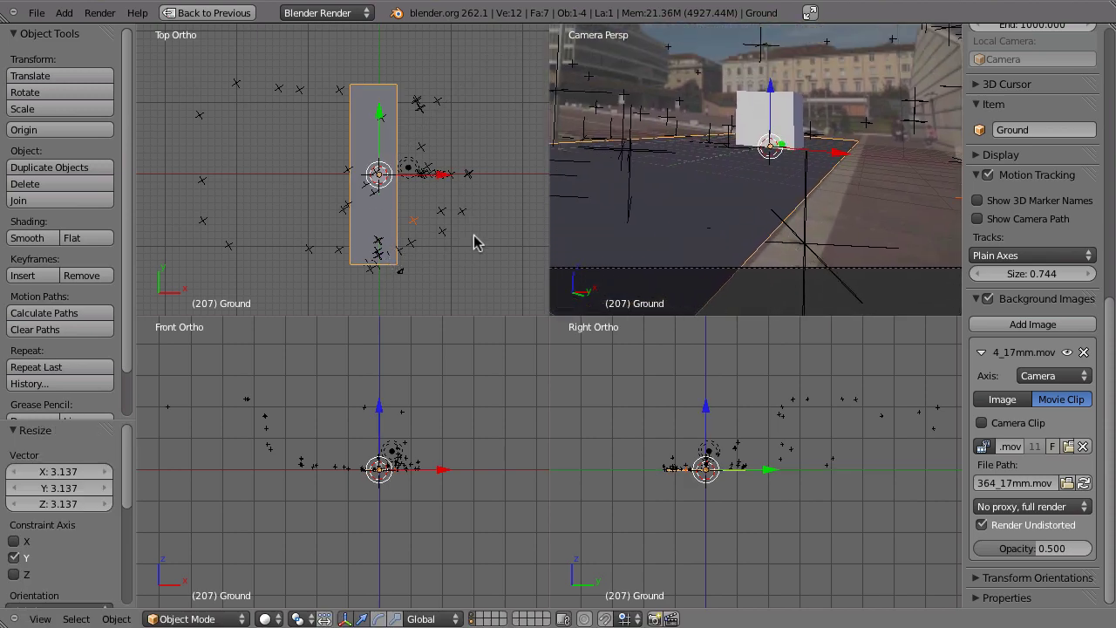
key("r")
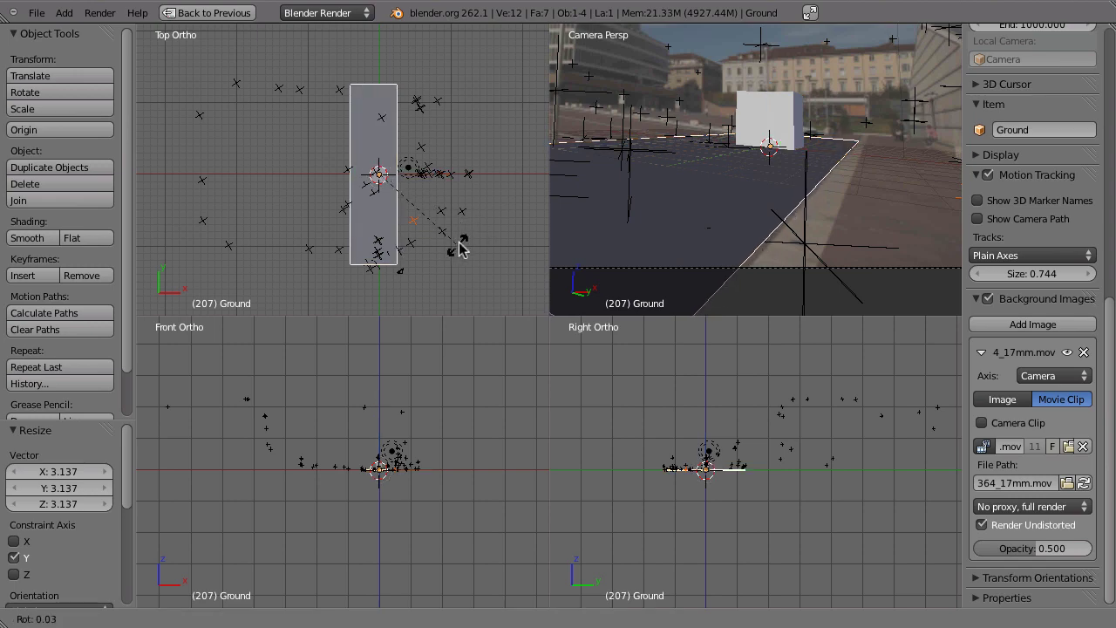
left_click(479, 238)
Extend the Ground plane's far end 11.456 units along Y and display the scene in wireframe.
key("Tab")
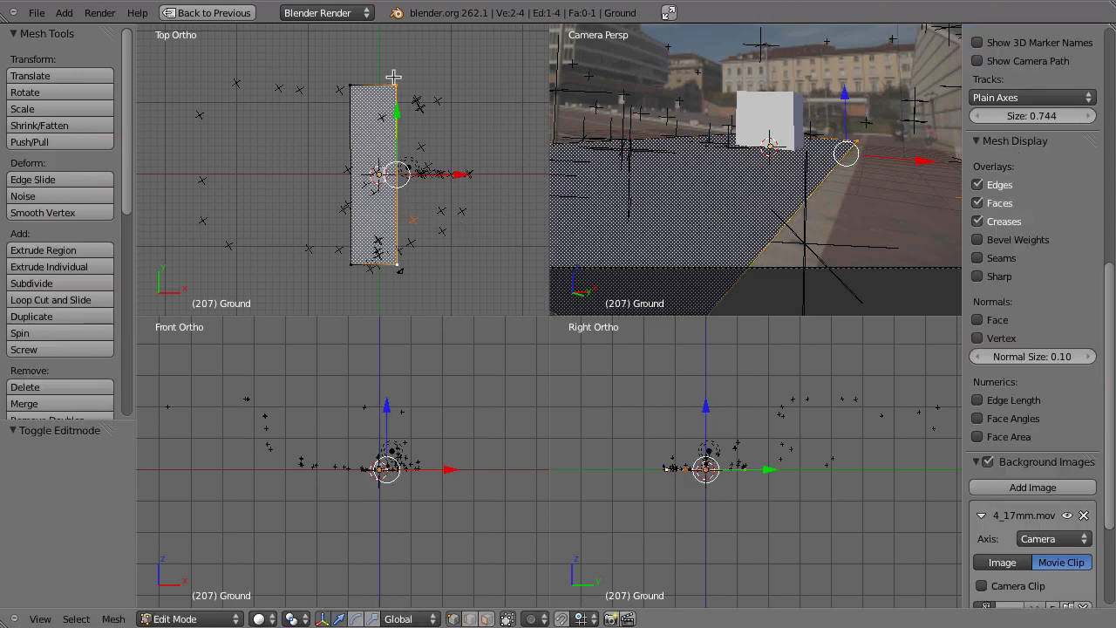
middle_click_drag(398, 77, 413, 129, "shift")
right_click(362, 138)
right_click(404, 137, "shift")
left_click_drag(391, 75, 394, 4)
middle_click_drag(724, 173, 813, 157, "shift")
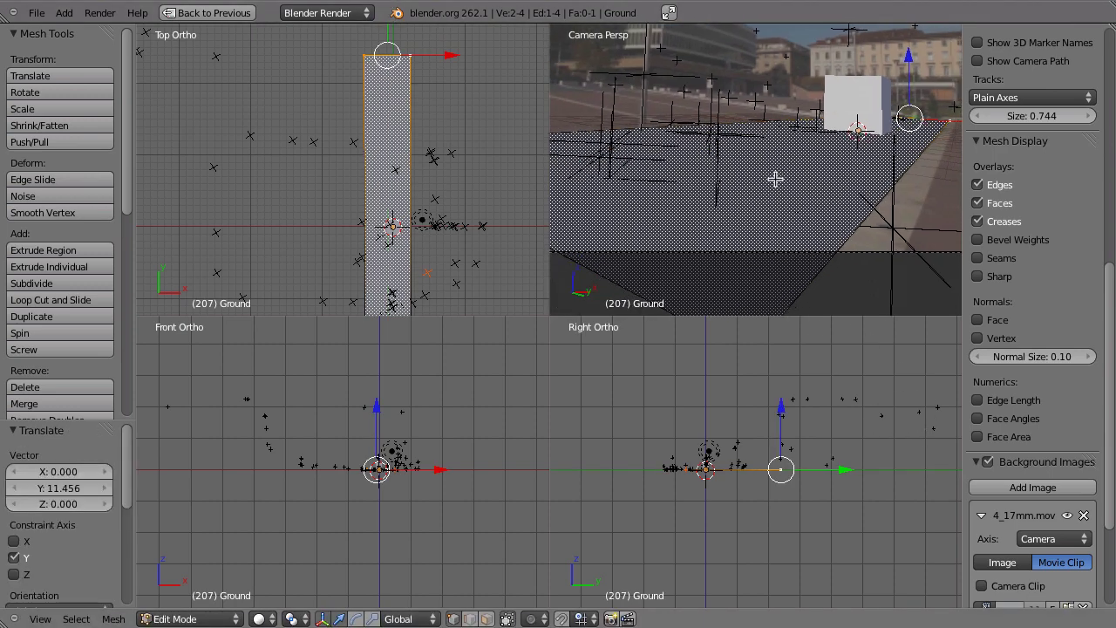
key("z")
middle_click_drag(672, 173, 710, 188, "shift")
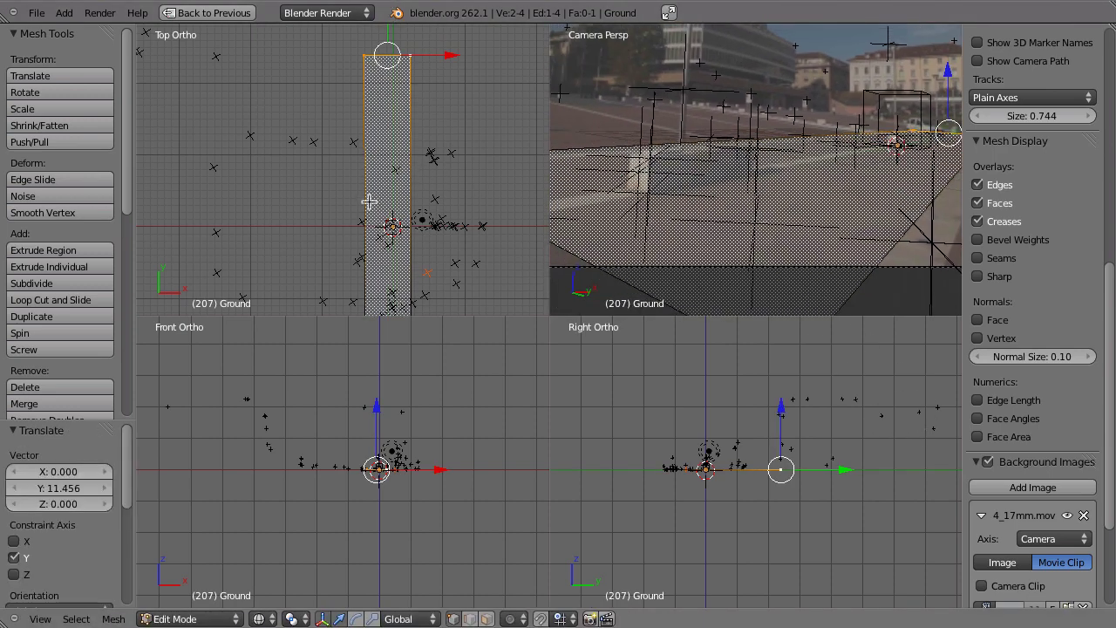
Move the Ground plane's -X edge 3.56 units along X to narrow it to a strip, then return to Object Mode.
middle_click_drag(375, 235, 352, 186, "shift")
key("Tab")
right_click(350, 205)
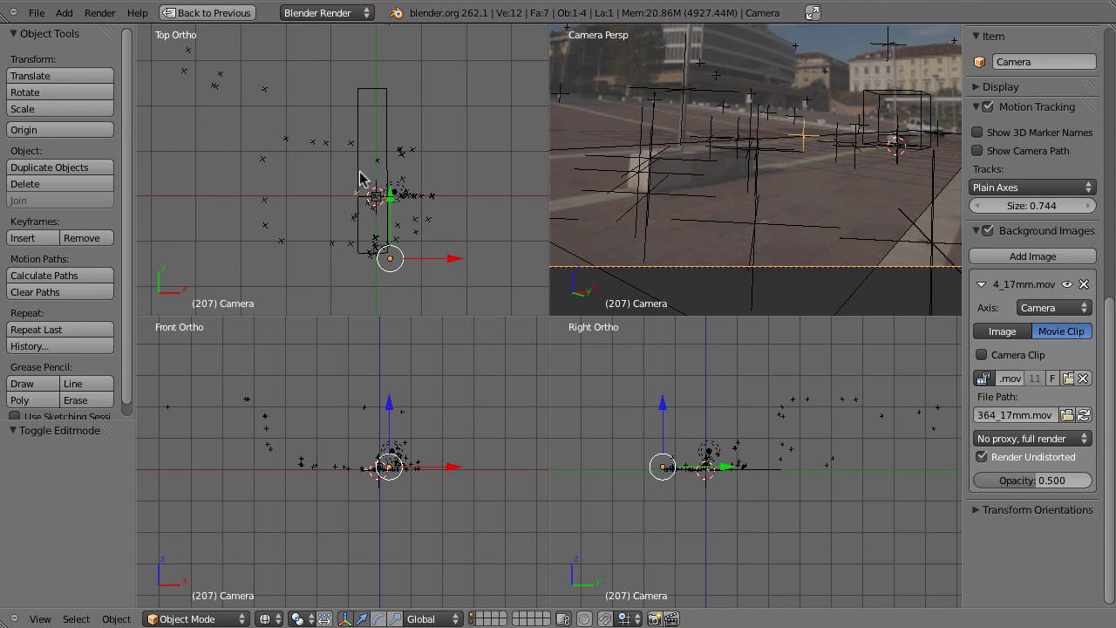
right_click(369, 175)
key("Tab")
key("g")
key("x")
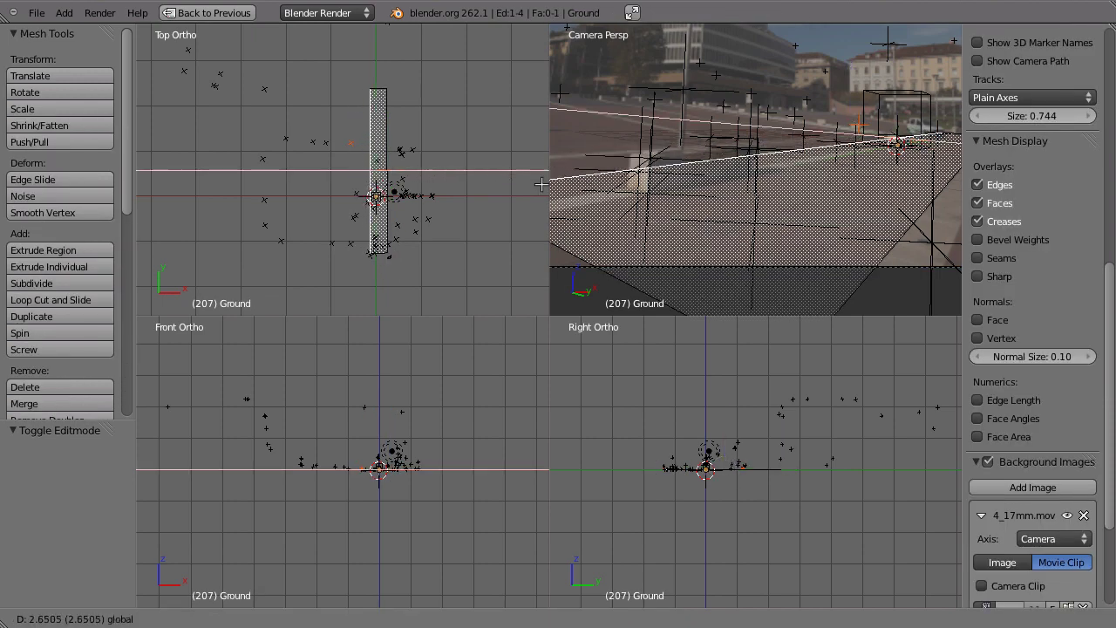
left_click(576, 185)
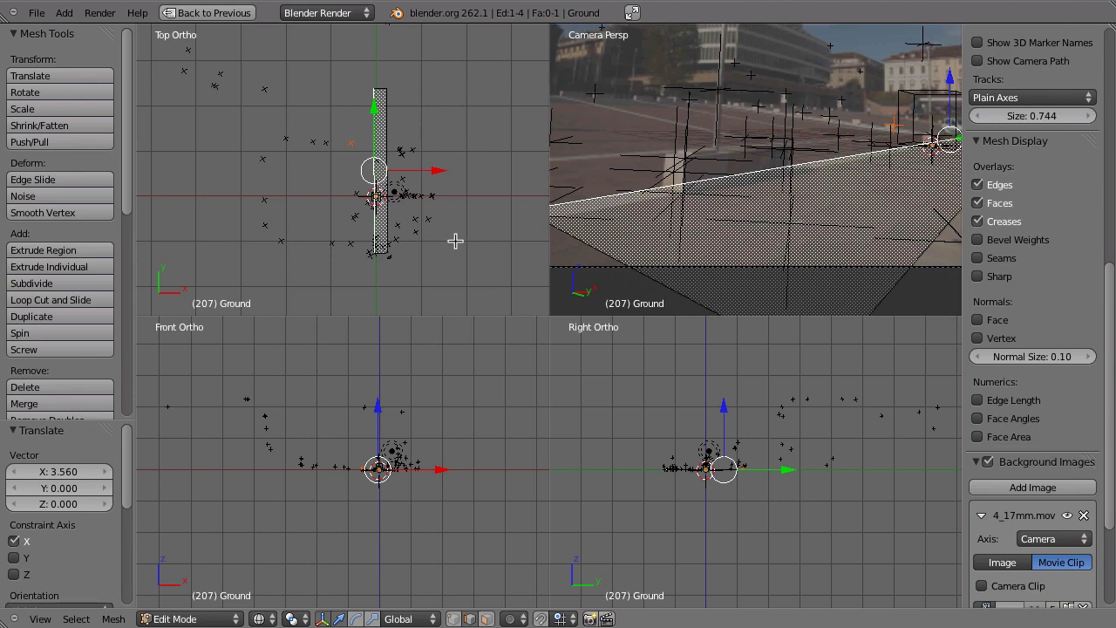
middle_click_drag(435, 218, 451, 251, "shift")
middle_click_drag(800, 149, 758, 158, "shift")
key("Tab")
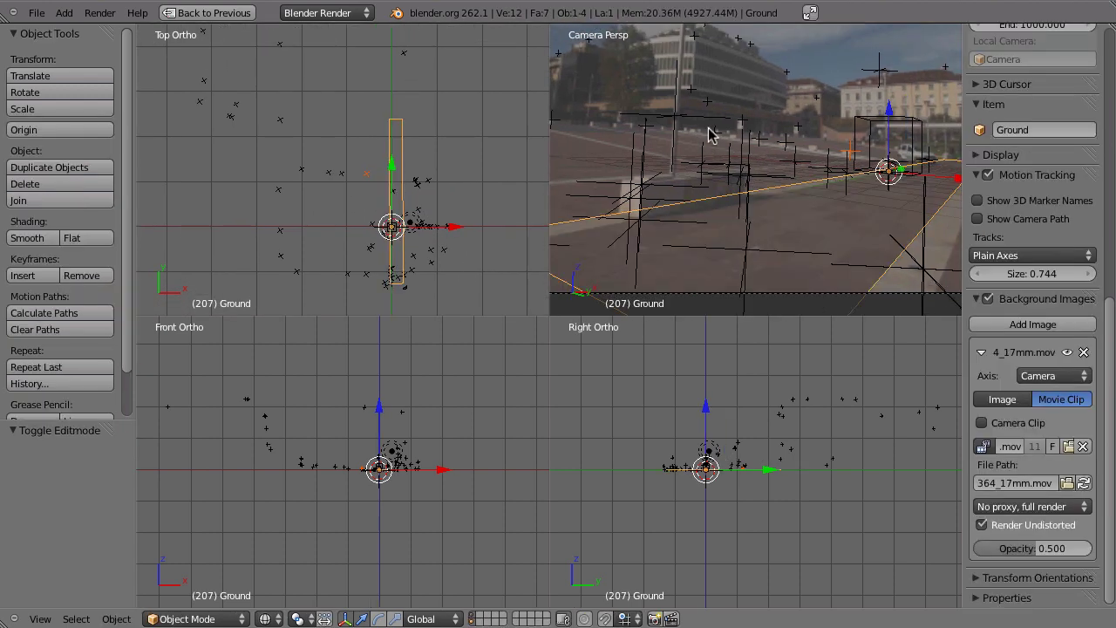
Select the four markers along the row of stone blocks in the camera view and locate them in the top view.
scroll(680, 219, "up", 3)
right_click(753, 152)
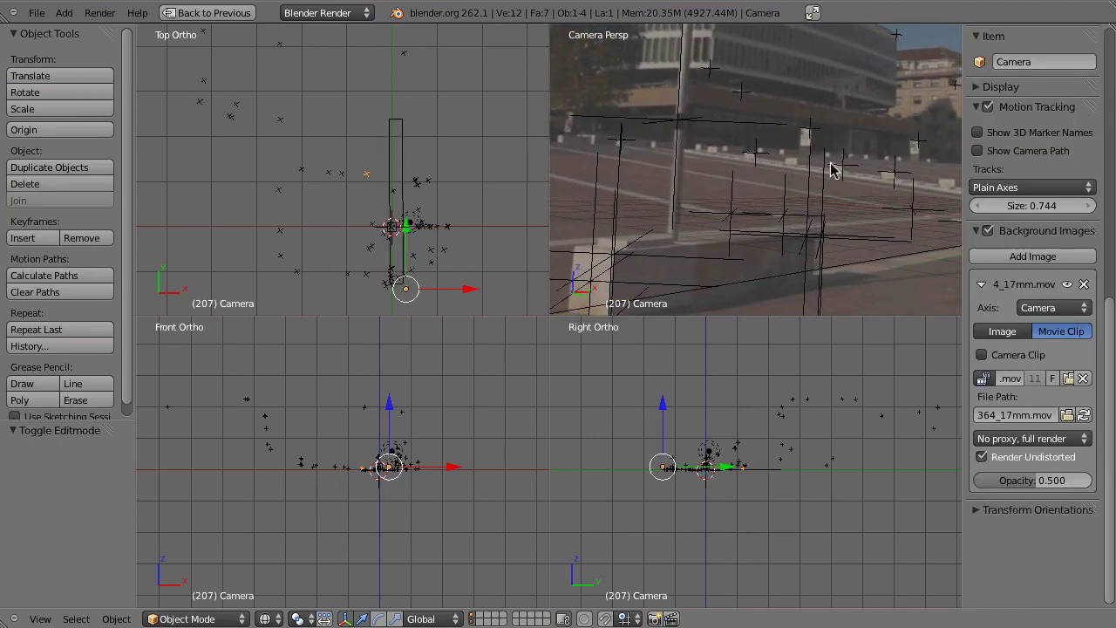
middle_click_drag(856, 153, 764, 160, "shift")
scroll(738, 217, "up", 3)
middle_click_drag(740, 225, 842, 218, "shift")
middle_click_drag(773, 155, 685, 129, "shift")
right_click(758, 130, "shift")
right_click(830, 145, "shift")
middle_click_drag(939, 157, 821, 140, "shift")
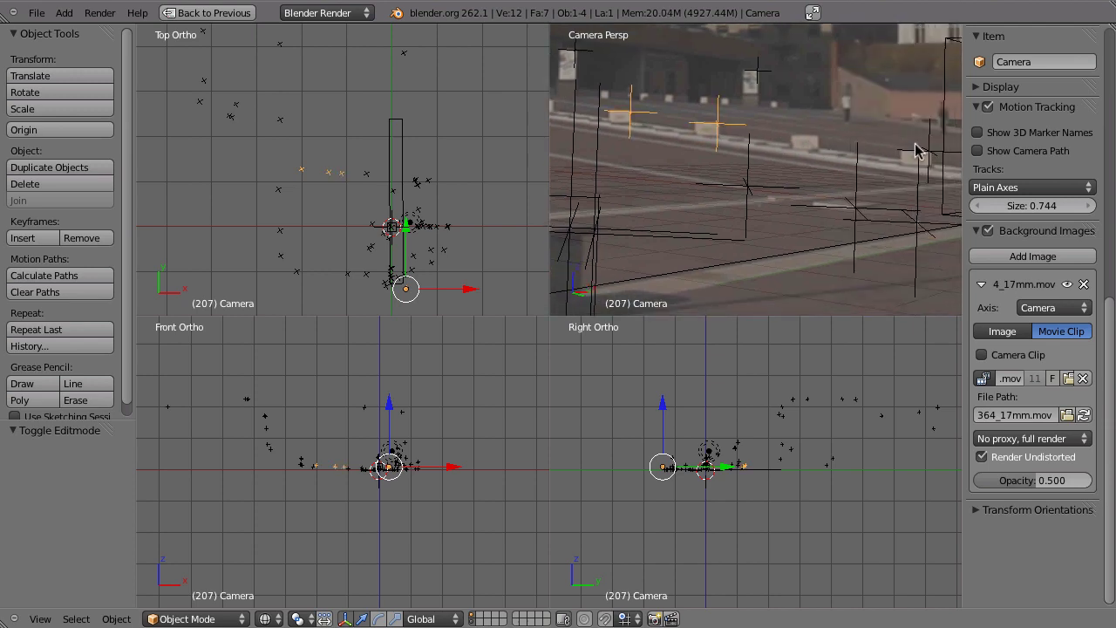
scroll(341, 232, "up", 1)
middle_click_drag(887, 169, 822, 209, "shift")
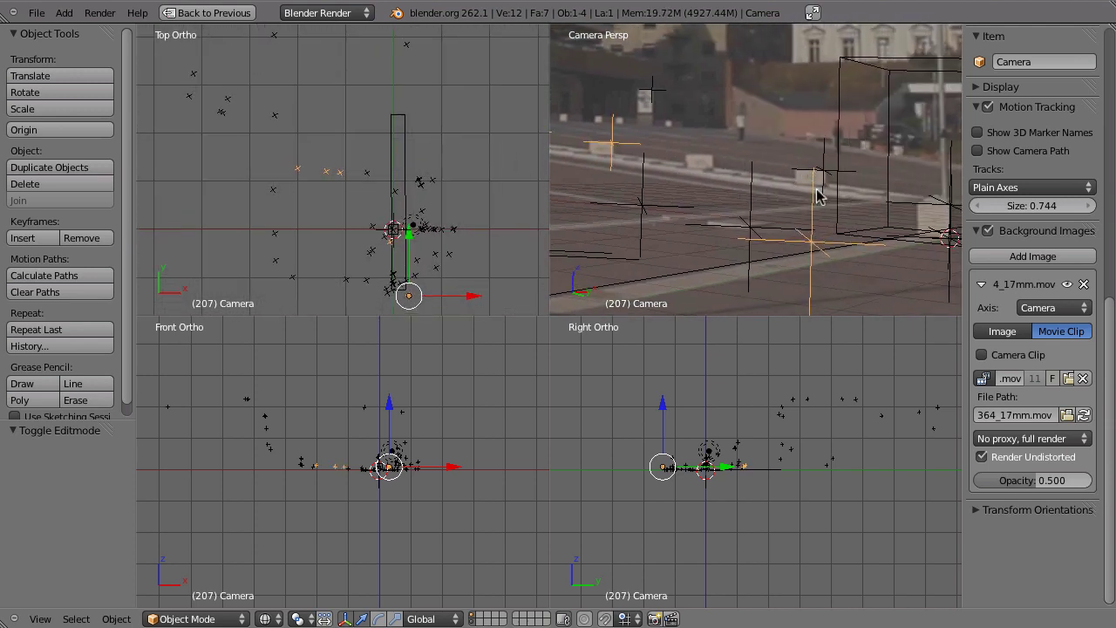
right_click(821, 171, "shift")
scroll(350, 196, "up", 4)
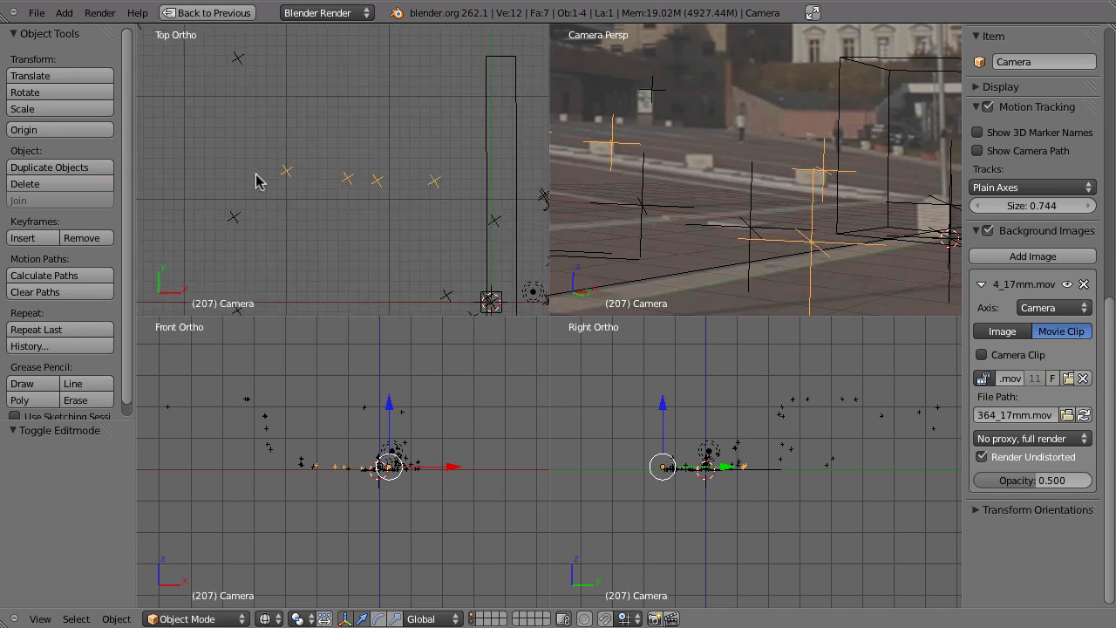
Examine how the marker row and the Ground strip line up with the plaza's paving and stone blocks in the camera view.
middle_click_drag(813, 200, 604, 200, "shift")
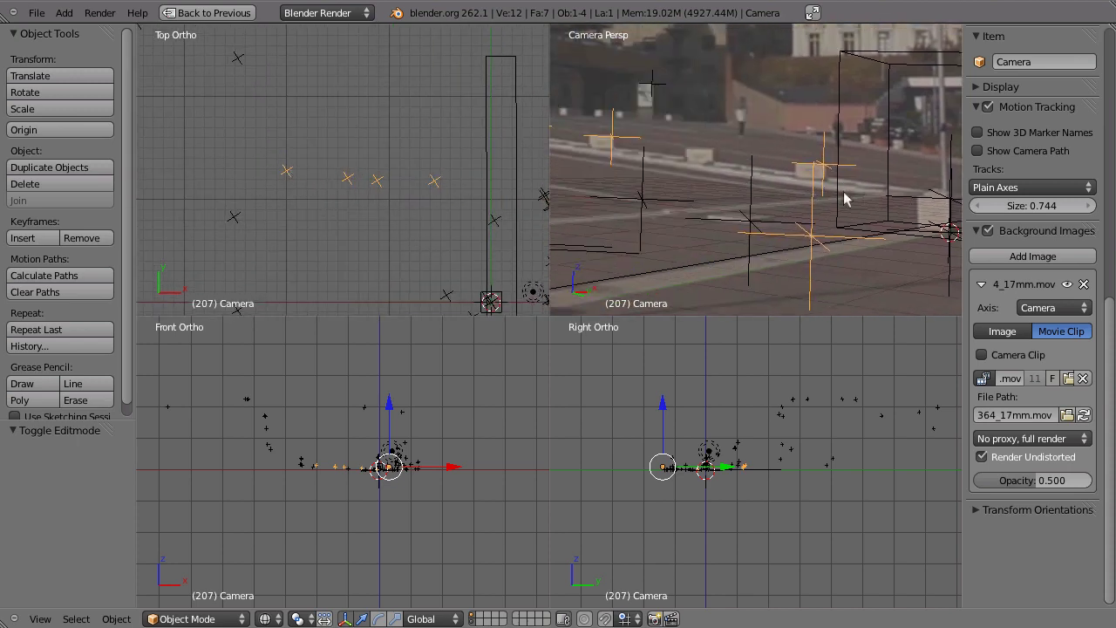
middle_click_drag(855, 200, 942, 198, "shift")
middle_click_drag(733, 205, 569, 163, "shift")
scroll(765, 159, "down", 1)
middle_click_drag(621, 202, 735, 201, "shift")
scroll(735, 202, "down", 1)
middle_click_drag(673, 182, 743, 209, "shift")
scroll(785, 229, "down", 1)
middle_click_drag(806, 243, 634, 203, "shift")
scroll(785, 169, "up", 2)
right_click(781, 139)
key("Tab")
key("Tab")
Add a plane just below the row of stone-block markers in the top view and scale it by 3.655.
scroll(439, 224, "down", 3)
middle_click_drag(372, 215, 395, 167, "shift")
left_click(385, 164)
key("shift+a")
mouse_move(375, 166)
left_click(412, 166)
key("s")
left_click(503, 247)
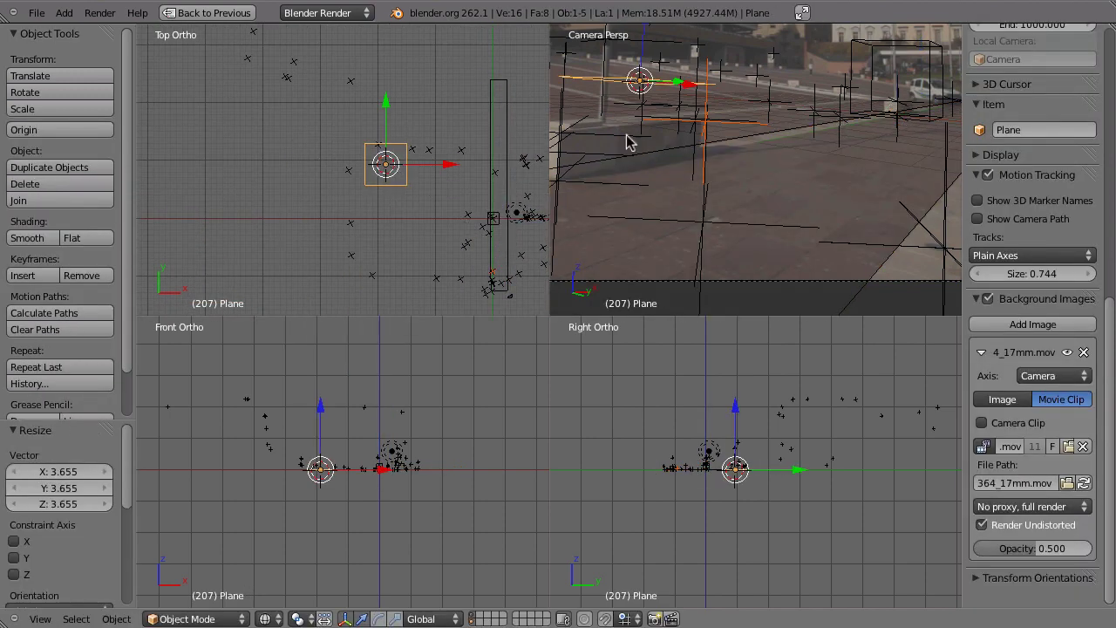
Move the new plane just below the stone-block markers and widen it along X to the Ground strip, shifting its -X edge -3.268 units.
key("g")
left_click(436, 187)
key("Tab")
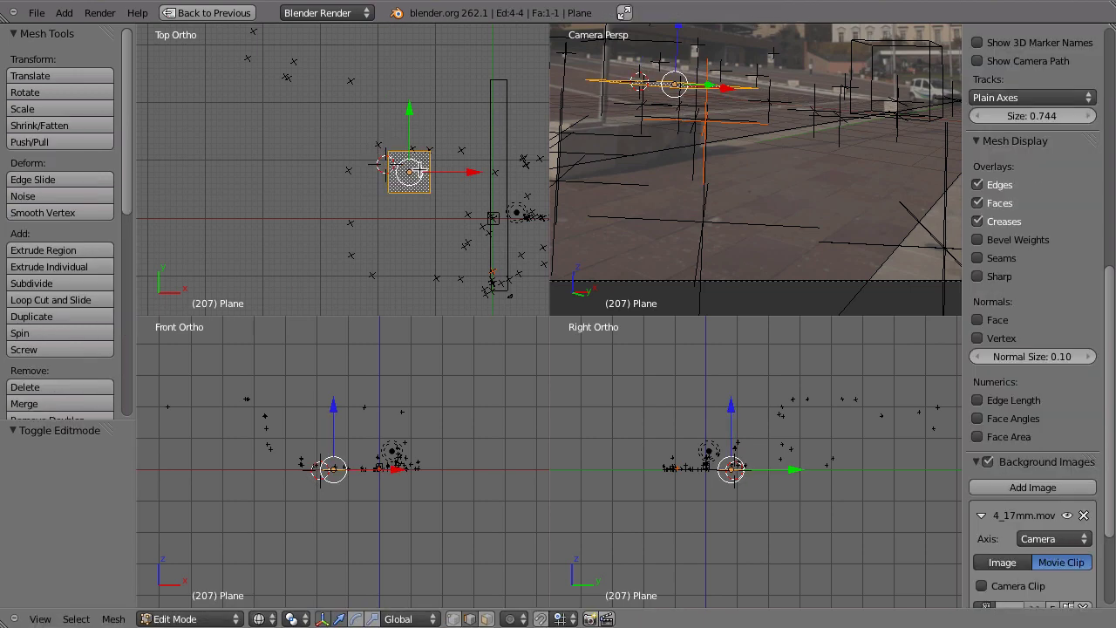
left_click_drag(490, 172, 550, 173)
right_click(391, 179)
left_click_drag(455, 174, 433, 178)
middle_click_drag(430, 178, 340, 276, "ctrl")
scroll(341, 276, "down", 5)
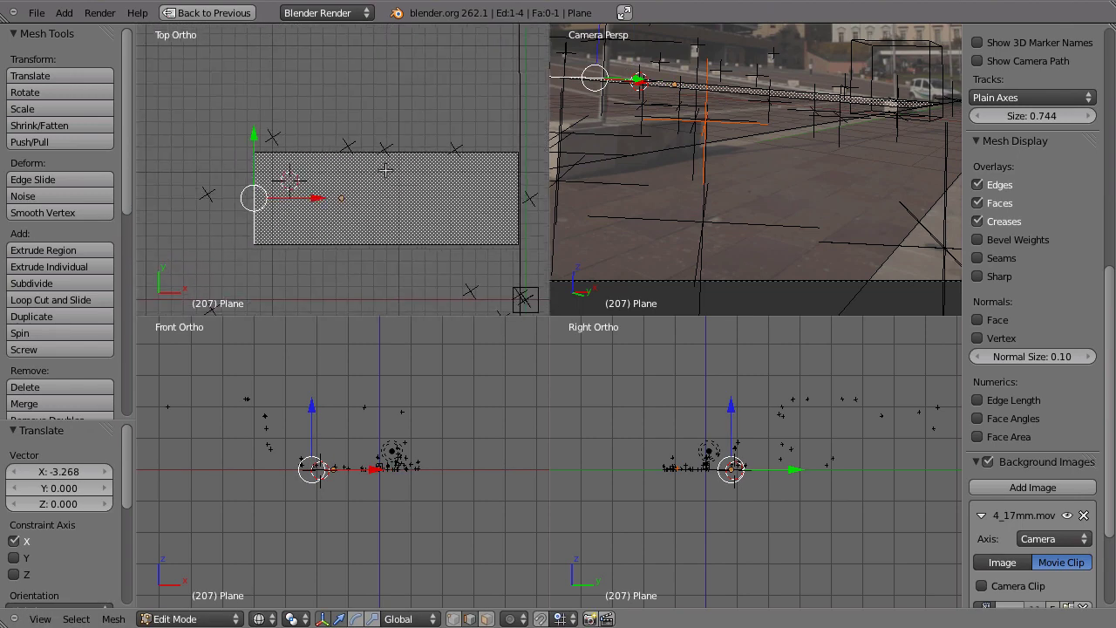
middle_click_drag(342, 180, 371, 153, "ctrl")
Examine how the widened plane lines up with the stone-block markers and paving in the camera, top and front views.
key("Tab")
scroll(394, 176, "down", 1)
key("Tab")
scroll(380, 485, "up", 7)
key("Tab")
middle_click_drag(748, 145, 847, 184, "shift")
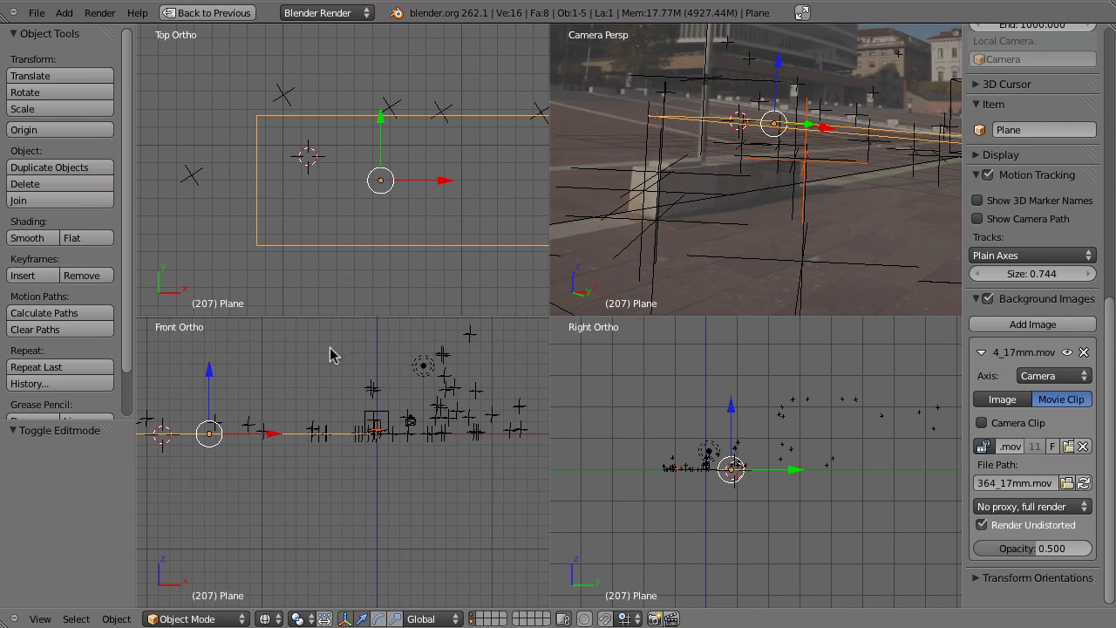
middle_click_drag(321, 387, 324, 447, "ctrl")
middle_click_drag(920, 178, 766, 185, "shift")
middle_click_drag(800, 205, 748, 206, "shift")
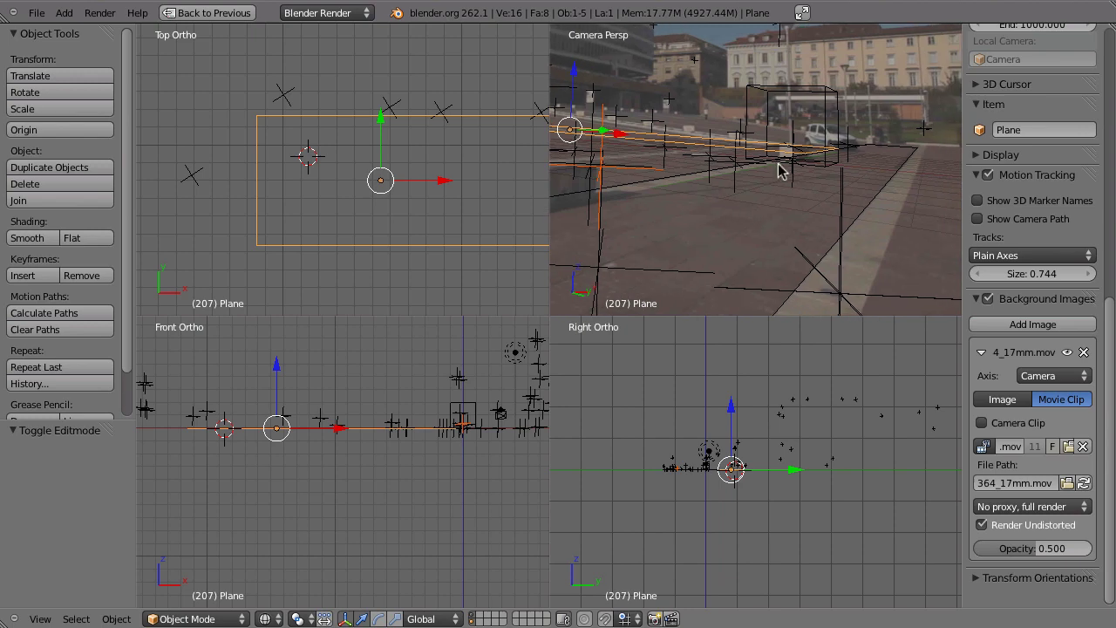
middle_click_drag(656, 212, 728, 207, "shift")
right_click(501, 414)
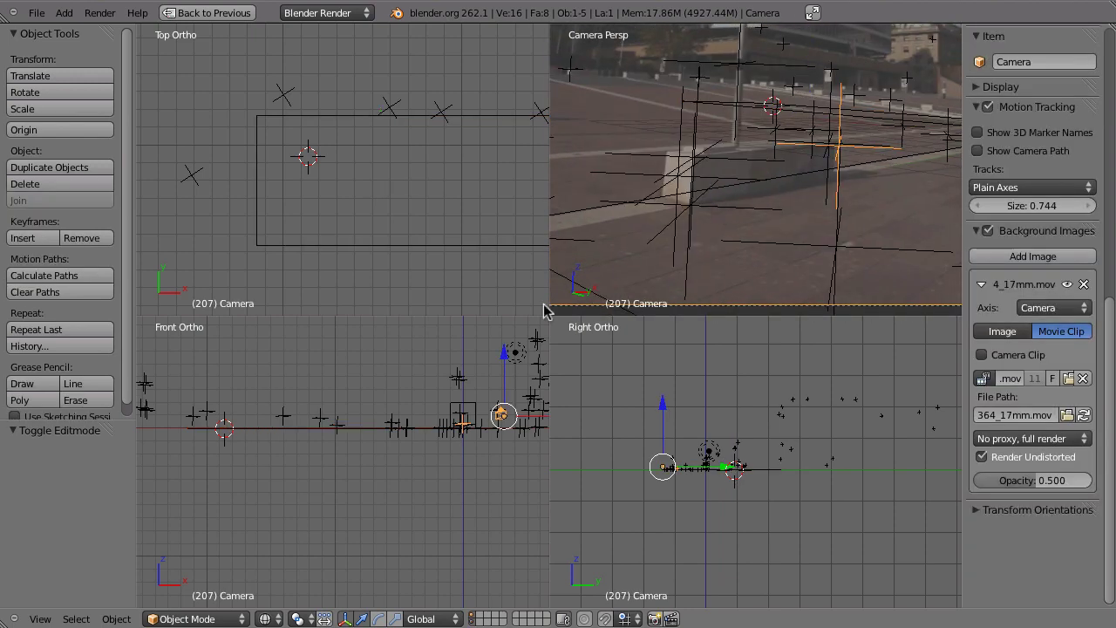
middle_click_drag(524, 558, 457, 561, "shift")
middle_click_drag(457, 560, 431, 463, "ctrl")
middle_click_drag(431, 463, 421, 462, "shift")
scroll(392, 451, "down", 3)
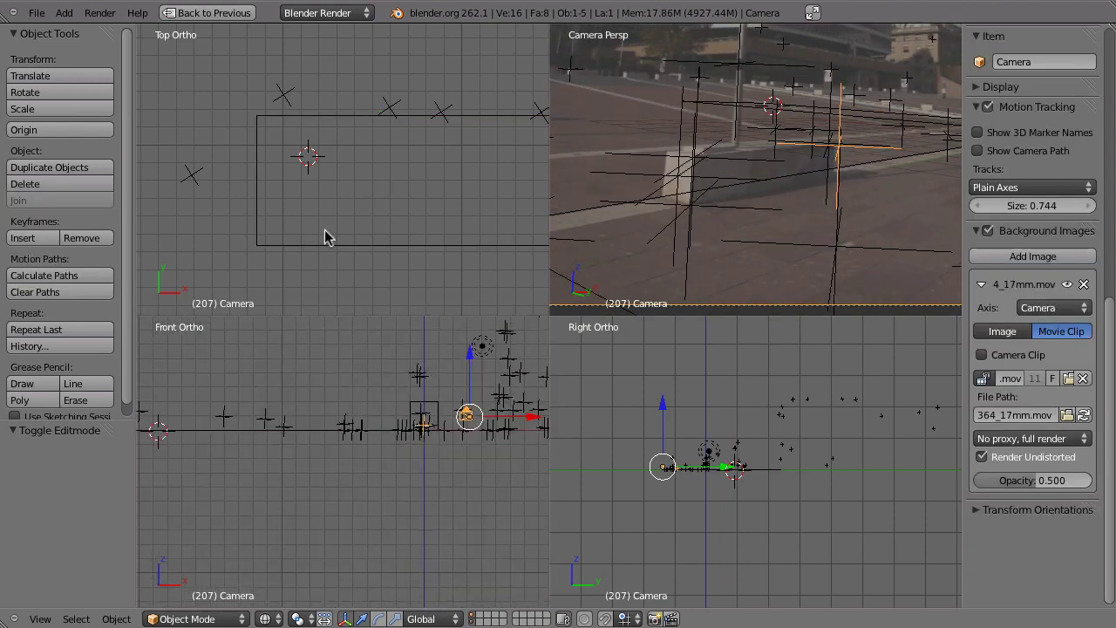
Select the wide plane's edge along the Ground strip in Edit Mode and snap the 3D cursor to it.
right_click(348, 246)
key("Tab")
scroll(364, 237, "down", 2)
middle_click_drag(398, 189, 292, 215, "shift")
key("Tab")
key("Tab")
right_click(433, 179)
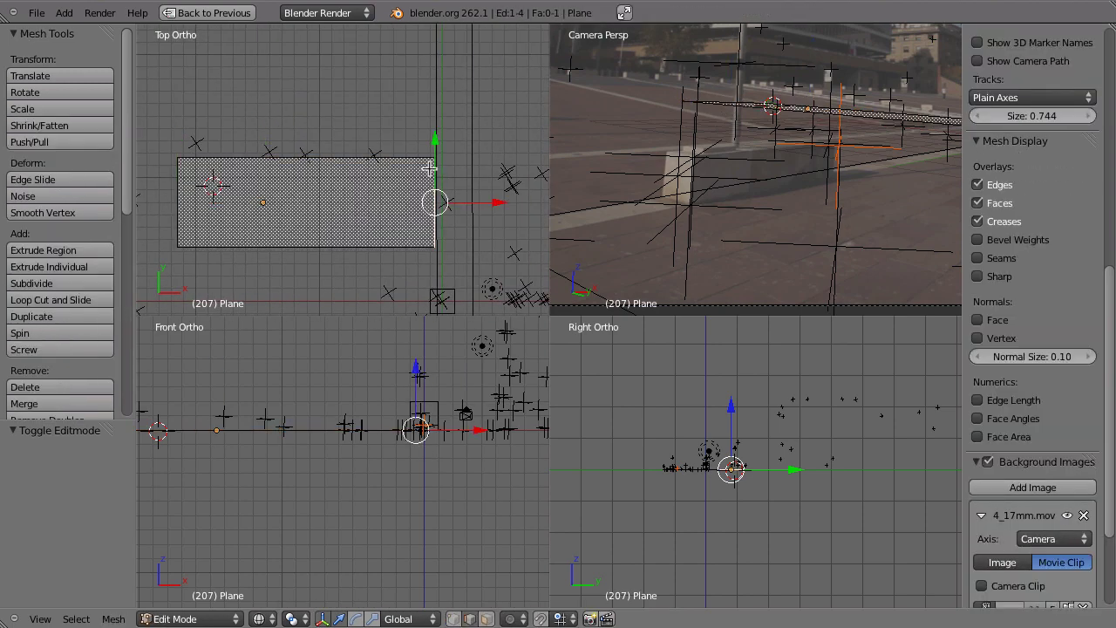
key("shift+s")
left_click(427, 210)
Return to Object Mode and set the plane's origin to the 3D cursor.
key("Tab")
left_click(73, 130)
left_click(74, 131)
left_click(115, 167)
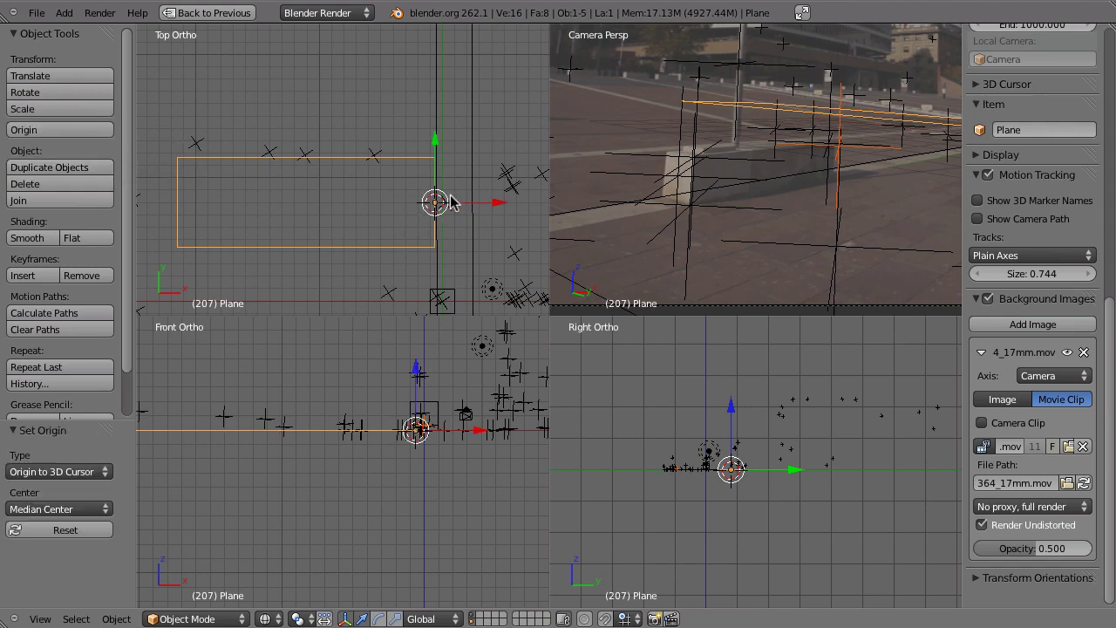
Move the plane 0.265 units along X and rotate it 3.384° about the global Y axis to match the plaza's slope.
scroll(436, 206, "up", 3)
left_click_drag(499, 195, 558, 191, "shift")
middle_click_drag(831, 132, 743, 155, "shift")
key("r")
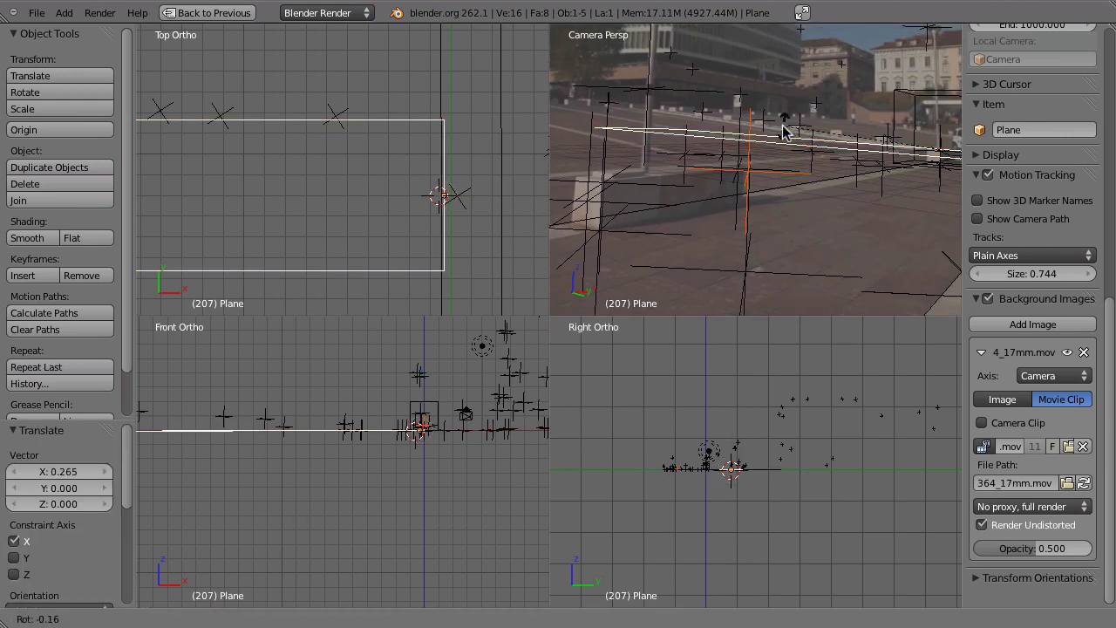
key("y")
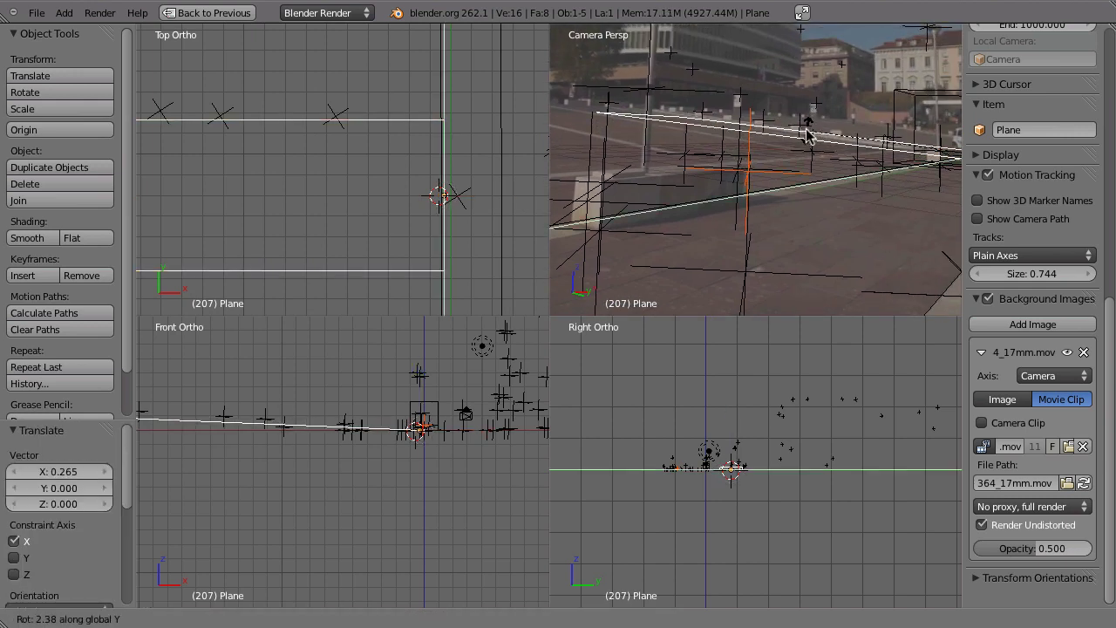
left_click(930, 117)
Shift the sloped plane 0.244 units along Y and rotate it slightly more about global Y to follow the stone-block row.
middle_click_drag(877, 141, 833, 177, "shift")
scroll(835, 174, "up", 2)
middle_click_drag(864, 121, 816, 126, "shift")
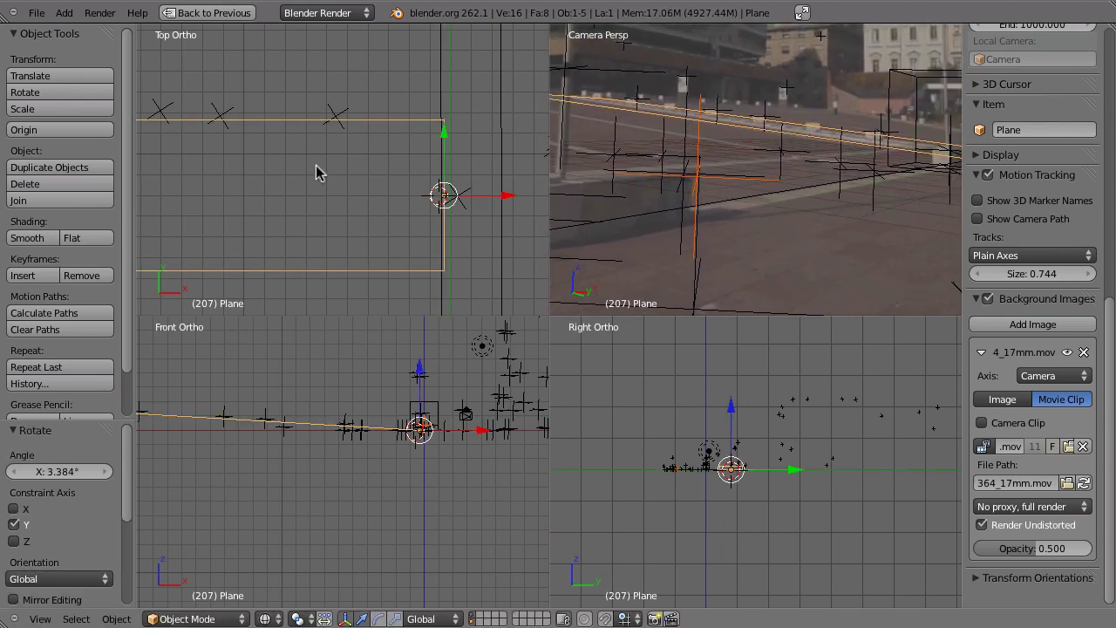
left_click_drag(444, 148, 458, 69)
middle_click_drag(865, 123, 877, 188, "shift")
scroll(777, 143, "up", 2)
middle_click_drag(681, 166, 813, 166, "shift")
key("r")
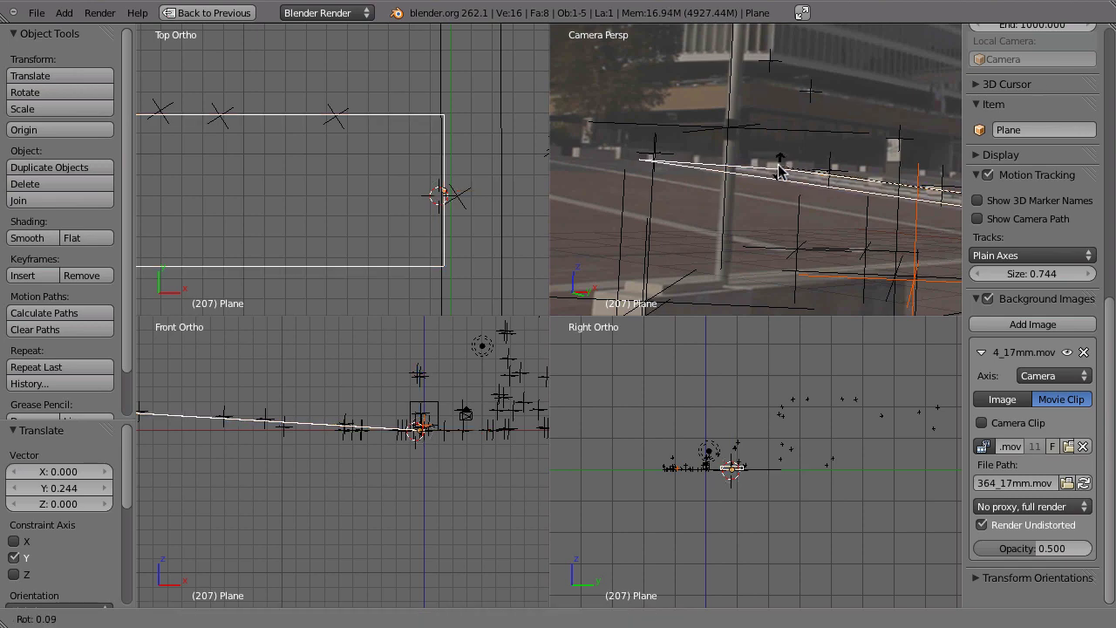
key("y")
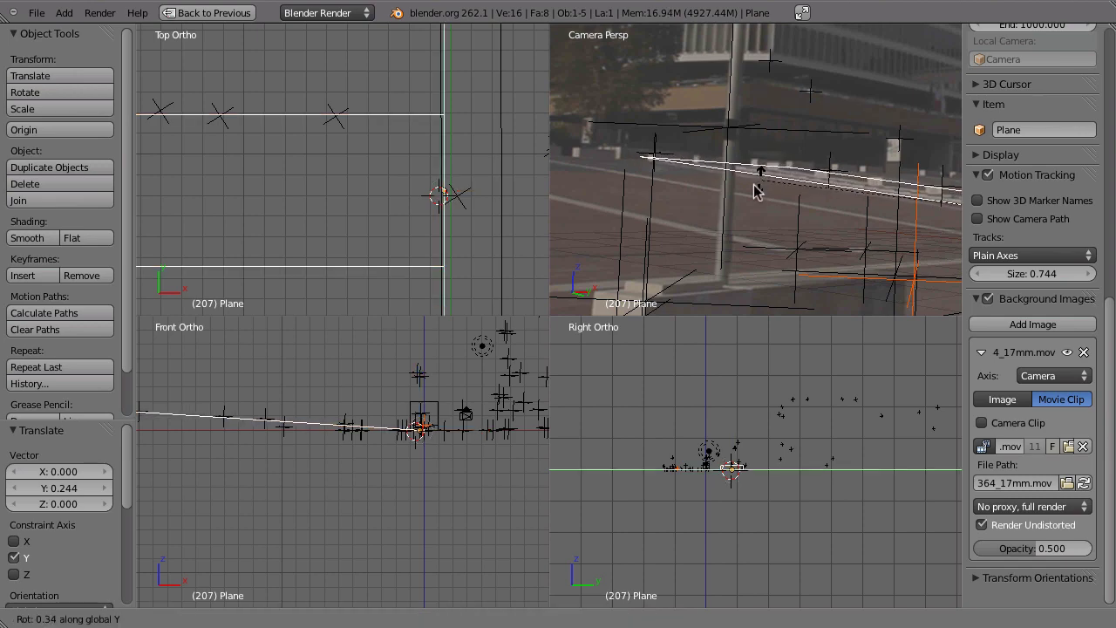
left_click(752, 185)
Extrude the sloped plane's -Y edge by -11.238 units along Y, then return to Object Mode.
middle_click_drag(756, 183, 721, 152, "shift")
scroll(398, 175, "down", 5)
key("Tab")
key("e")
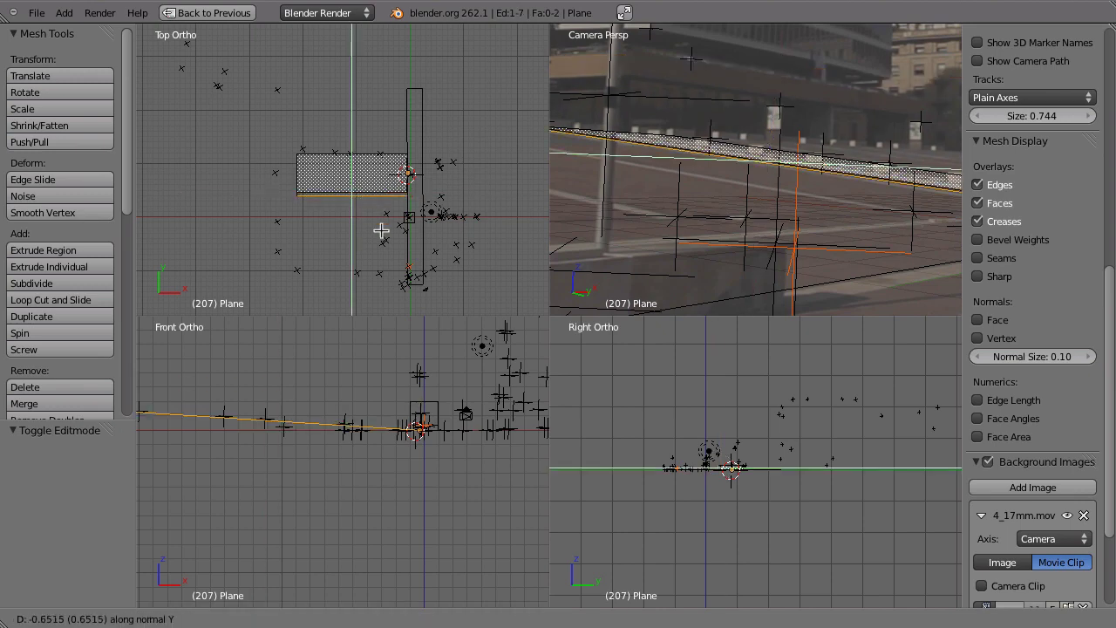
left_click(370, 260)
middle_click_drag(660, 207, 942, 192, "shift")
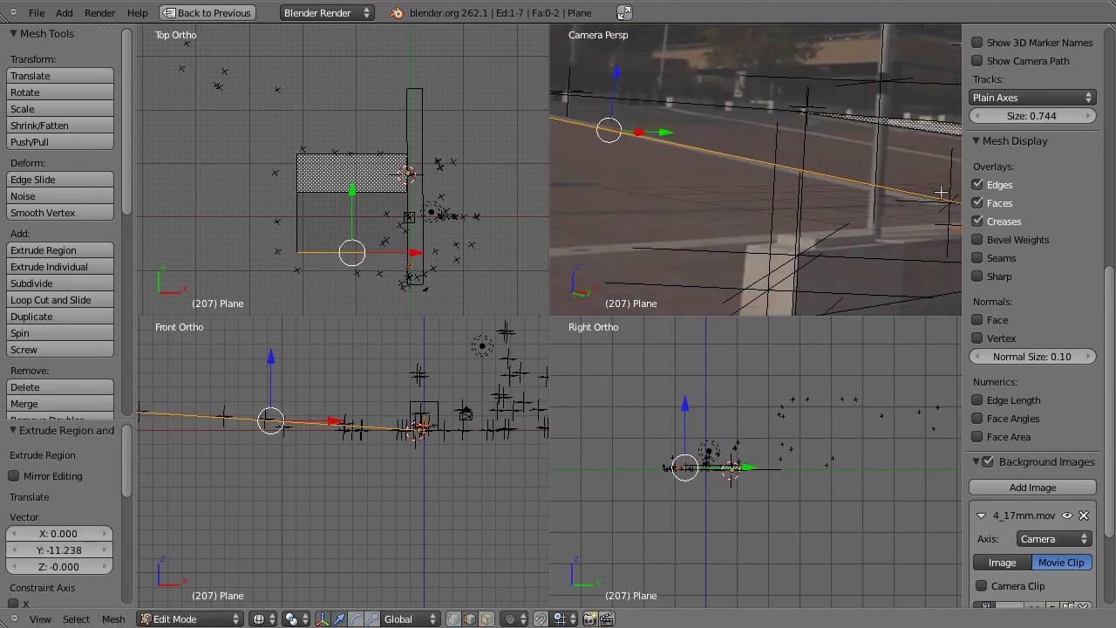
middle_click_drag(710, 205, 815, 215, "shift")
mouse_move(674, 185)
middle_mouse_down("shift")
mouse_move(805, 225)
mouse_move(685, 172)
mouse_move(621, 172)
mouse_move(923, 239)
mouse_move(926, 231)
middle_mouse_up("shift")
key("Tab")
Compare the extended sloped plane in the camera view with the plaza surface in the tracked footage.
key("ctrl+Up")
middle_click_drag(711, 290, 337, 237, "shift")
middle_click_drag(633, 284, 382, 266, "shift")
scroll(753, 299, "down", 3)
middle_click_drag(756, 299, 545, 319, "shift")
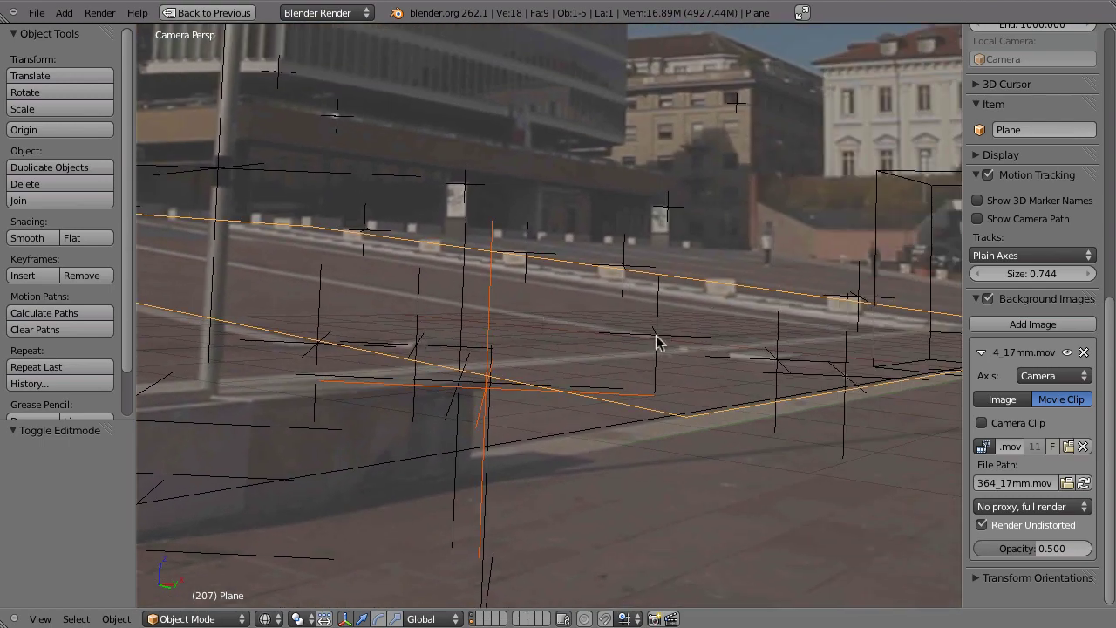
scroll(667, 340, "down", 4)
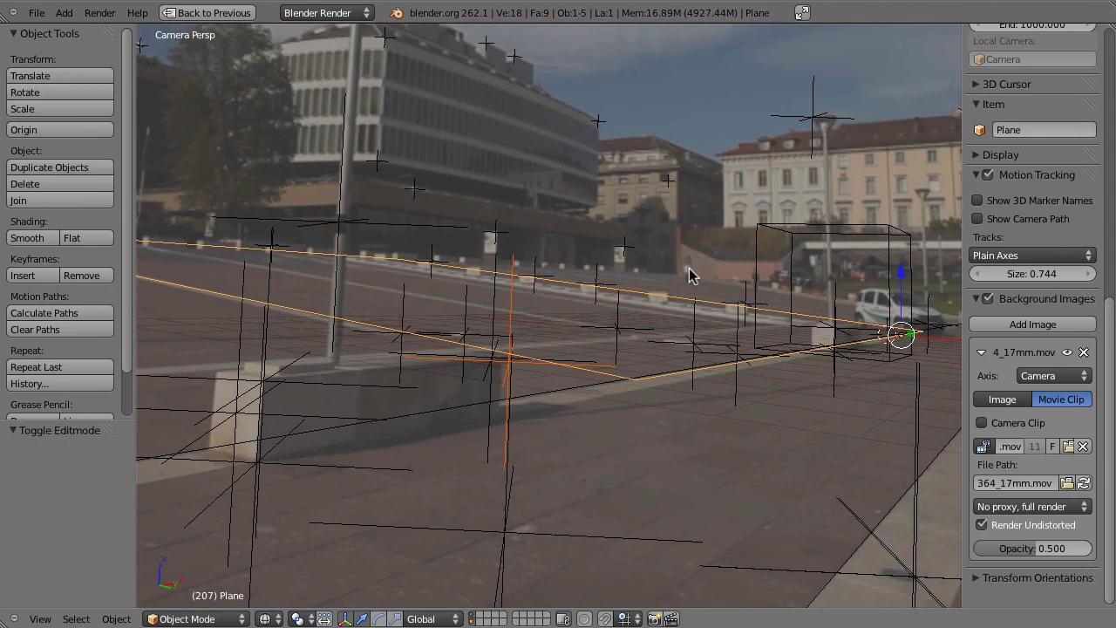
key("ctrl+Up")
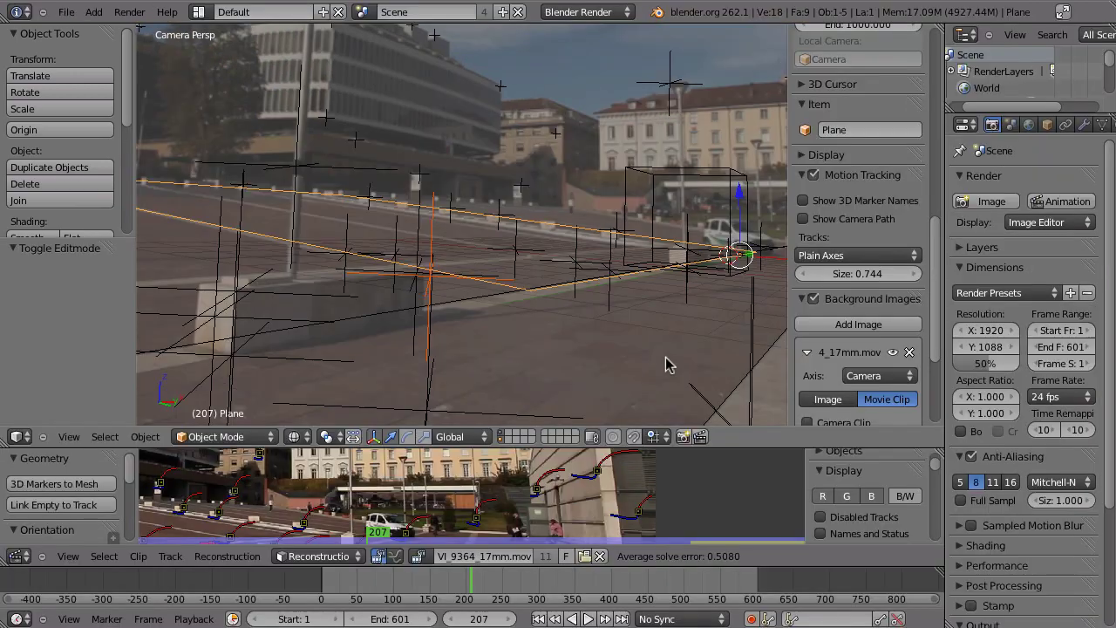
key("ctrl+Up")
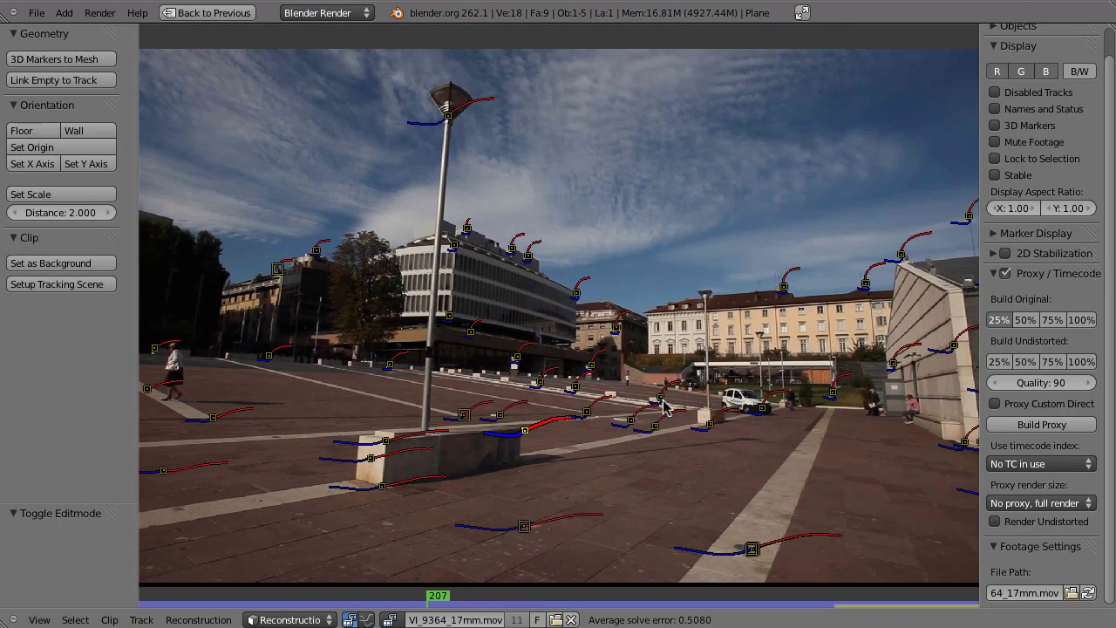
key("ctrl+Up")
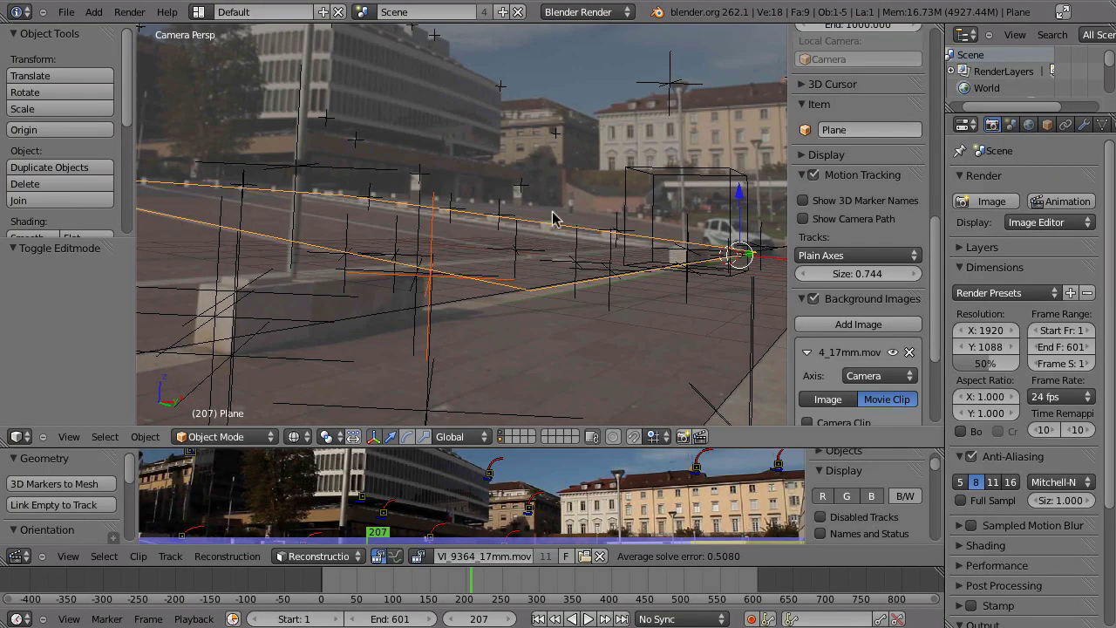
middle_click_drag(413, 289, 486, 343, "shift")
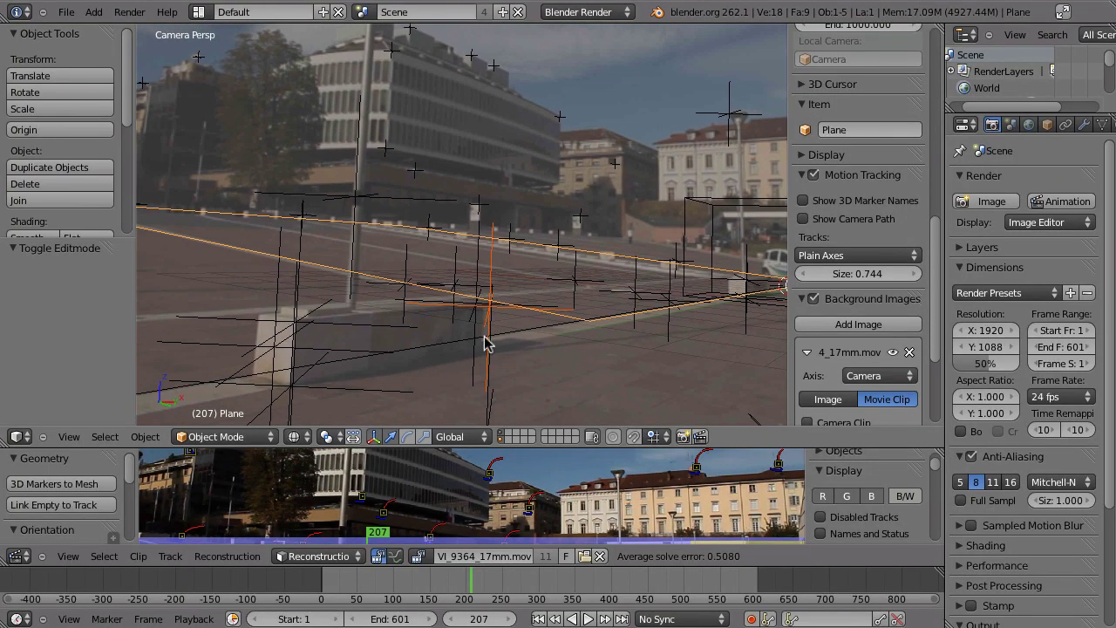
Check the markers on the office building and the farther sign in the camera view, then reselect the sloped plane.
right_click(414, 172)
right_click(580, 214, "shift")
middle_click_drag(478, 239, 379, 194, "shift")
middle_click_drag(557, 231, 517, 237, "shift")
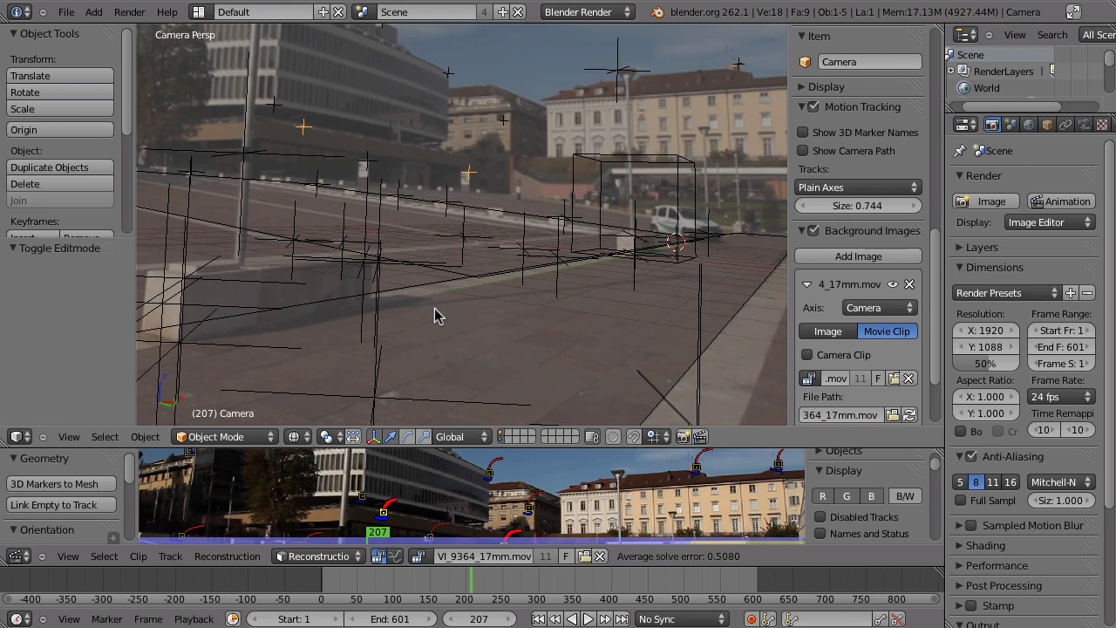
middle_click_drag(511, 273, 528, 256, "ctrl")
right_click(512, 238)
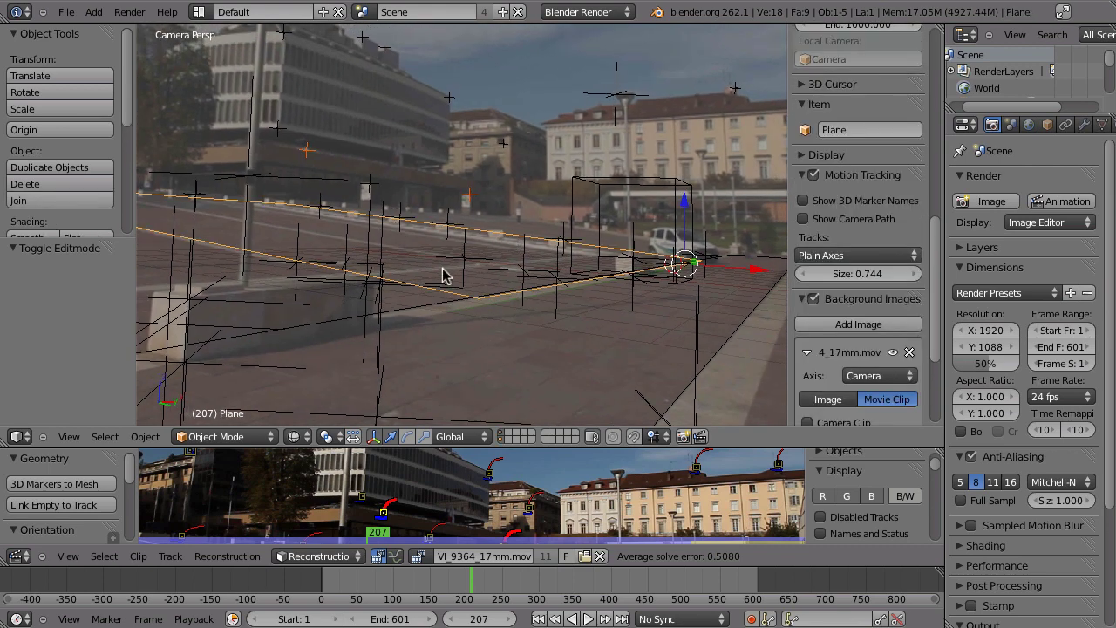
middle_click_drag(444, 270, 471, 265, "shift")
middle_click_drag(312, 327, 498, 274, "ctrl")
middle_click_drag(339, 271, 360, 277, "shift")
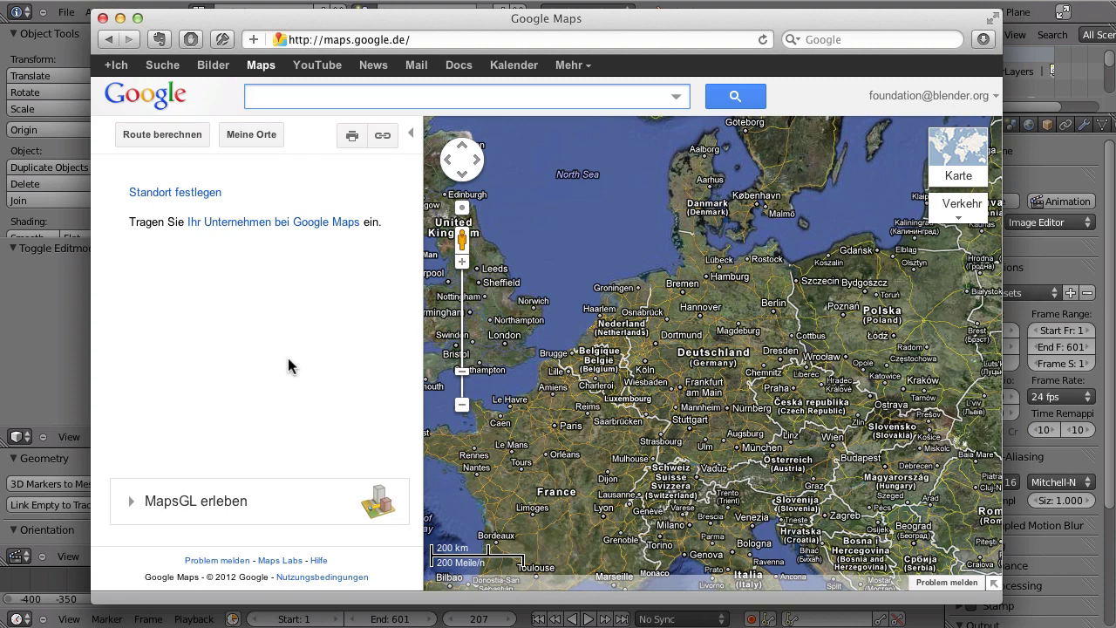
Switch to Google Maps in the browser and search for turin.
type("t")
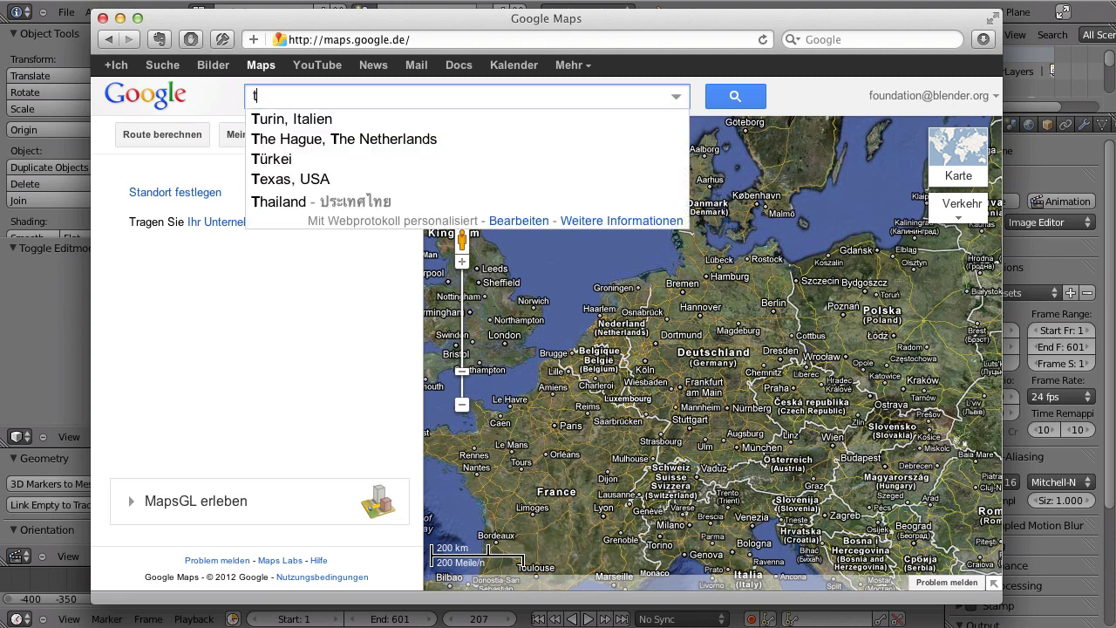
type("urin")
key("Return")
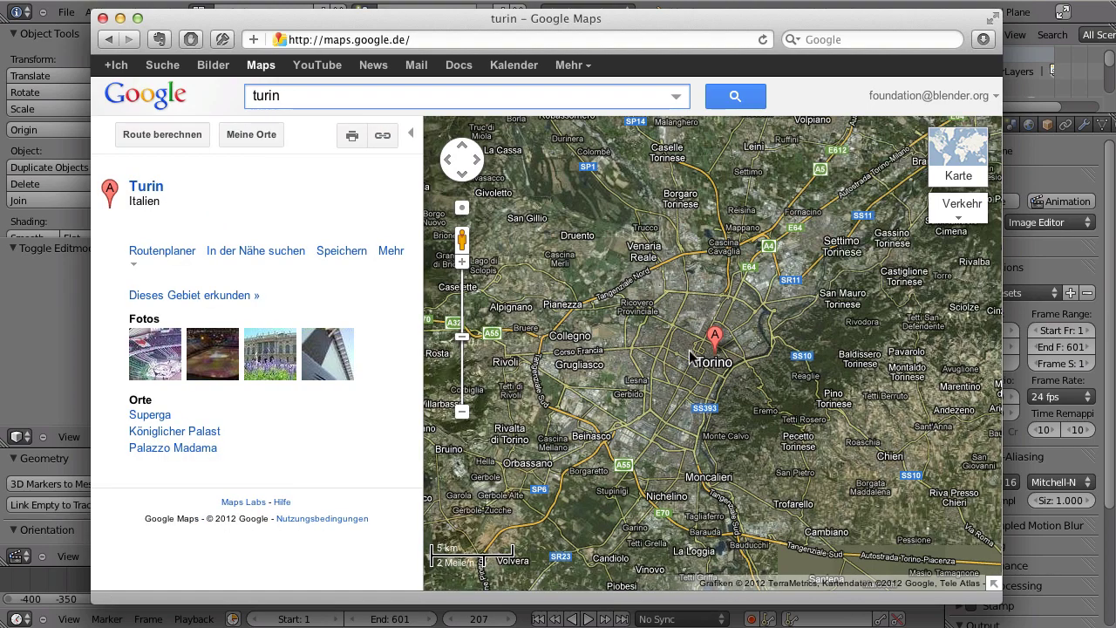
Locate the plaza beside Piazzale Valdo Fusi in central Turin on the satellite map.
scroll(744, 416, "up", 1)
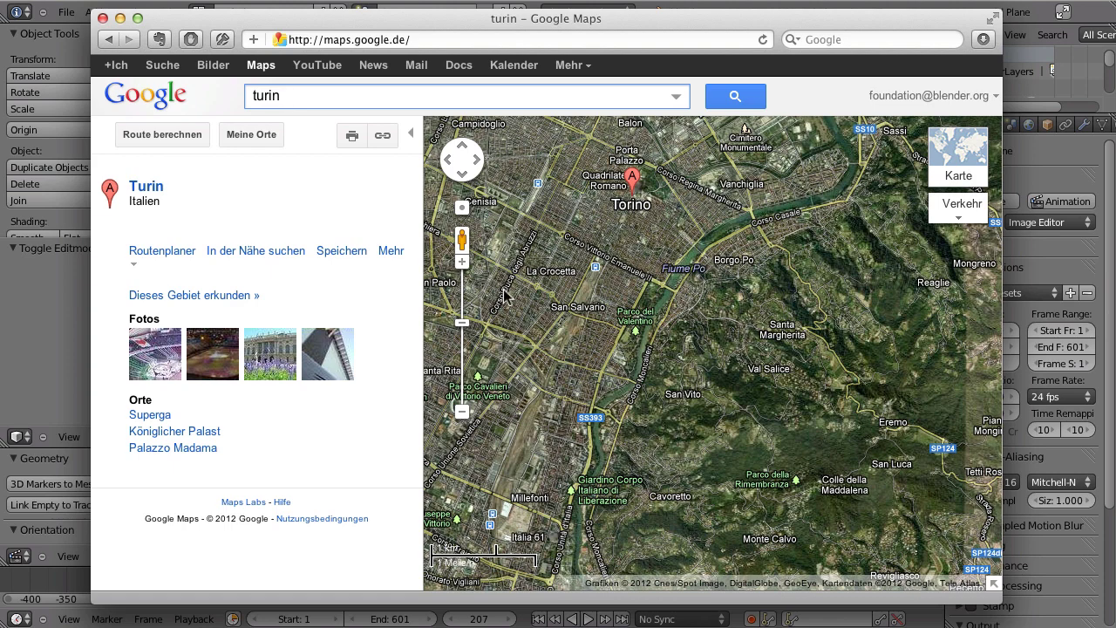
left_click_drag(583, 232, 656, 340)
left_click(462, 265)
left_click(462, 265)
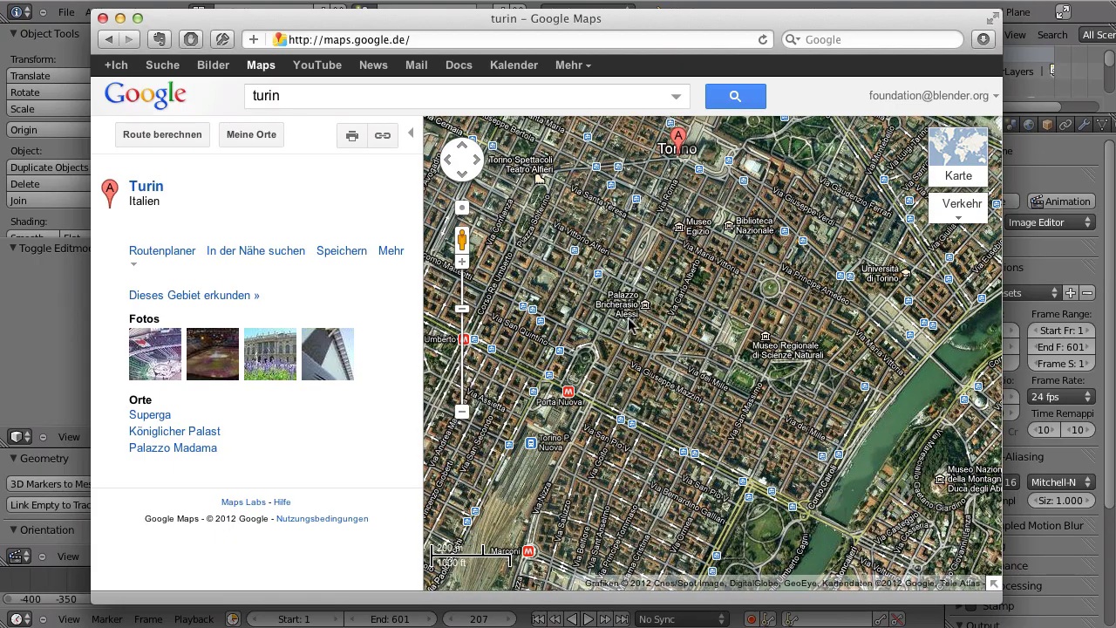
mouse_move(768, 201)
left_mouse_down()
mouse_move(738, 365)
mouse_move(867, 372)
mouse_move(835, 267)
mouse_move(838, 237)
left_mouse_up()
mouse_move(792, 324)
left_mouse_down()
mouse_move(745, 280)
mouse_move(682, 254)
mouse_move(699, 287)
left_mouse_up()
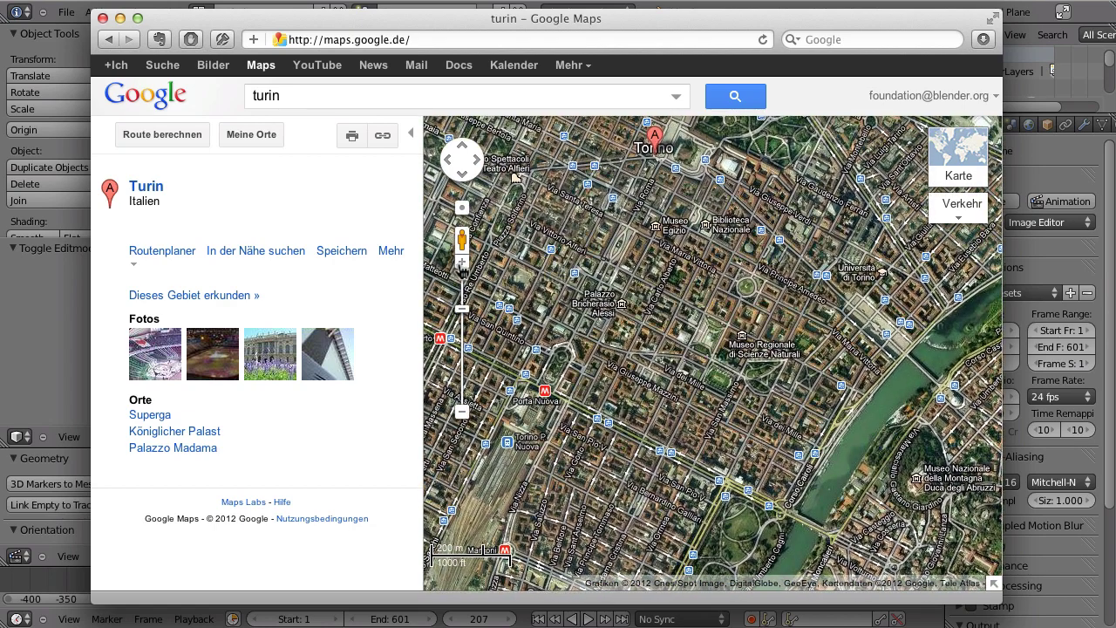
left_click(462, 262)
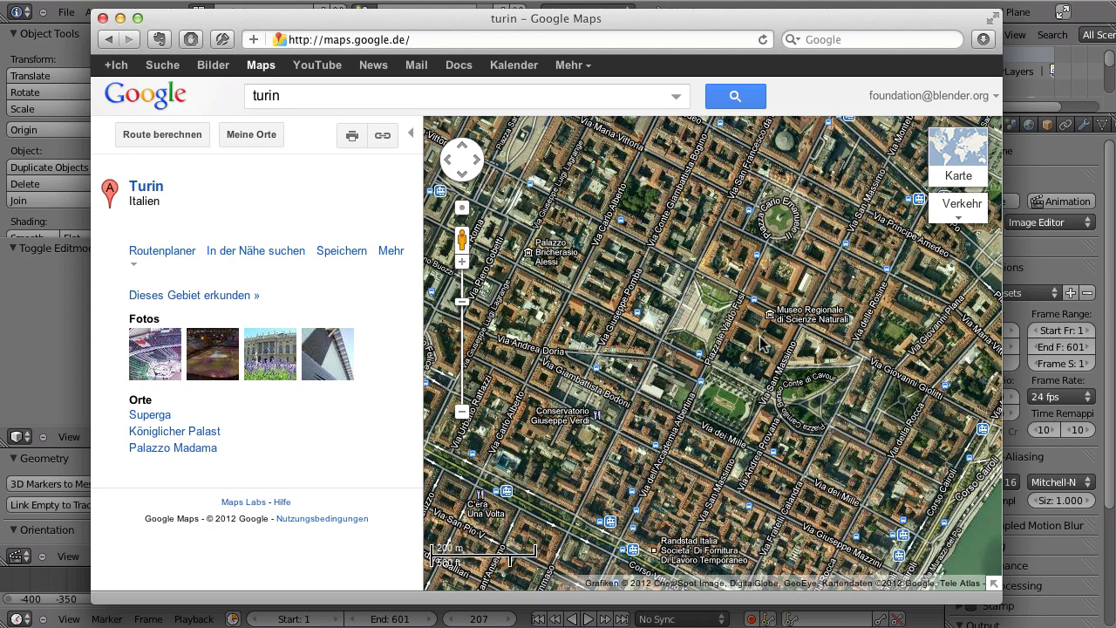
left_click_drag(757, 303, 748, 320)
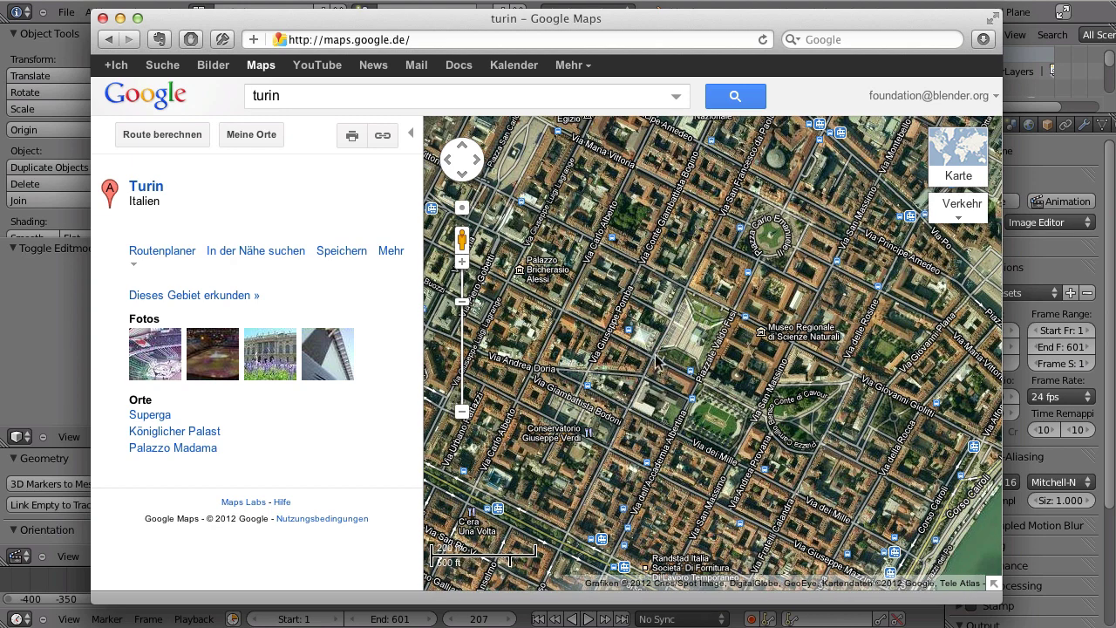
Examine a close-up satellite view of the plaza and the large building across Via San Francesco da Paola.
left_click(463, 263)
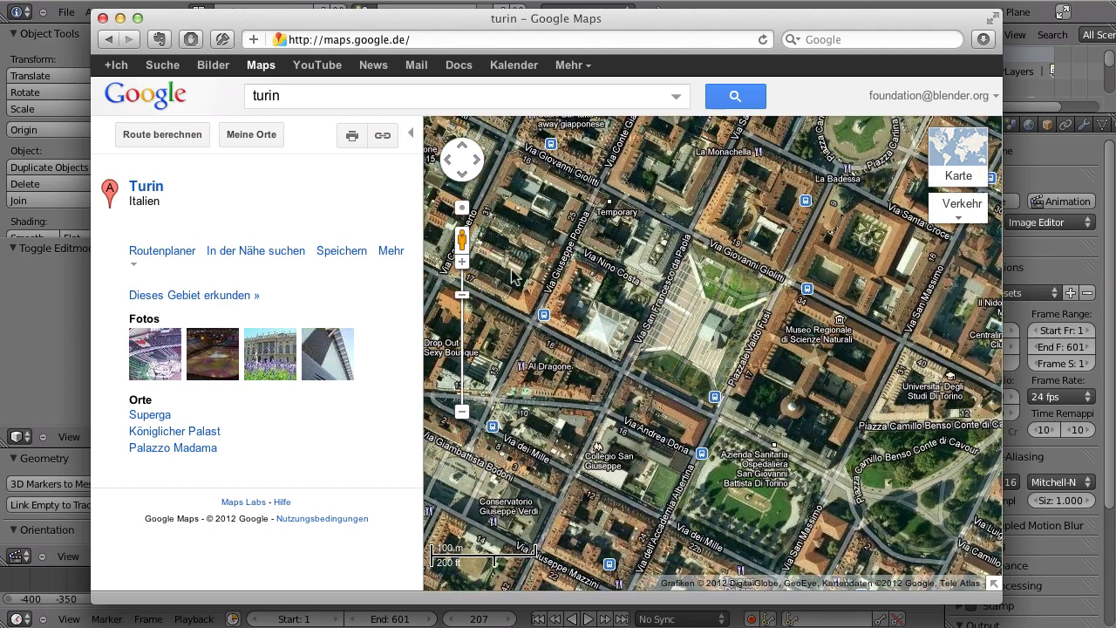
left_click(463, 261)
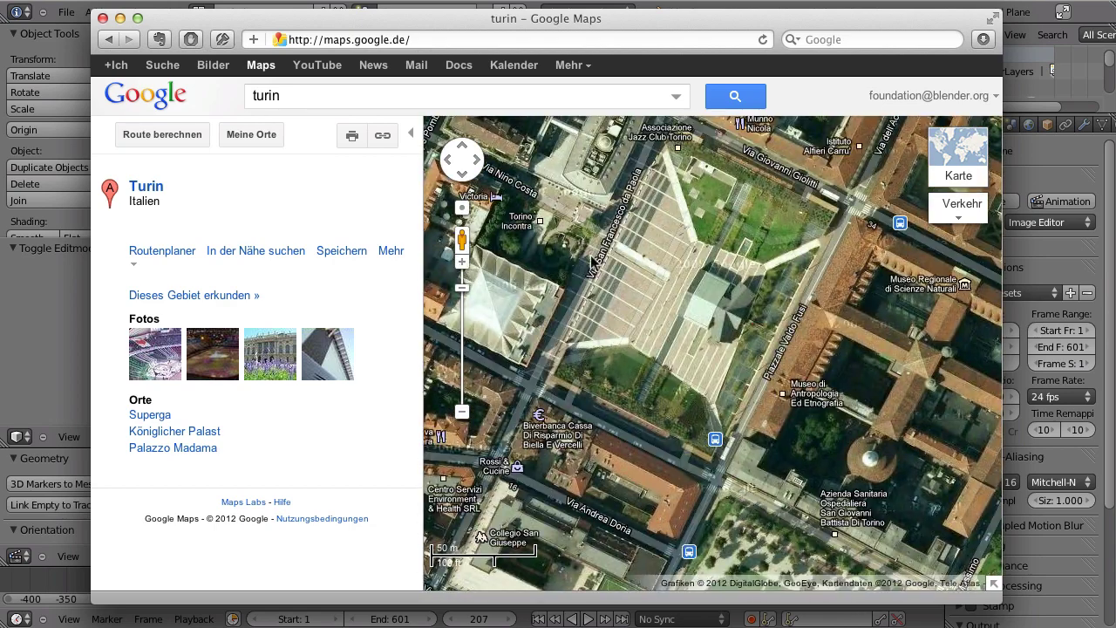
left_click_drag(621, 240, 661, 323)
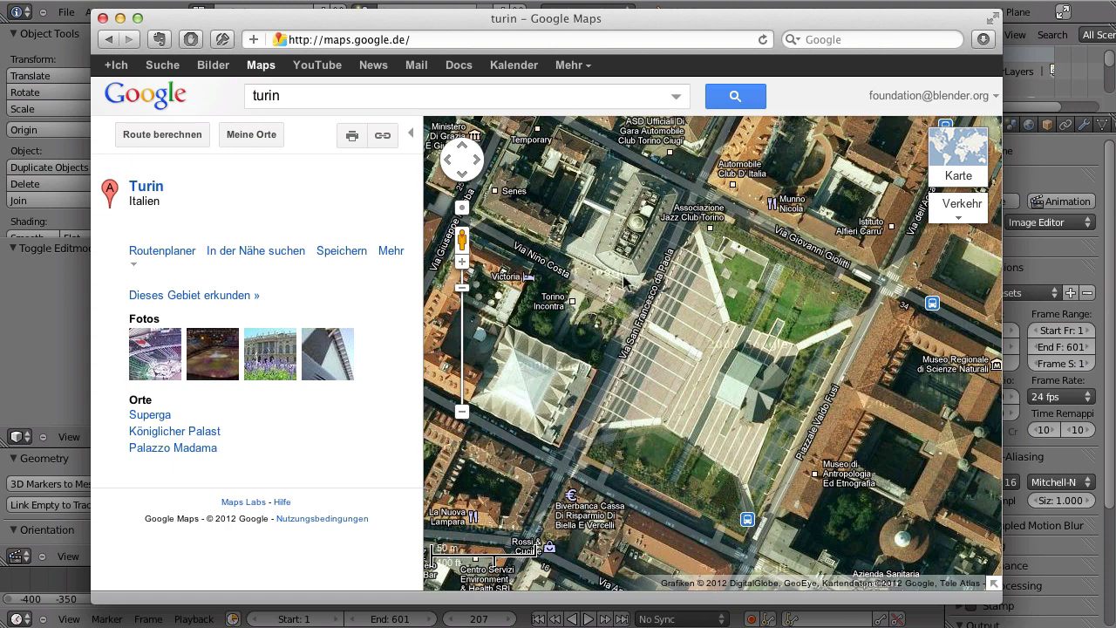
left_click(462, 261)
left_click_drag(690, 244, 759, 381)
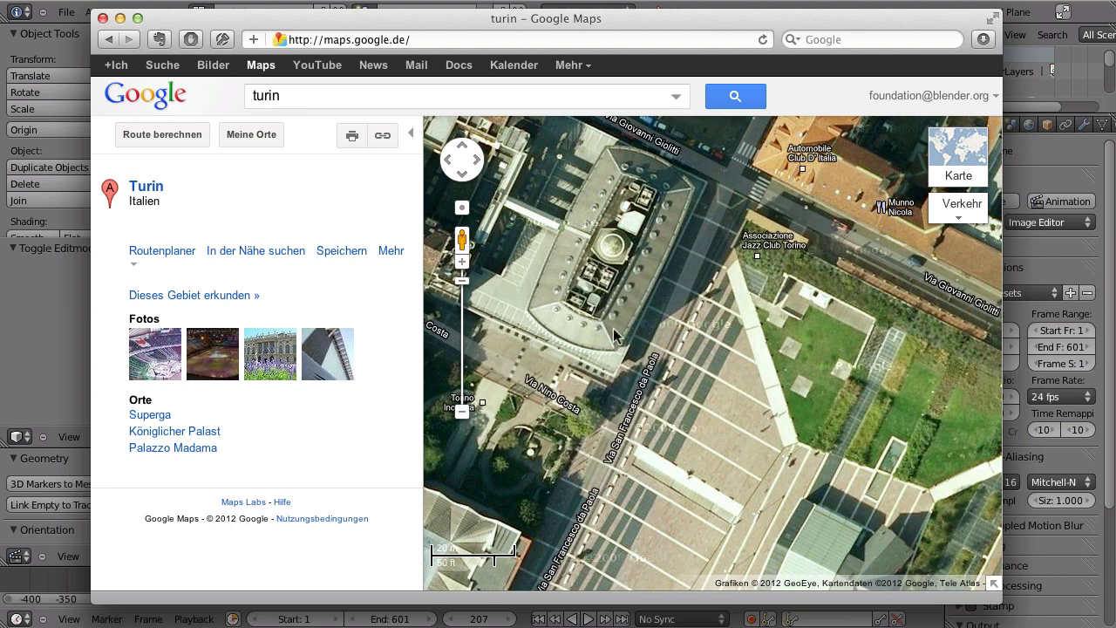
Switch to Blender to check the office building and plaza in the camera view, and return to the satellite map.
left_click(63, 312)
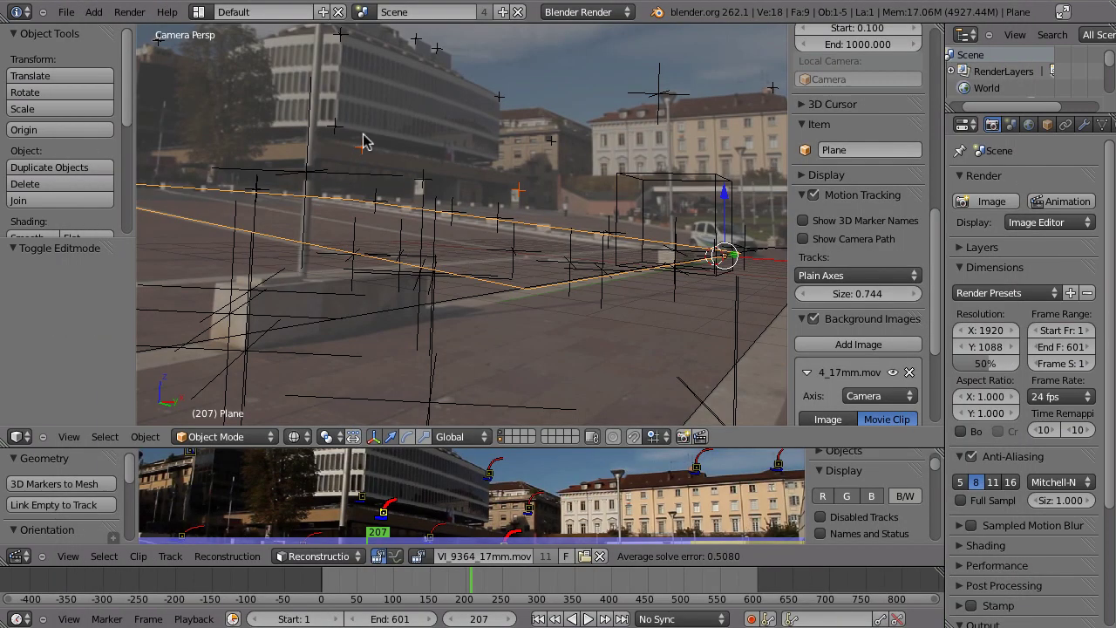
middle_click_drag(363, 130, 396, 185, "shift")
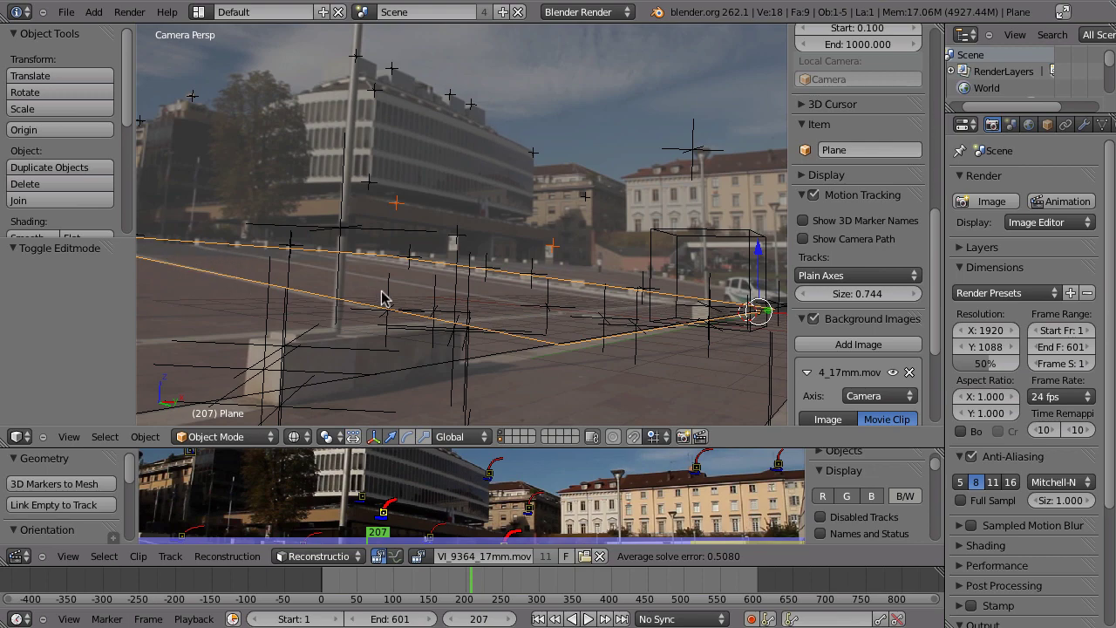
key("super+Tab")
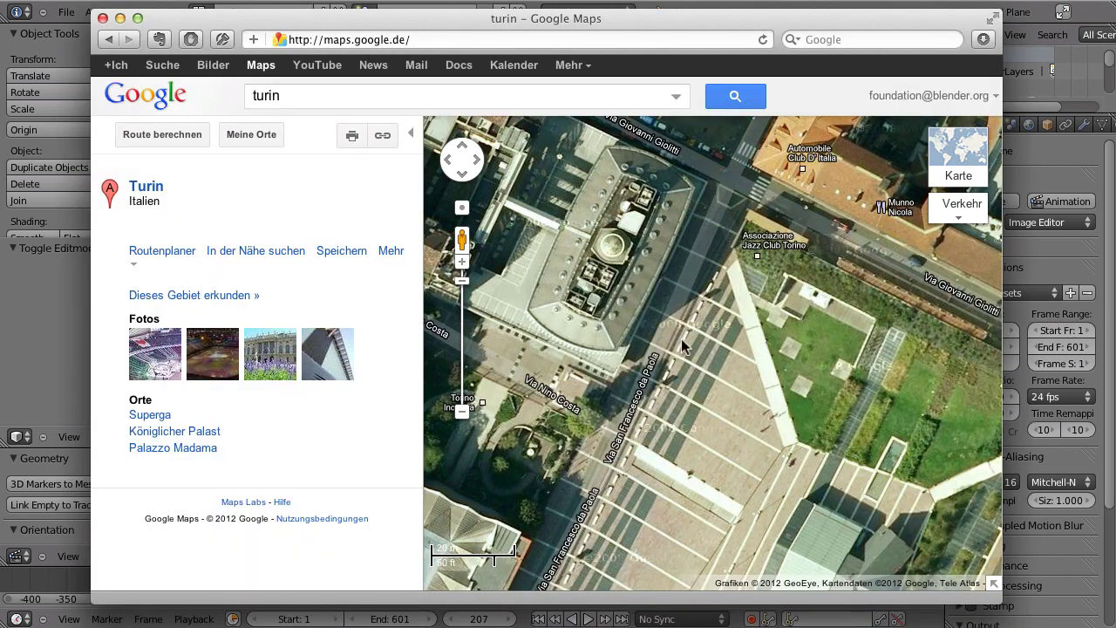
Examine the plaza's paving lines, long white wall and central pavilion against the large building on the satellite map.
left_click_drag(702, 434, 670, 300)
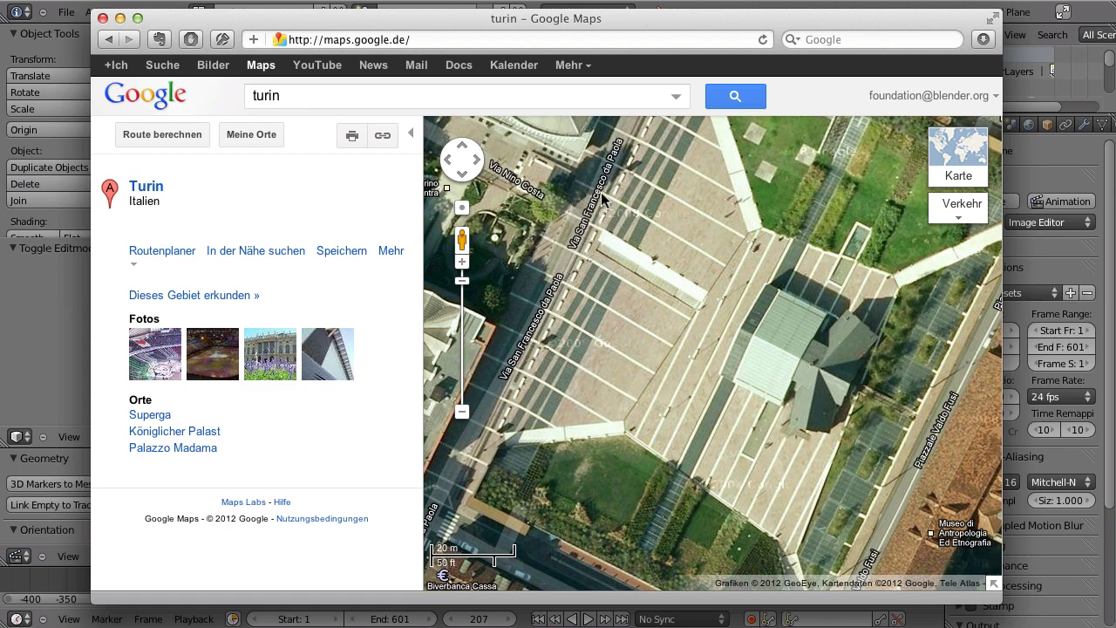
left_click_drag(652, 227, 673, 297)
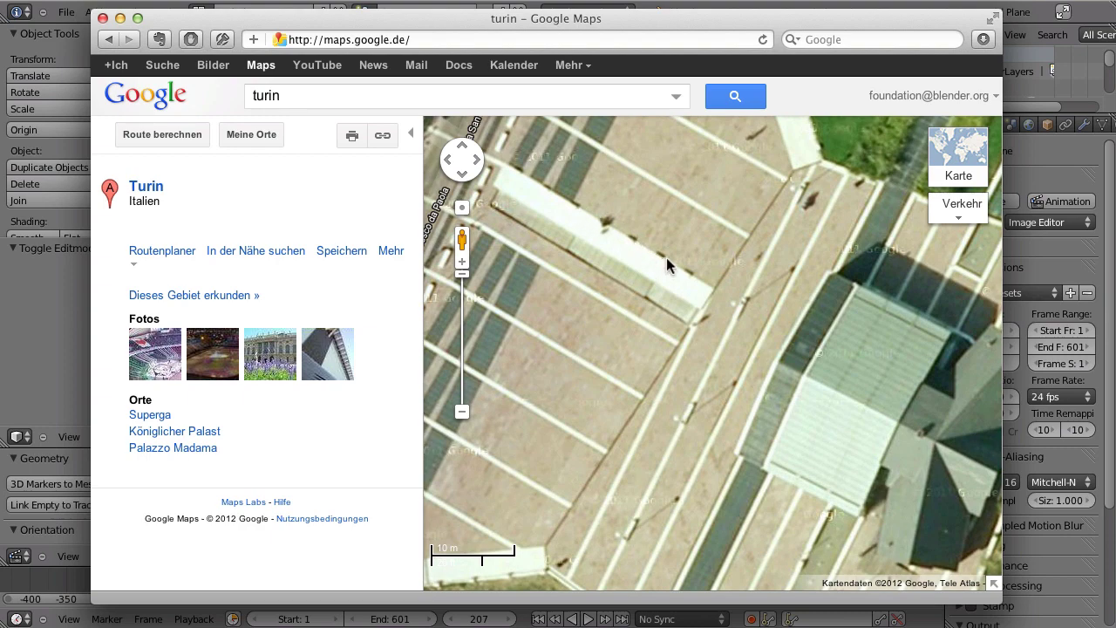
left_click_drag(667, 255, 582, 223)
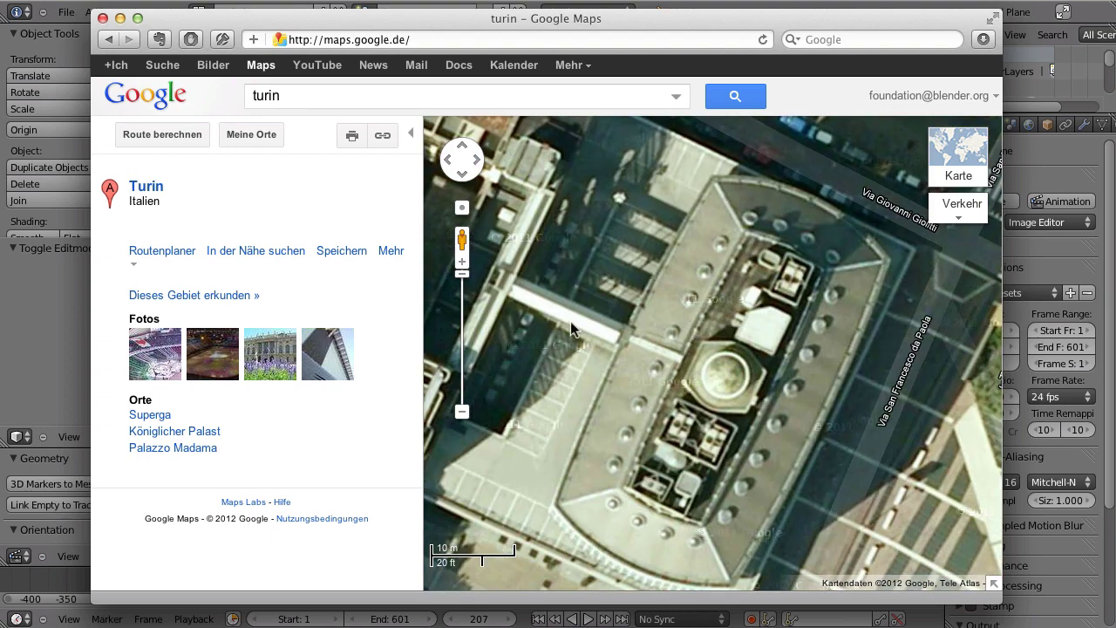
scroll(570, 323, "down", 1)
left_click_drag(707, 523, 755, 362)
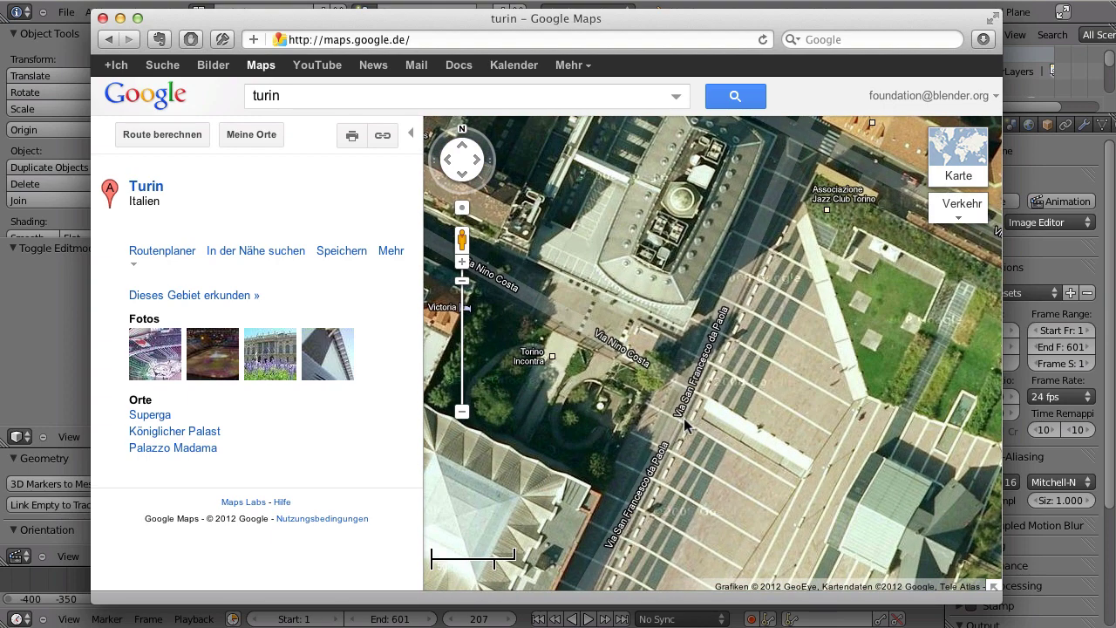
left_click_drag(688, 422, 654, 389)
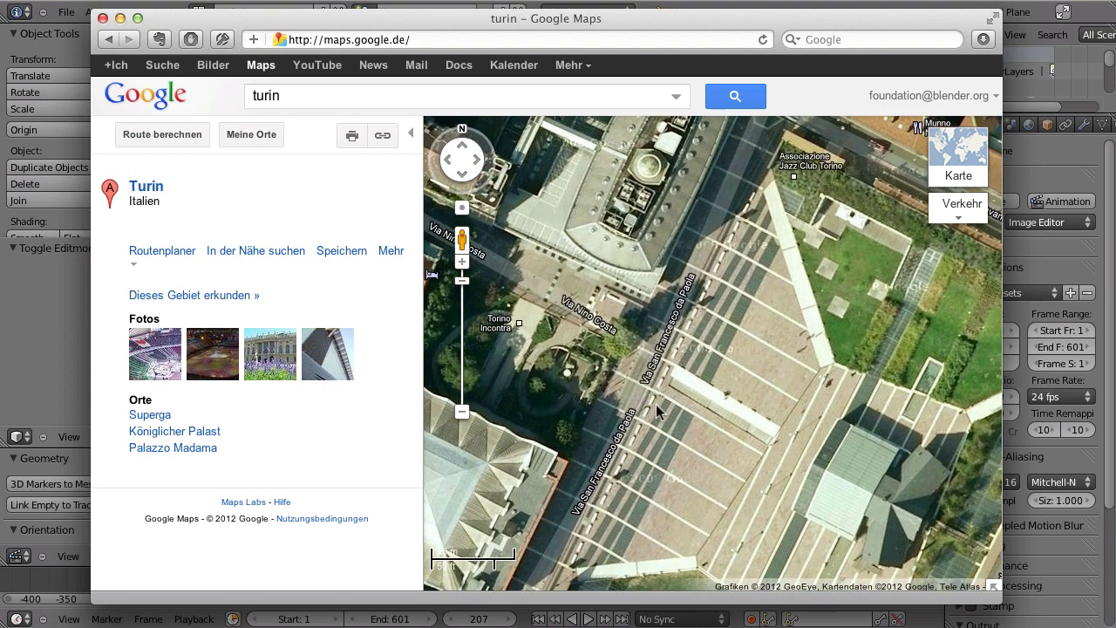
Zoom the satellite map out to the whole plaza block and capture the map area as a screenshot.
left_click(461, 414)
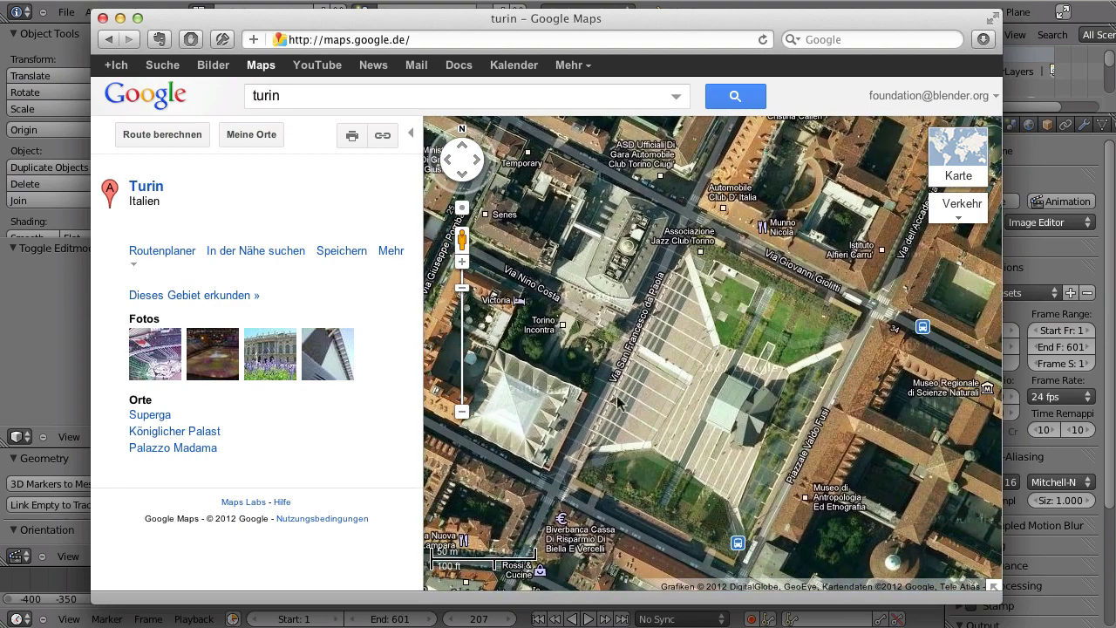
left_click_drag(617, 331, 648, 329)
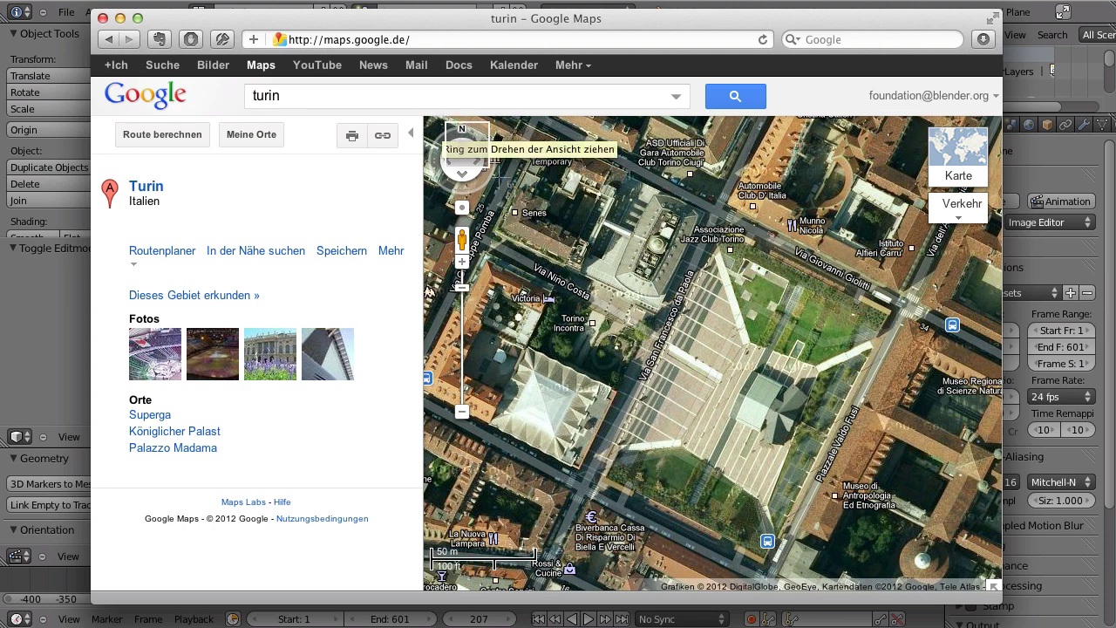
left_click_drag(446, 122, 952, 577, "shift")
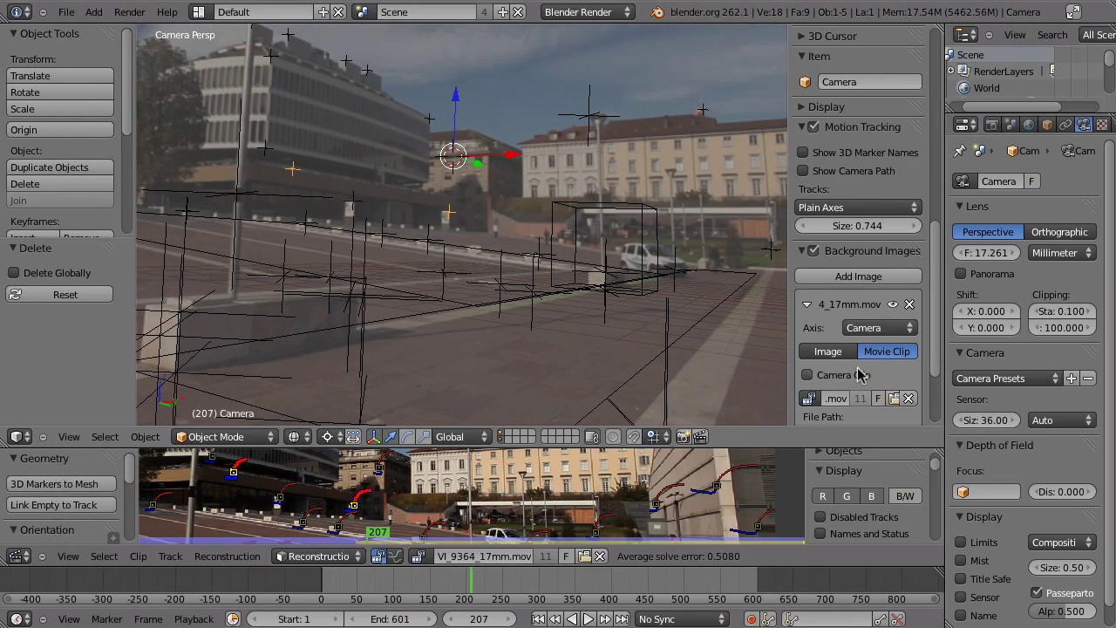
Switch to Blender, add an Empty with its display type set to Image, and load the 19.32.19.png map screenshot.
scroll(833, 209, "down", 4)
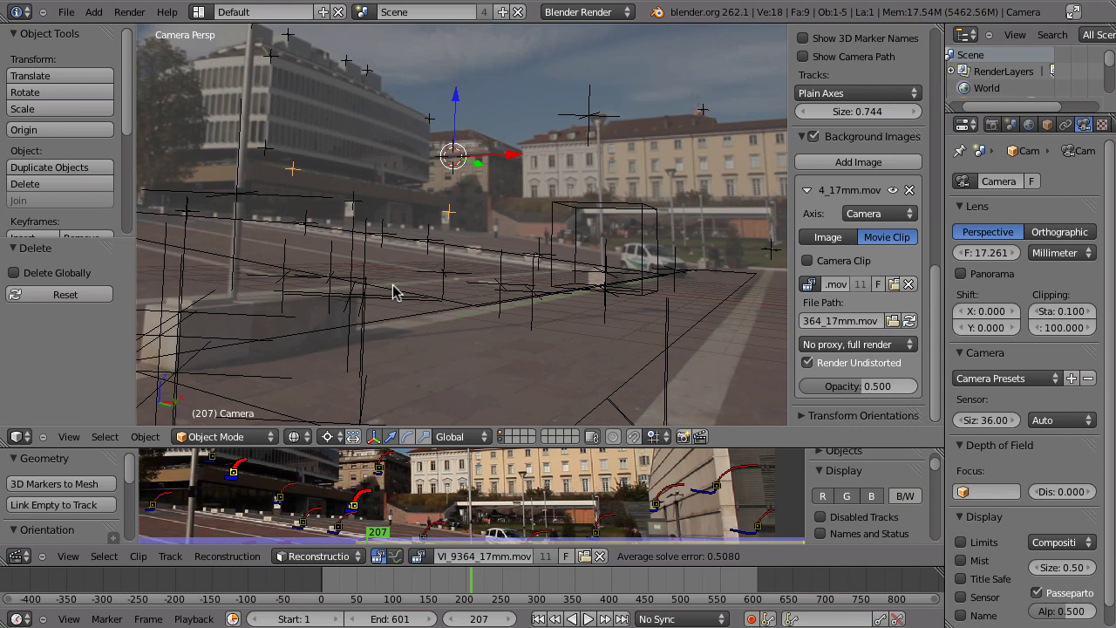
key("shift+a")
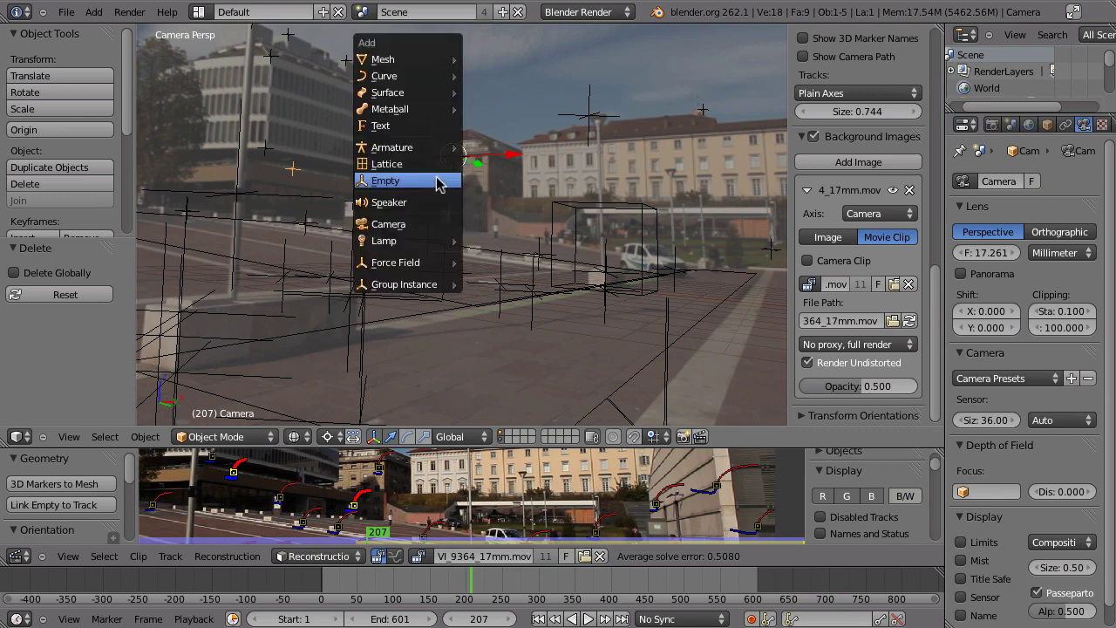
left_click(389, 188)
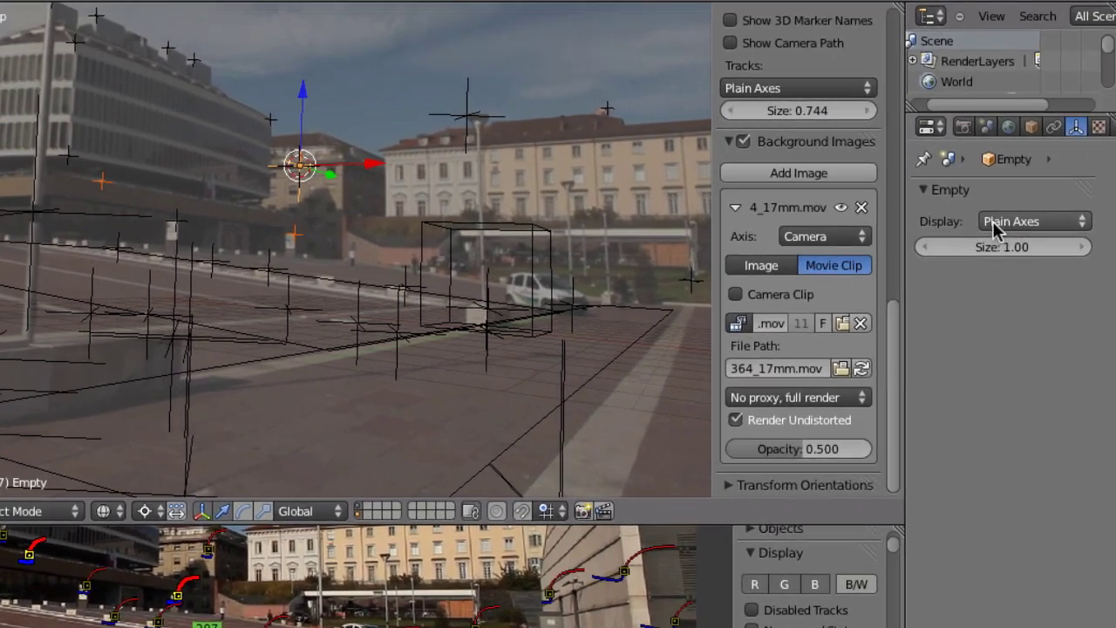
left_click(1019, 203)
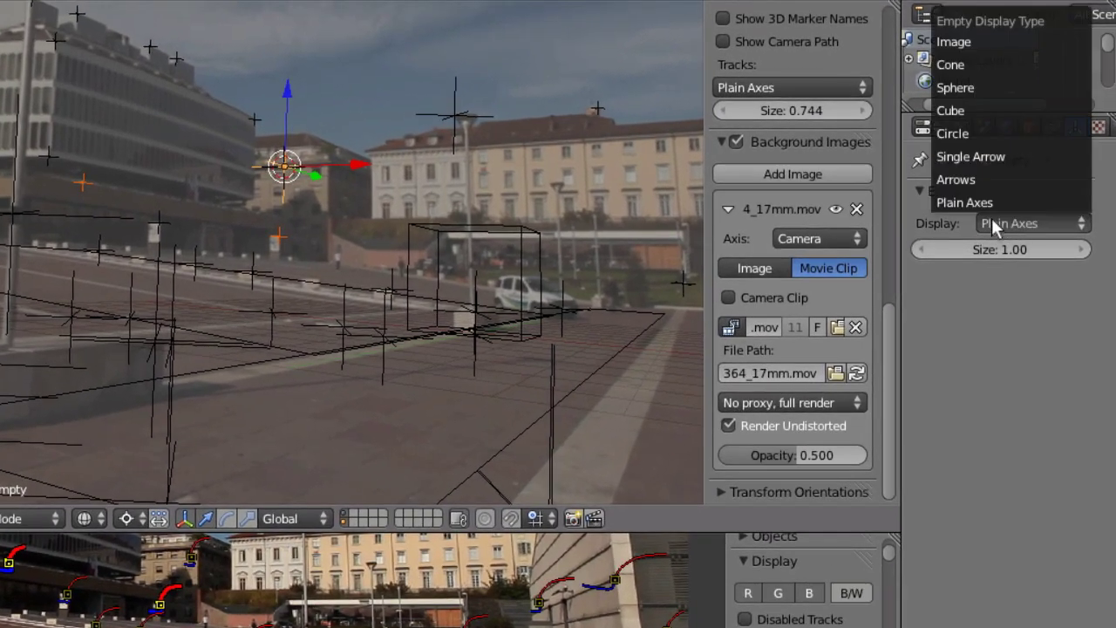
left_click(1026, 44)
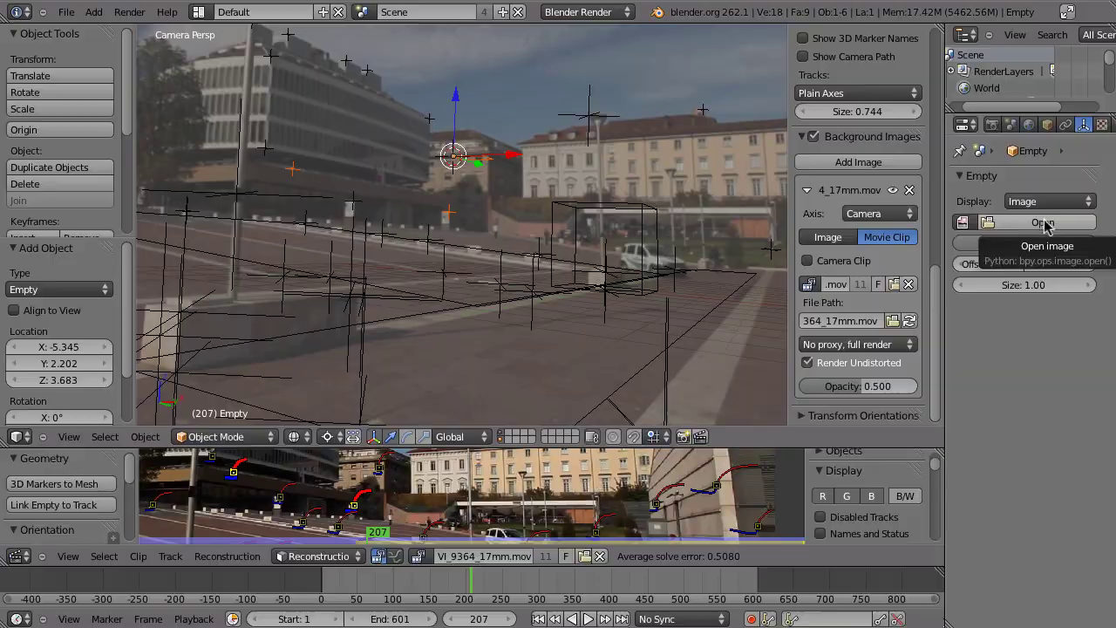
left_click(1045, 226)
double_click(451, 195)
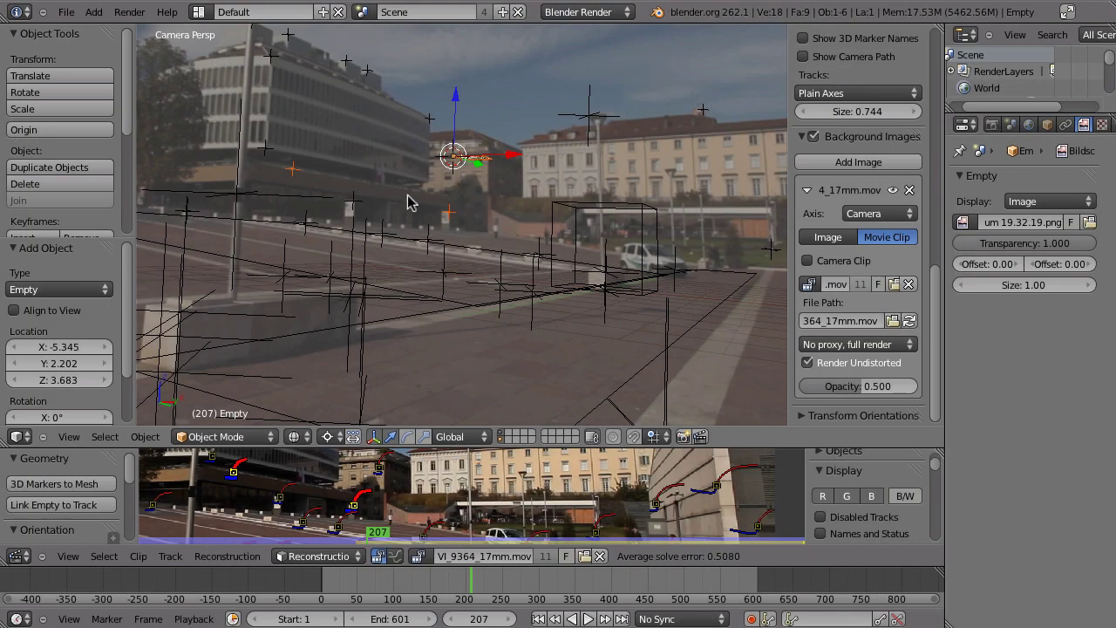
Scale up the map image and position it roughly over the tracked markers in the top view.
middle_click_drag(419, 156, 481, 243)
scroll(485, 249, "up", 7)
middle_click_drag(481, 244, 495, 175, "ctrl")
key("KP_7")
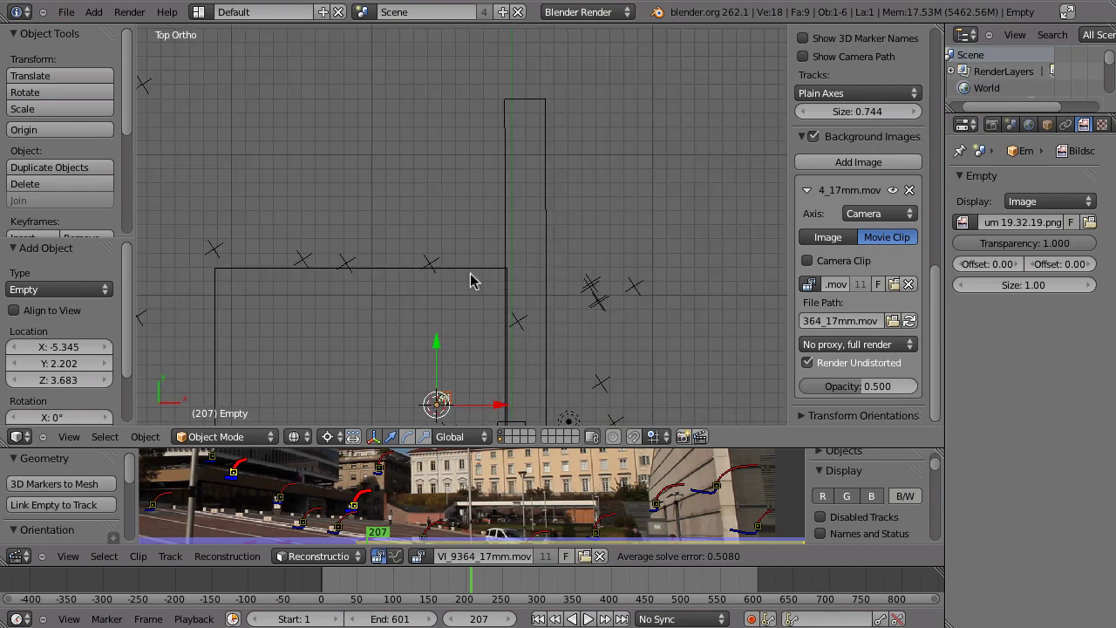
key("s")
left_click(600, 206)
middle_click_drag(545, 314, 541, 228, "ctrl")
middle_click_drag(475, 358, 441, 162, "shift")
key("s")
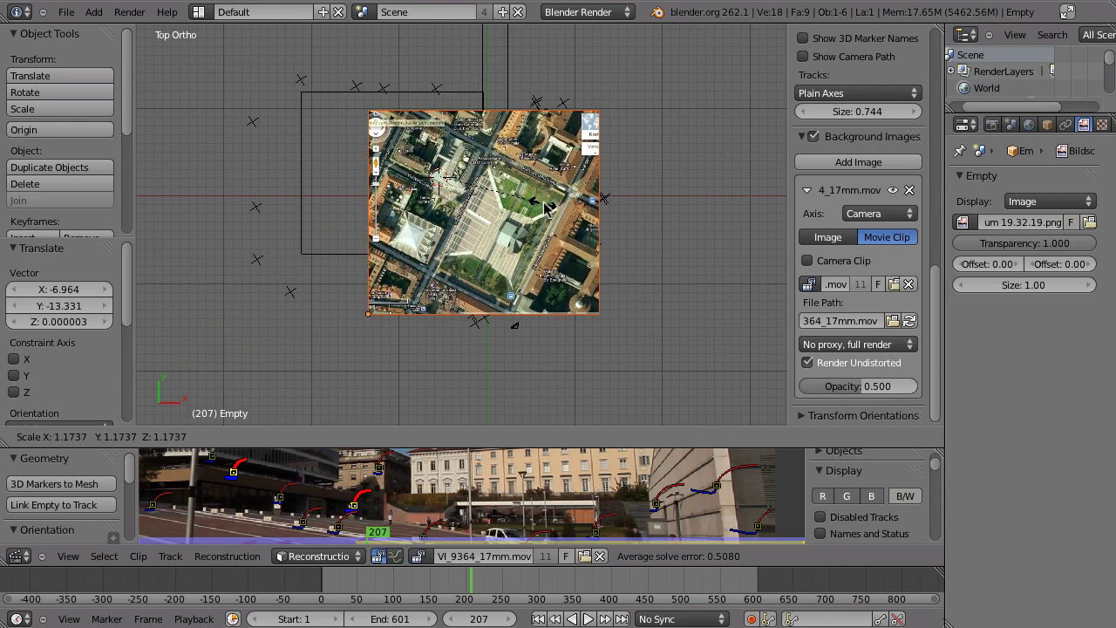
left_click(620, 252)
key("g")
left_click(544, 192)
Lower the map image about 3.66 units along Z to the level of the ground markers in the front view.
key("KP_1")
scroll(489, 187, "up", 4)
scroll(513, 254, "up", 2)
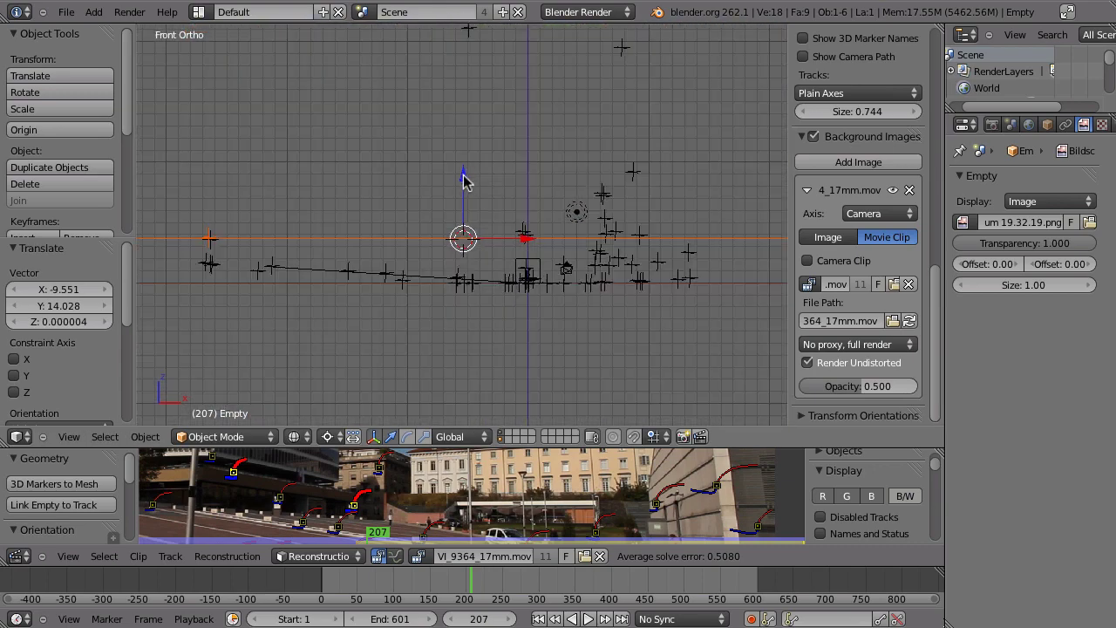
key("g")
key("z")
left_click(459, 266)
scroll(459, 263, "up", 6)
middle_click_drag(450, 265, 446, 232, "shift")
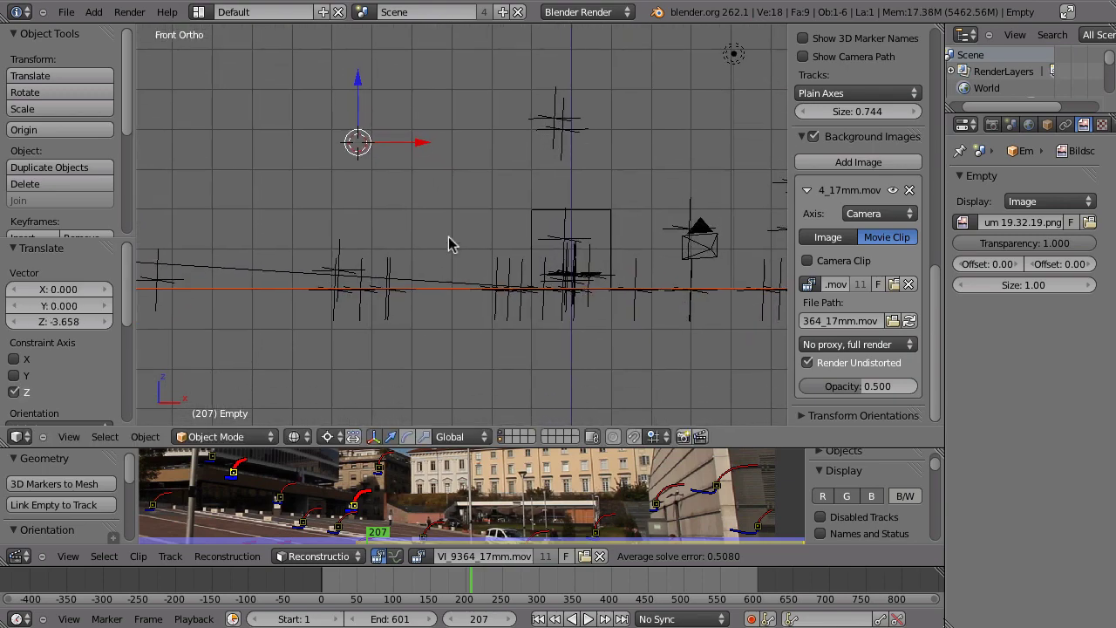
scroll(449, 277, "down", 5)
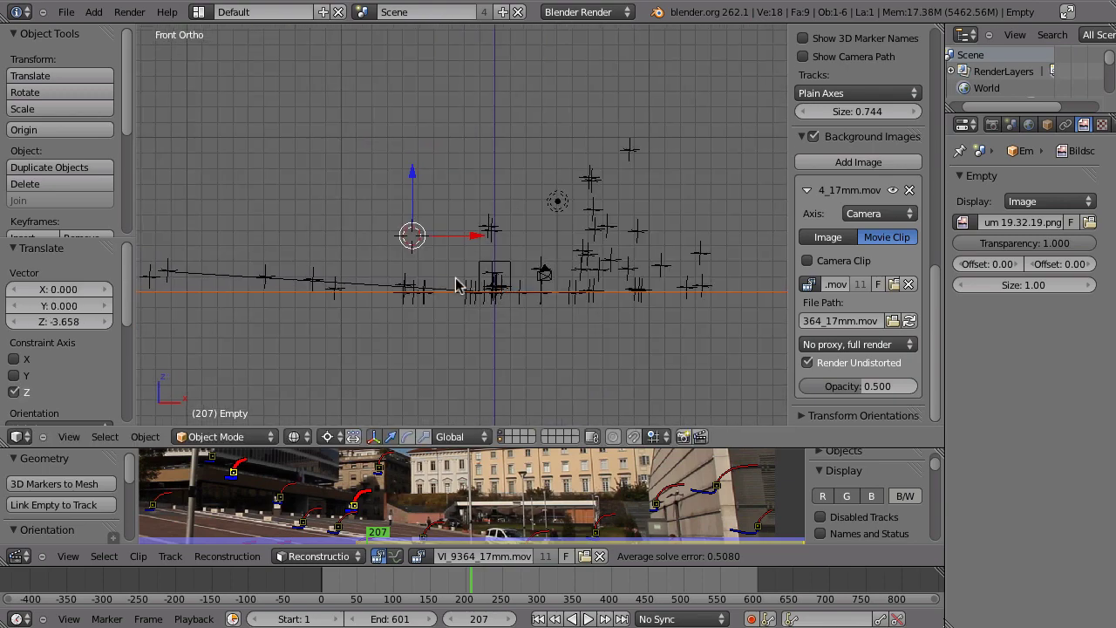
Set the map image's transparency to 0.416 in the top view so the markers show over the plaza.
key("KP_7")
scroll(484, 262, "down", 7)
middle_click_drag(485, 259, 501, 362, "shift")
scroll(531, 270, "up", 5)
left_click_drag(1029, 244, 968, 244)
middle_click_drag(472, 366, 474, 197, "shift")
middle_click_drag(474, 197, 456, 220, "ctrl")
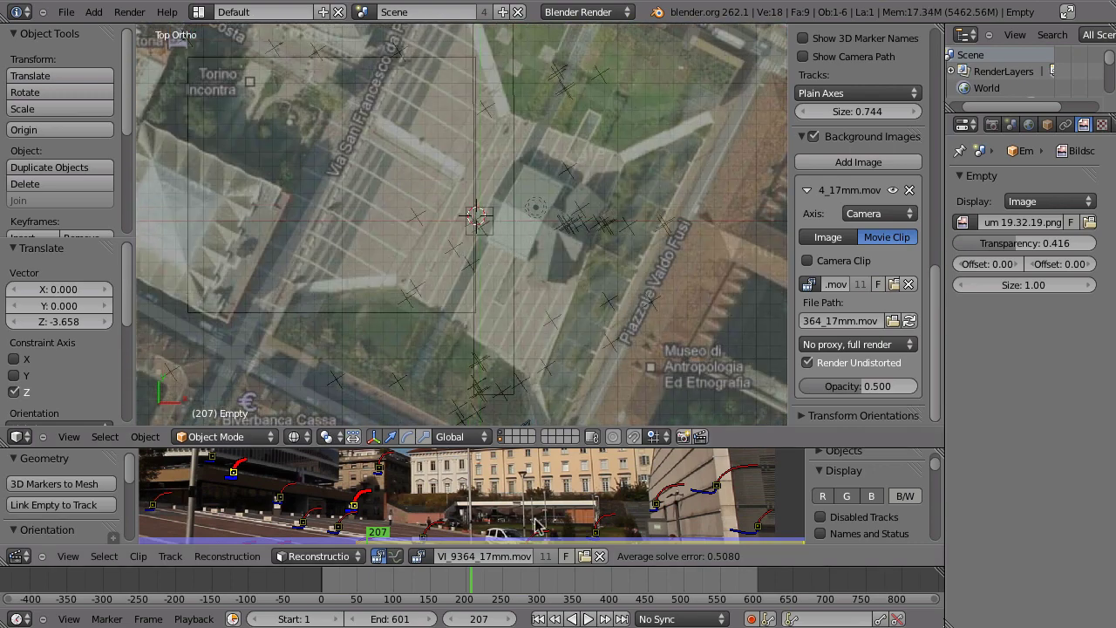
Inspect the area around the parked car and pavilion in an enlarged view of the footage.
key("ctrl+Up")
right_click(563, 384)
middle_click_drag(559, 343, 532, 532, "ctrl")
key("ctrl+Up")
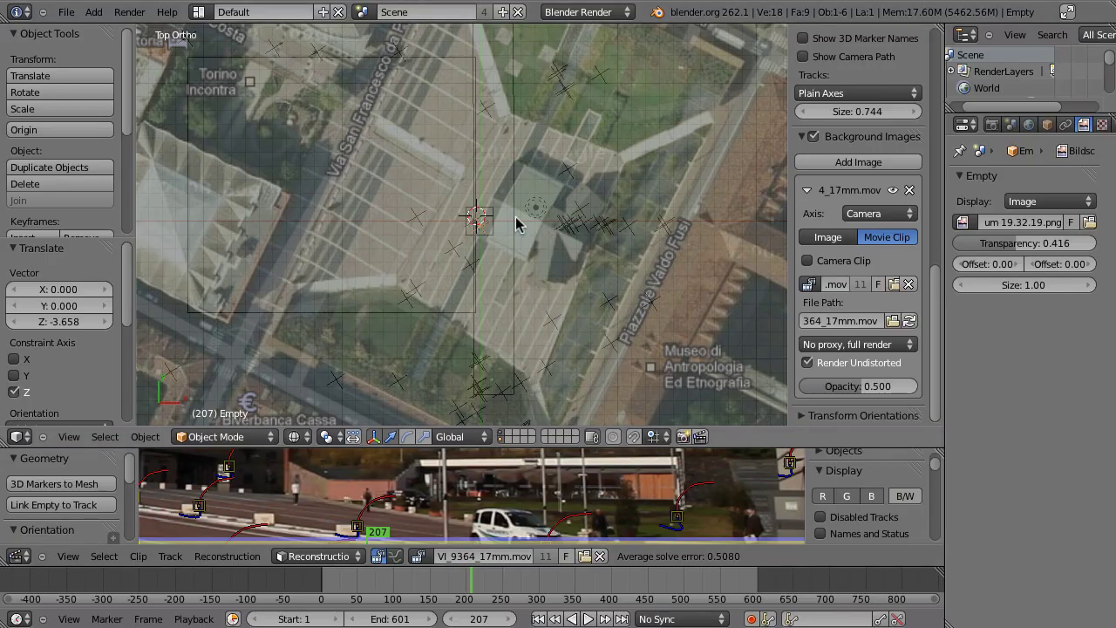
Maximize the 3D view and move the map image about 1.5 units in X and 0.15 in Y to match the paving near the origin.
key("ctrl+Up")
scroll(623, 366, "up", 4)
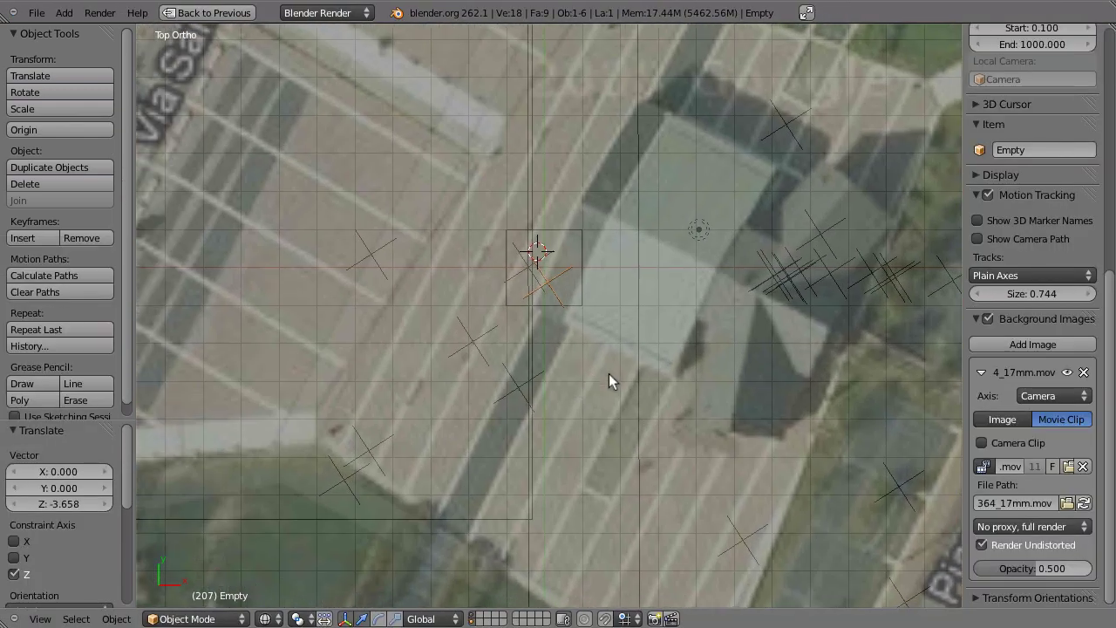
scroll(519, 262, "up", 2)
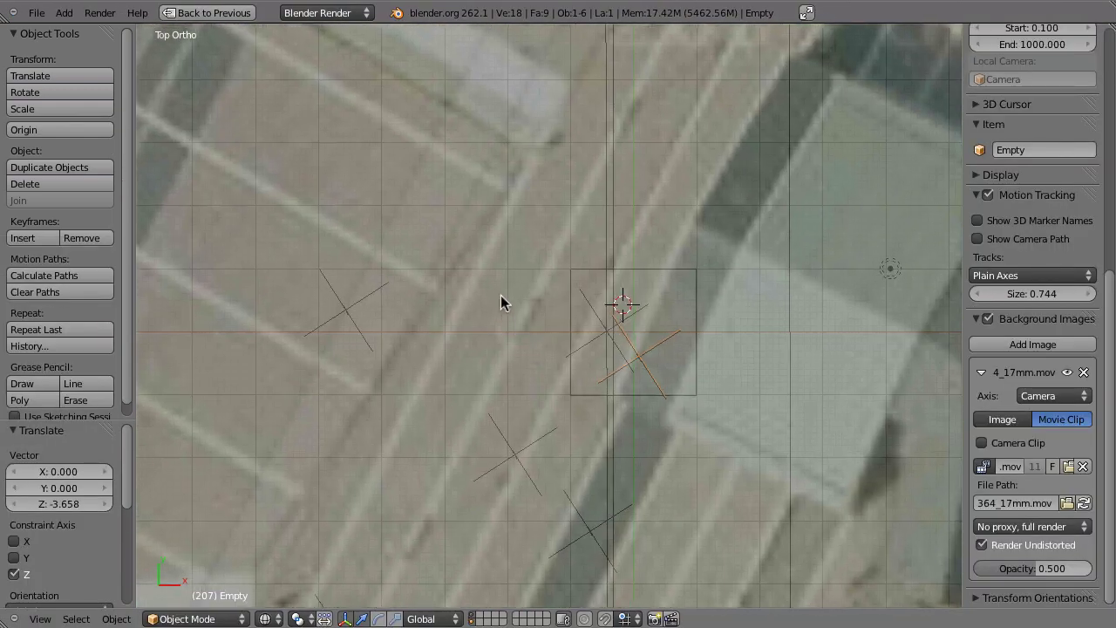
middle_click_drag(519, 341, 478, 348, "ctrl")
key("g")
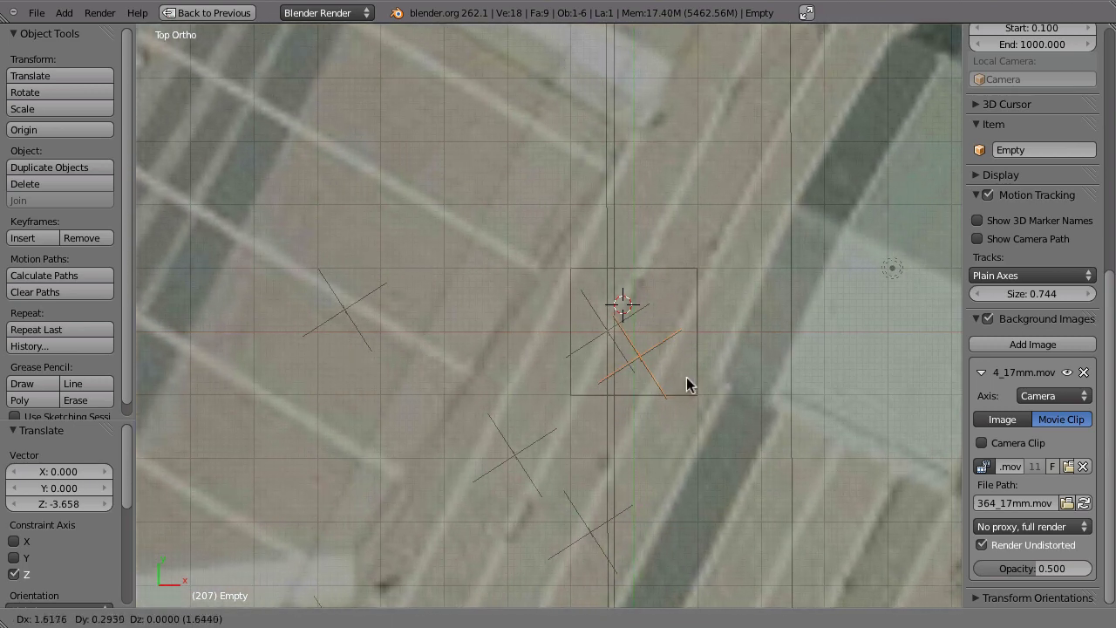
left_click(653, 383)
scroll(626, 314, "up", 5)
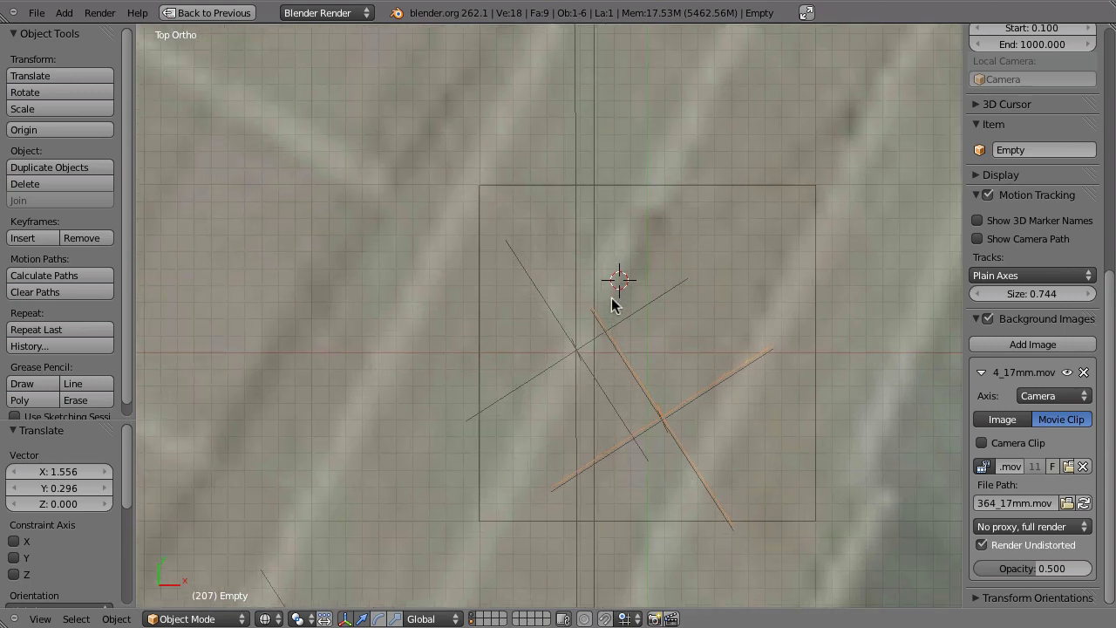
key("g")
left_click(619, 336)
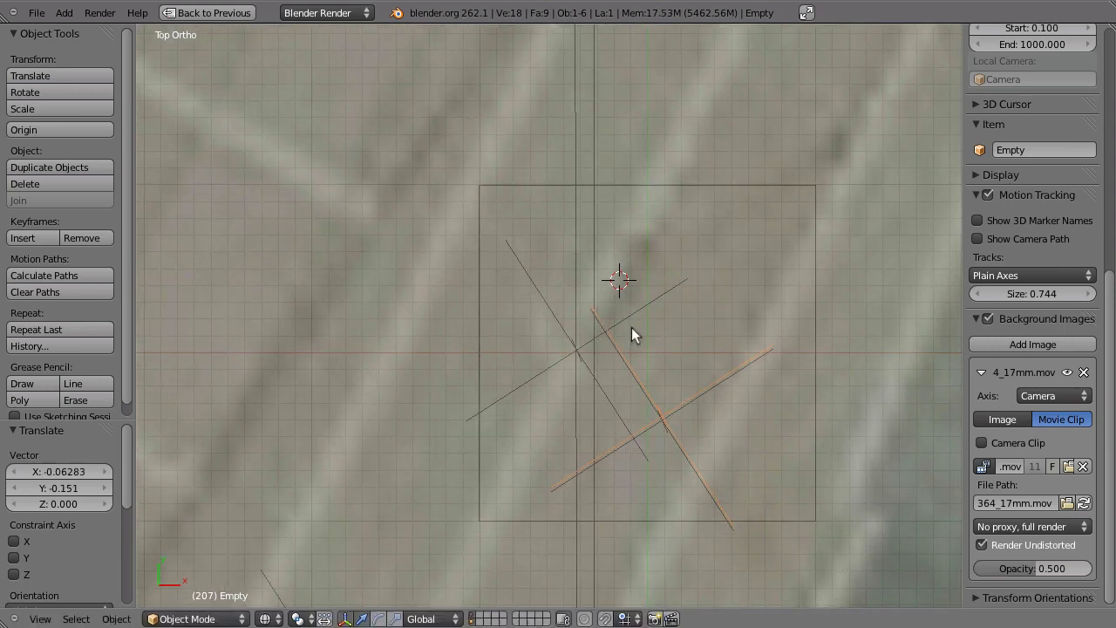
scroll(592, 337, "down", 6)
scroll(602, 374, "down", 1)
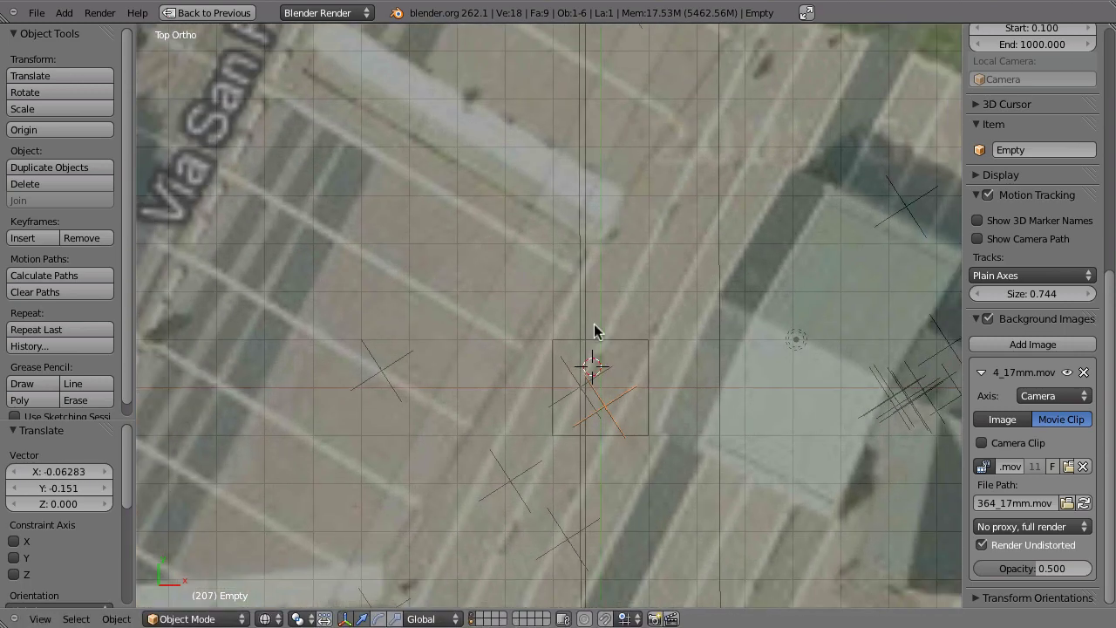
Reset the 3D cursor to the scene origin and set the pivot point to 3D Cursor.
key("shift+c")
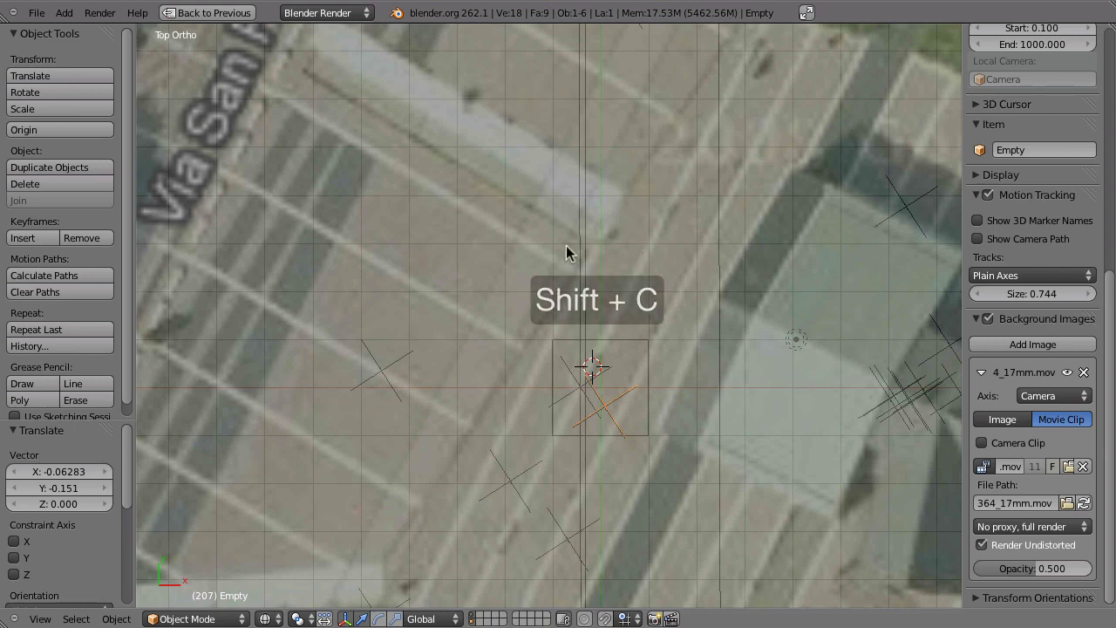
middle_click_drag(614, 291, 598, 347)
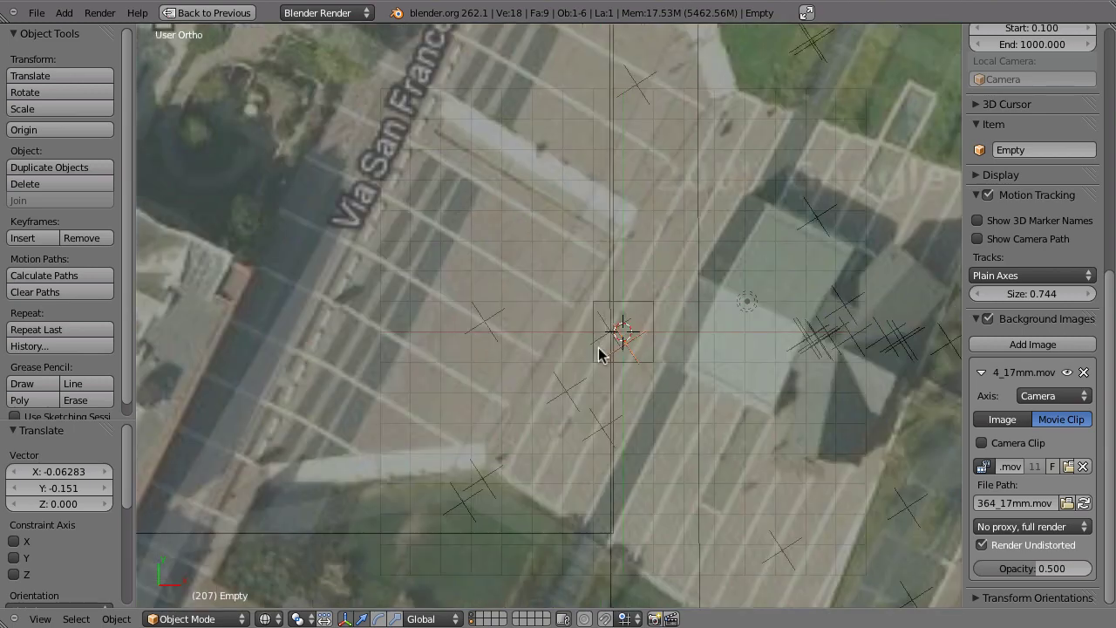
key("KP_7")
left_click(301, 620)
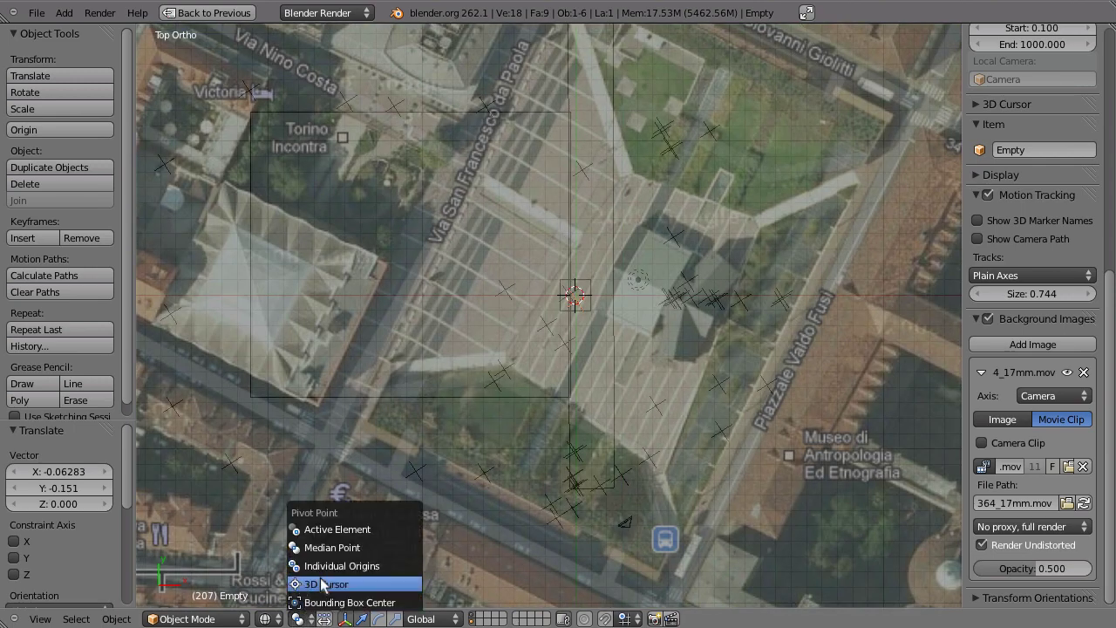
left_click(326, 585)
scroll(547, 314, "down", 2)
key("r")
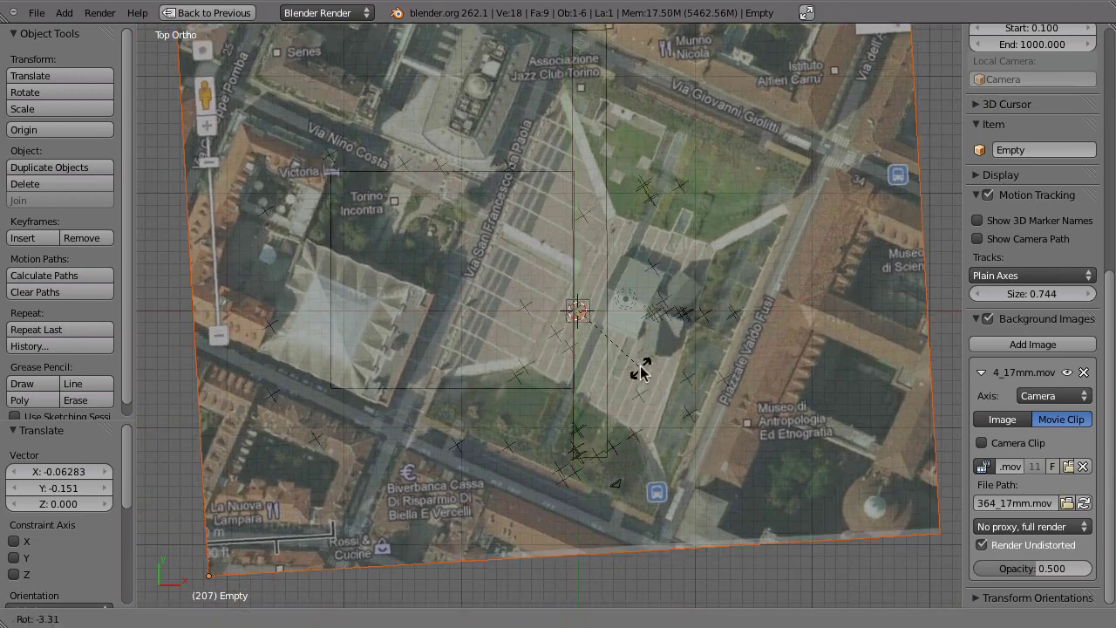
right_click(637, 354)
middle_click_drag(205, 539, 247, 491, "shift")
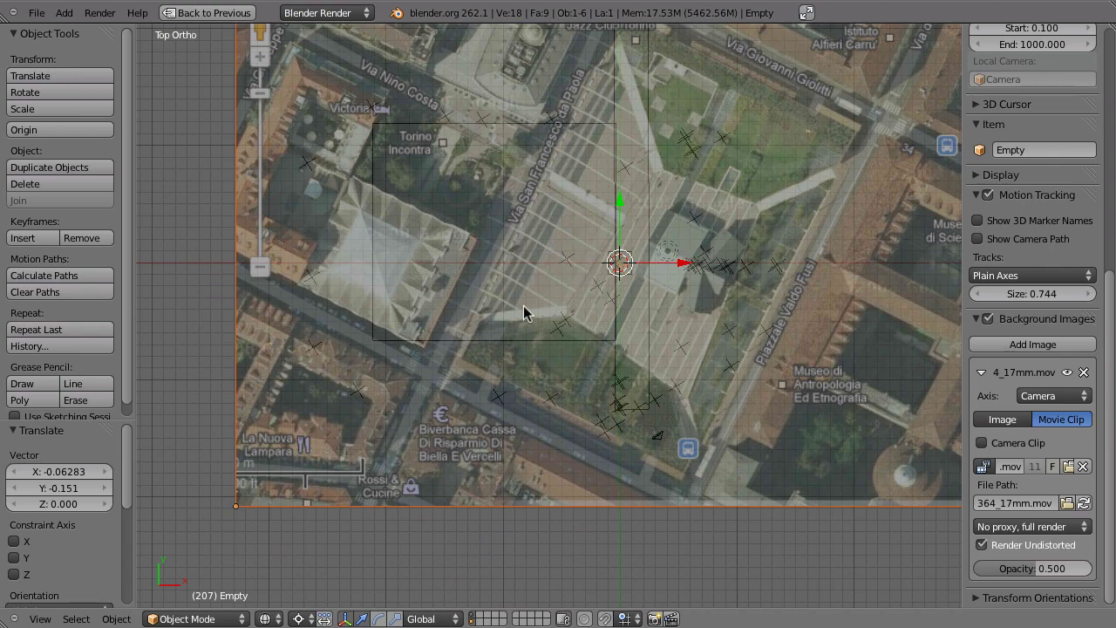
Rotate the map image about -26.2° around the scene origin so the plaza paving runs along the axes.
scroll(664, 267, "up", 3)
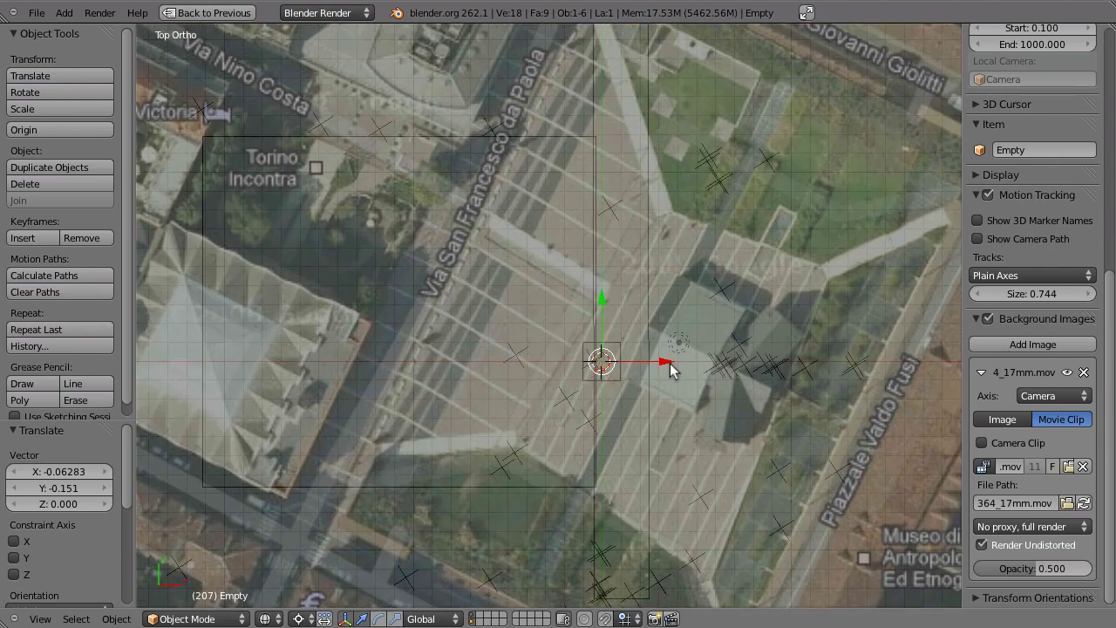
key("r")
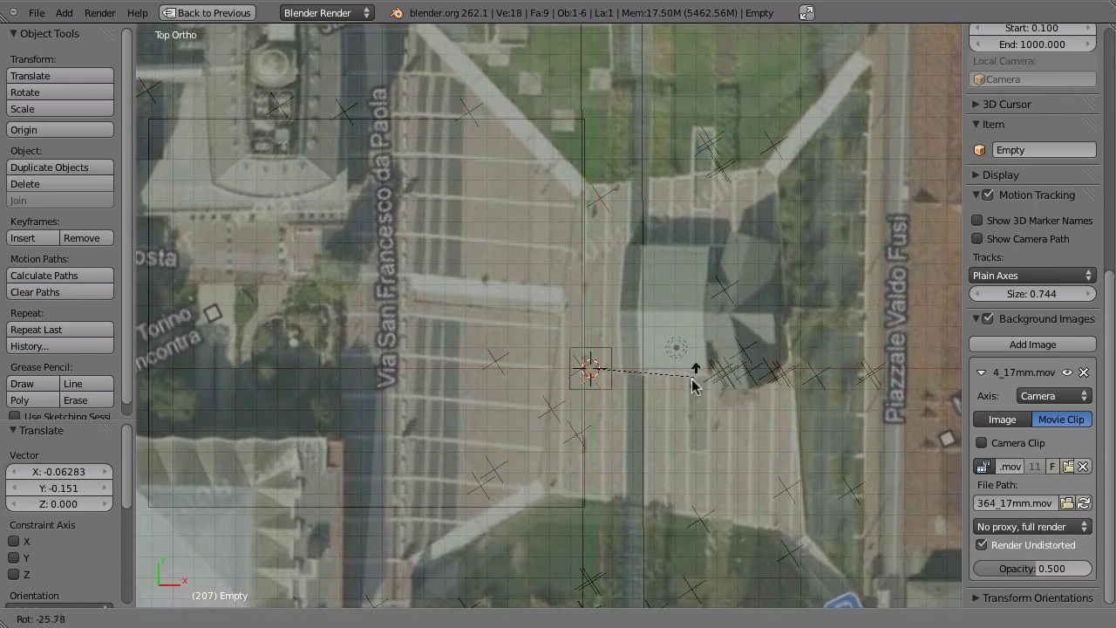
left_click(693, 355)
scroll(627, 392, "up", 2)
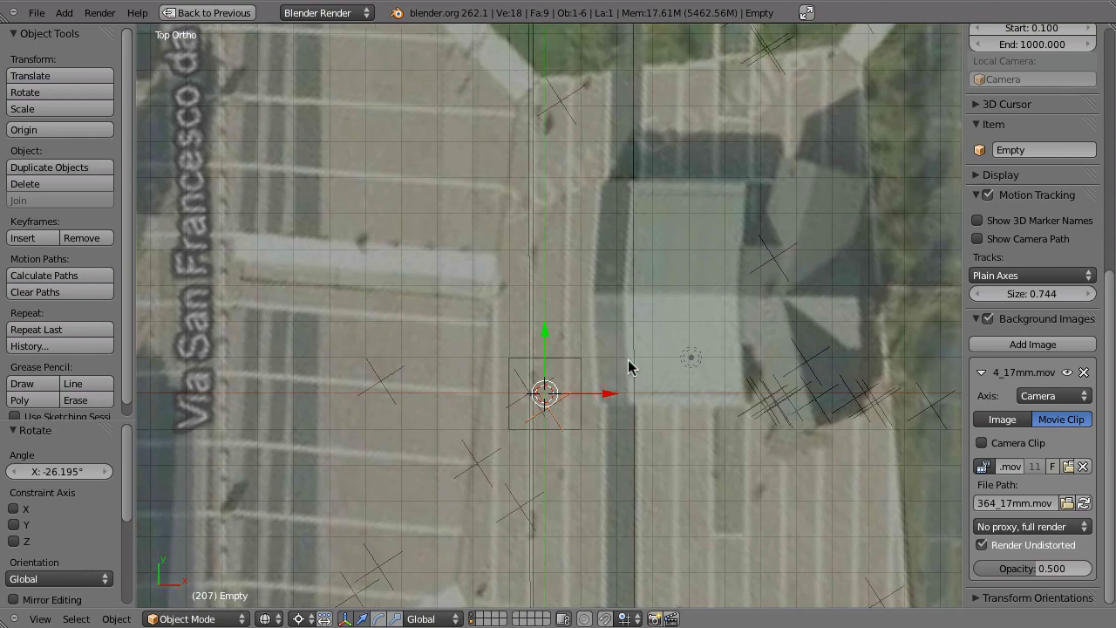
scroll(628, 366, "up", 2)
scroll(636, 317, "down", 3)
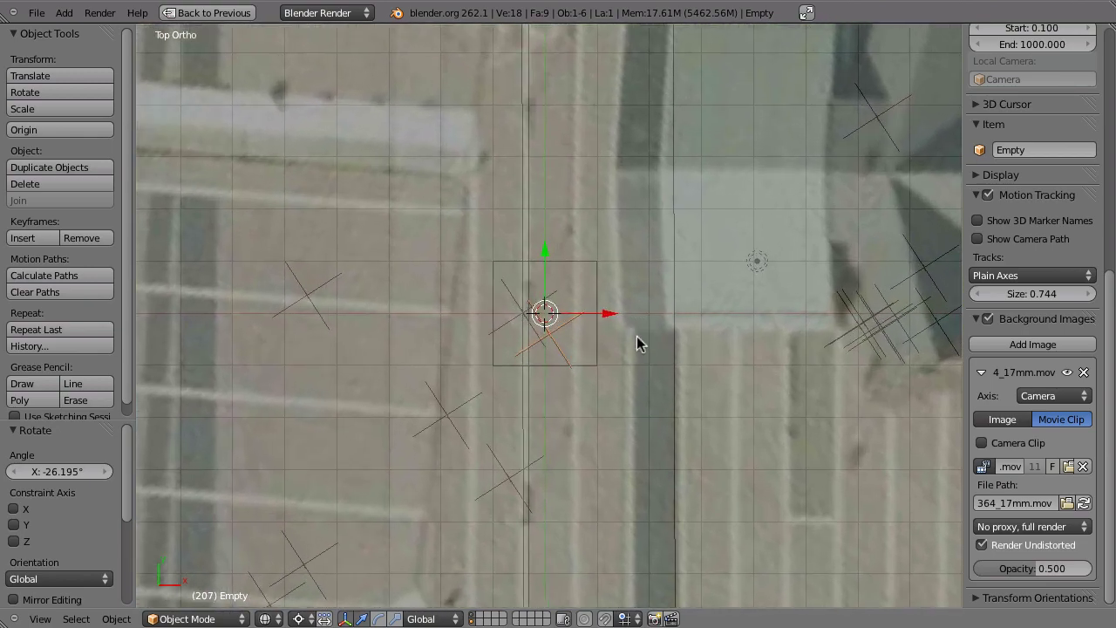
scroll(639, 324, "down", 5)
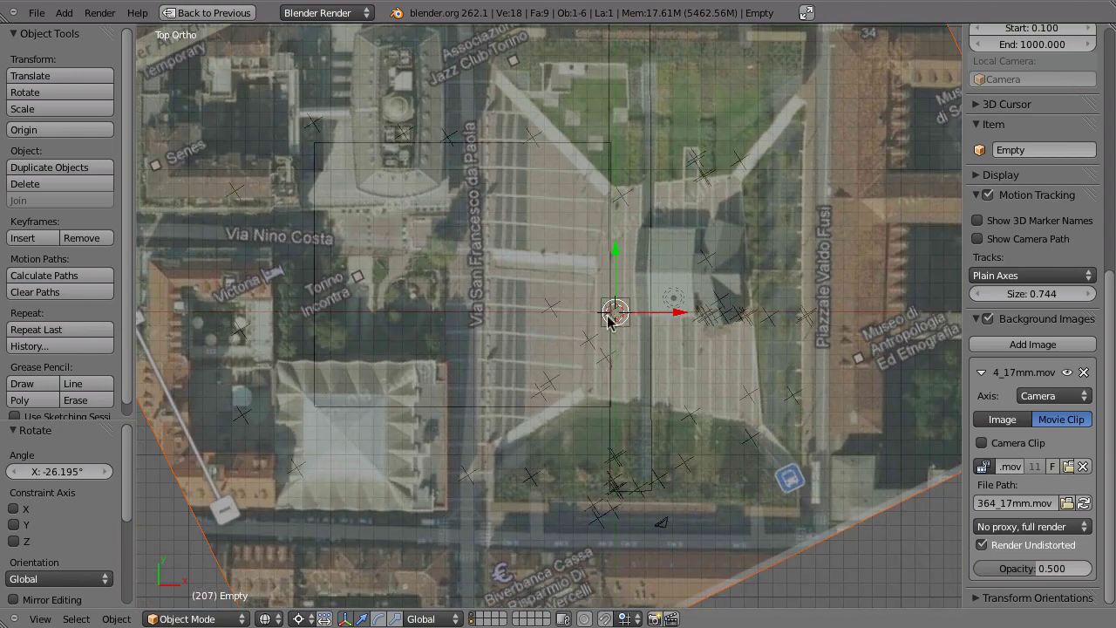
scroll(613, 351, "up", 5)
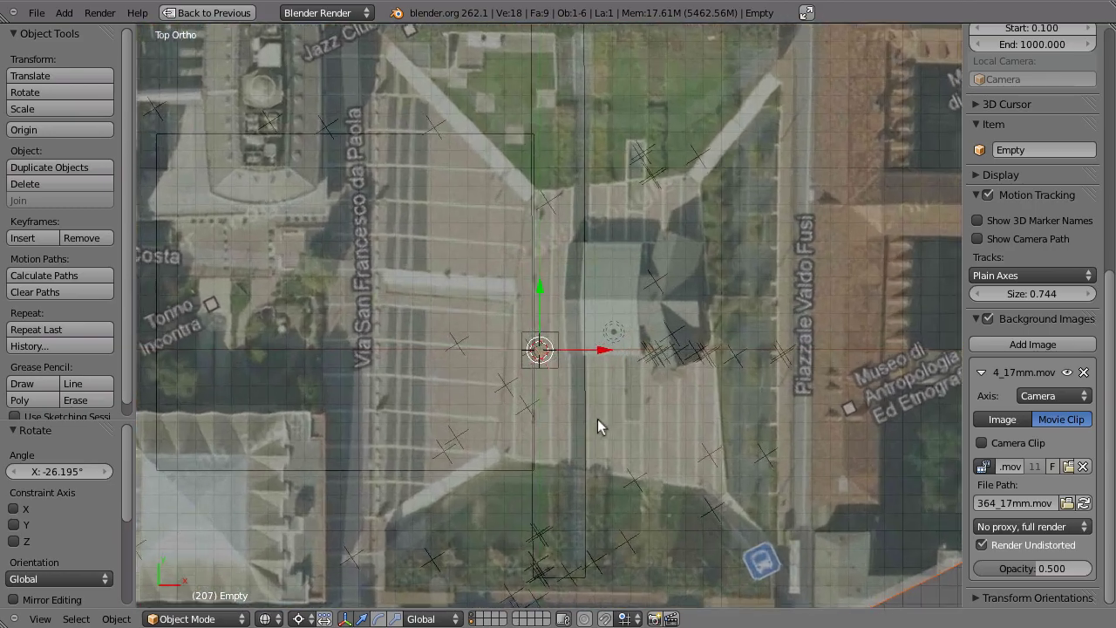
Check the pavilion corner in the footage, and enlarge the map image about the origin to match the pavilion edge to its markers.
key("ctrl+Up")
key("ctrl+Up")
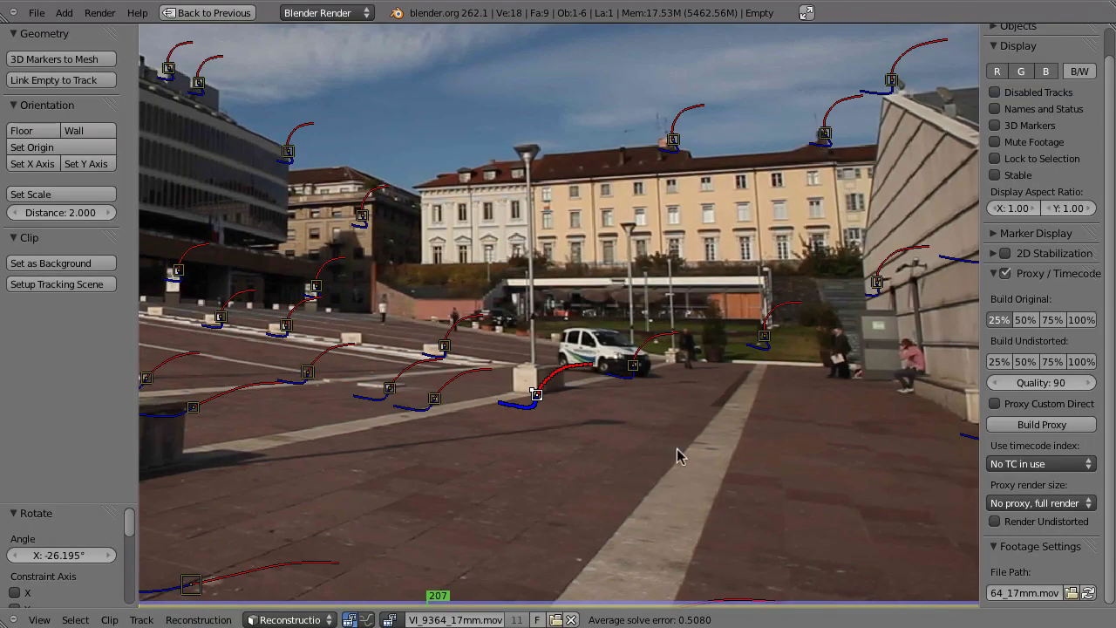
scroll(779, 399, "up", 2)
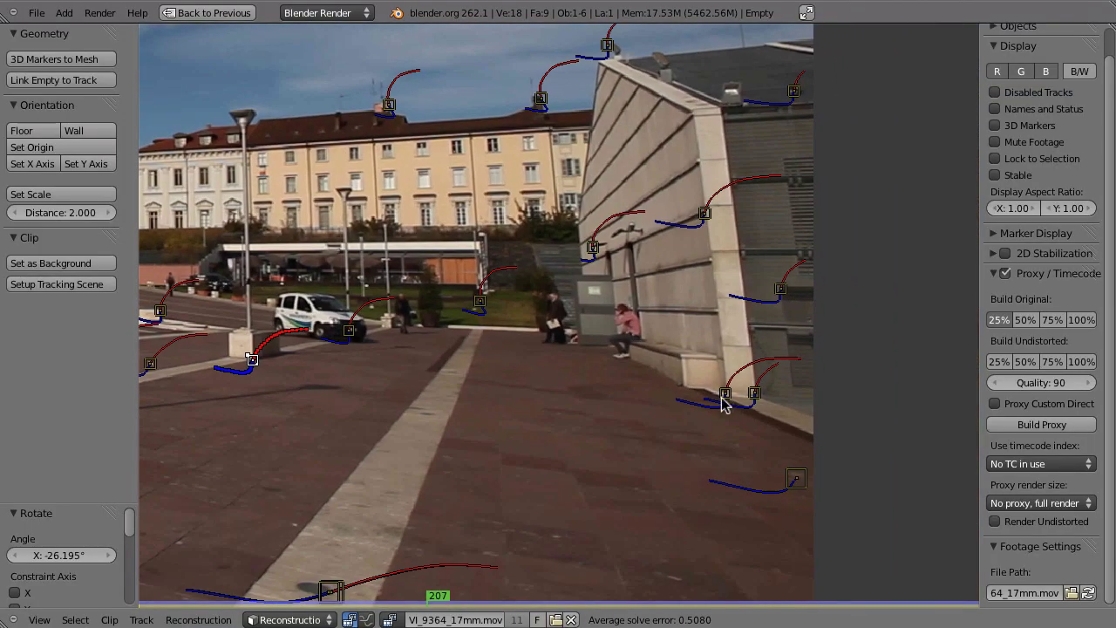
key("ctrl+Up")
key("ctrl+Up")
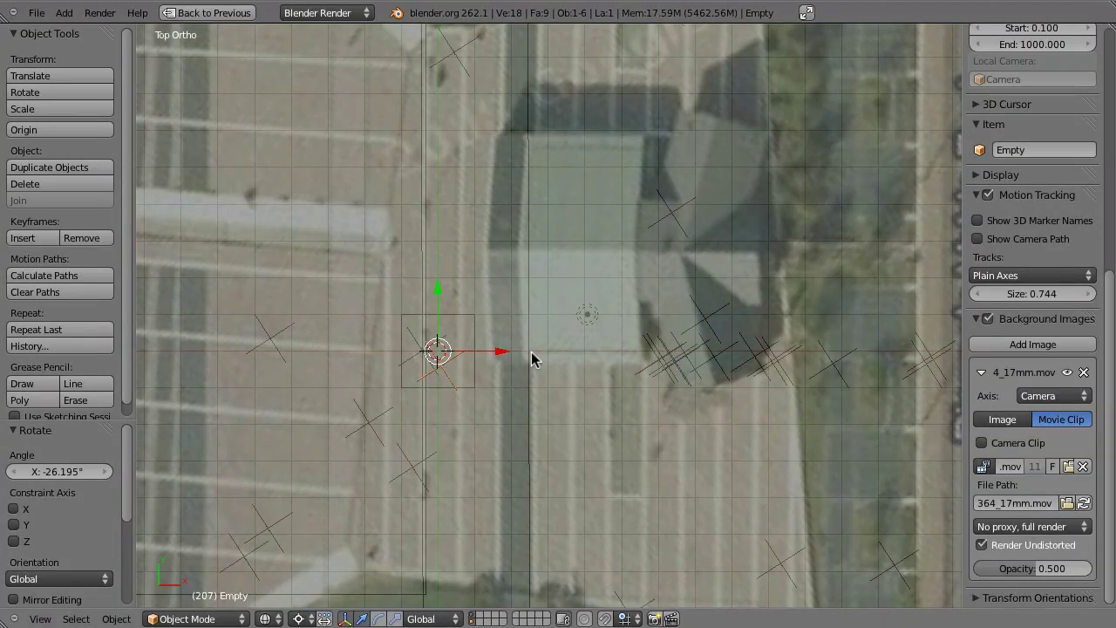
scroll(523, 351, "down", 1)
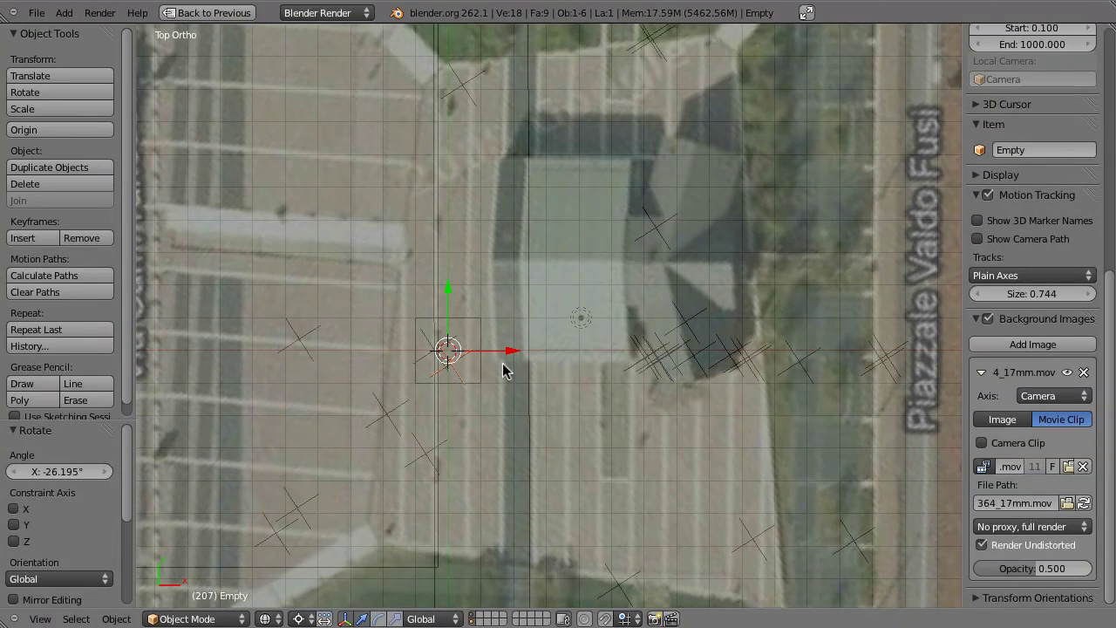
key("s")
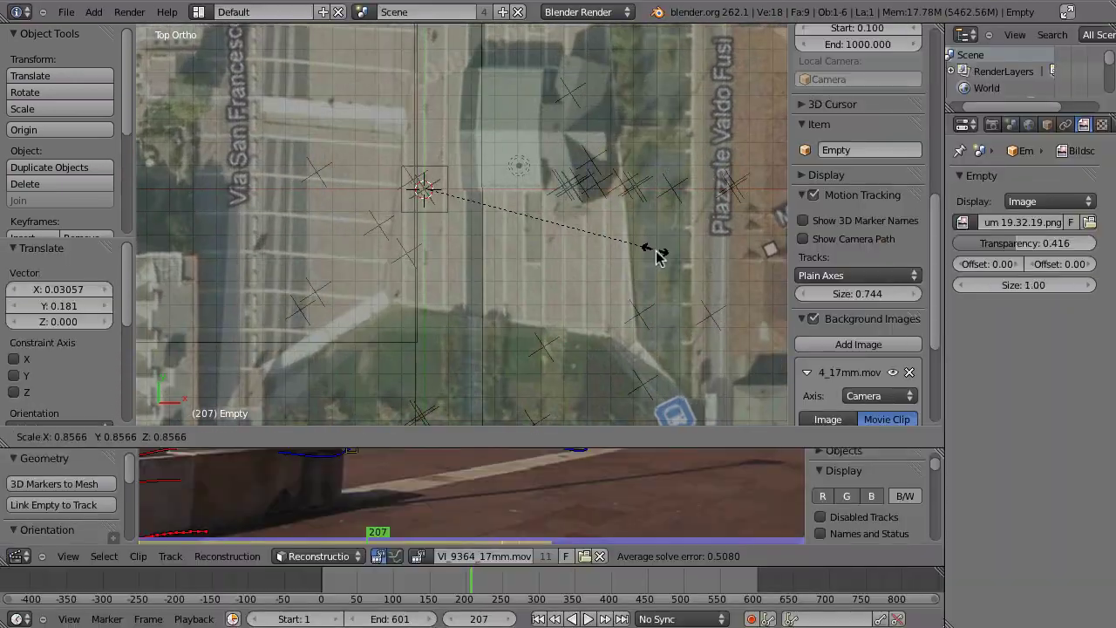
left_click(748, 305)
key("s")
left_click(642, 199)
key("s")
left_click(619, 187)
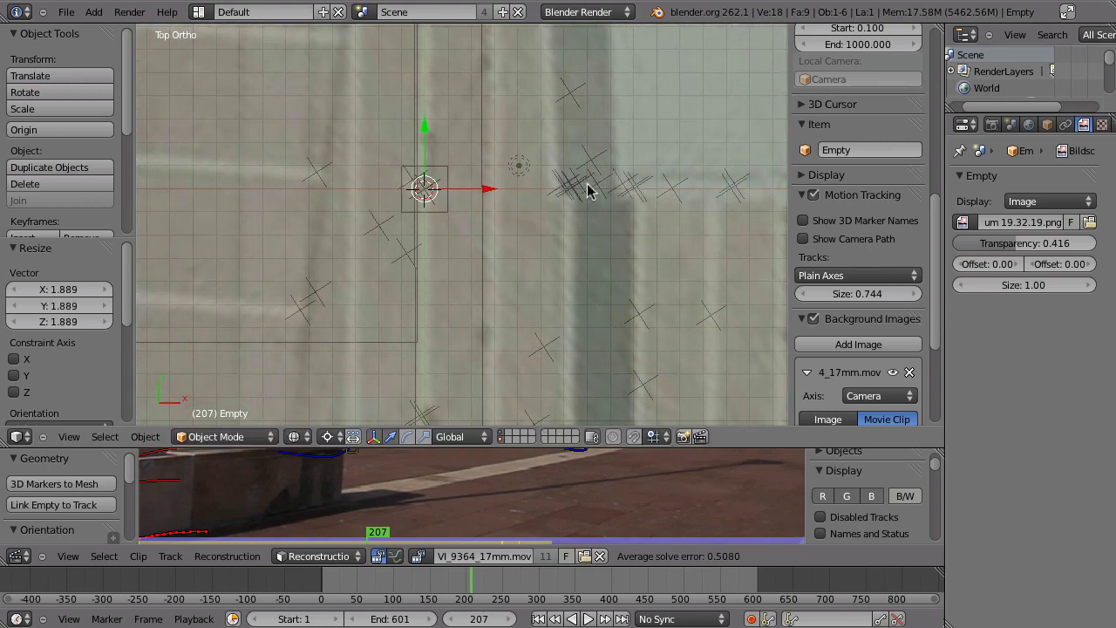
Fine-tune the map image's size with a scale factor of 0.969 about the origin.
scroll(575, 201, "down", 4)
middle_click_drag(575, 201, 534, 244, "shift")
key("s")
left_click(533, 265)
Select the tracks along the long low wall in the footage and compare their markers with the map in the maximized top view.
scroll(527, 262, "down", 4)
scroll(513, 297, "up", 2)
middle_click_drag(513, 296, 548, 337, "shift")
scroll(436, 225, "up", 2)
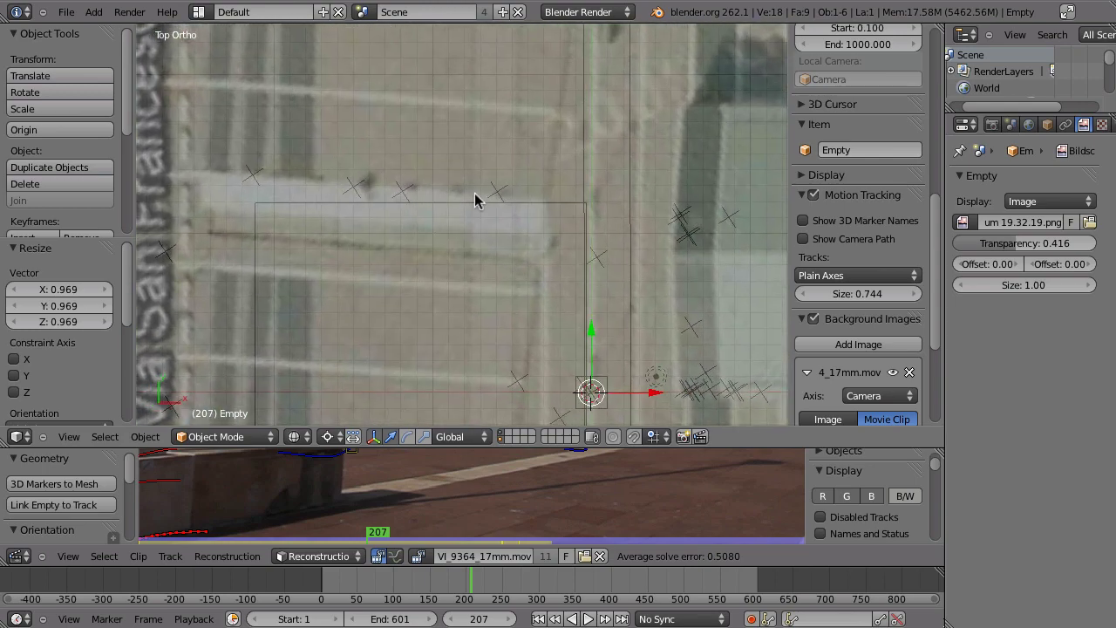
scroll(514, 205, "up", 3)
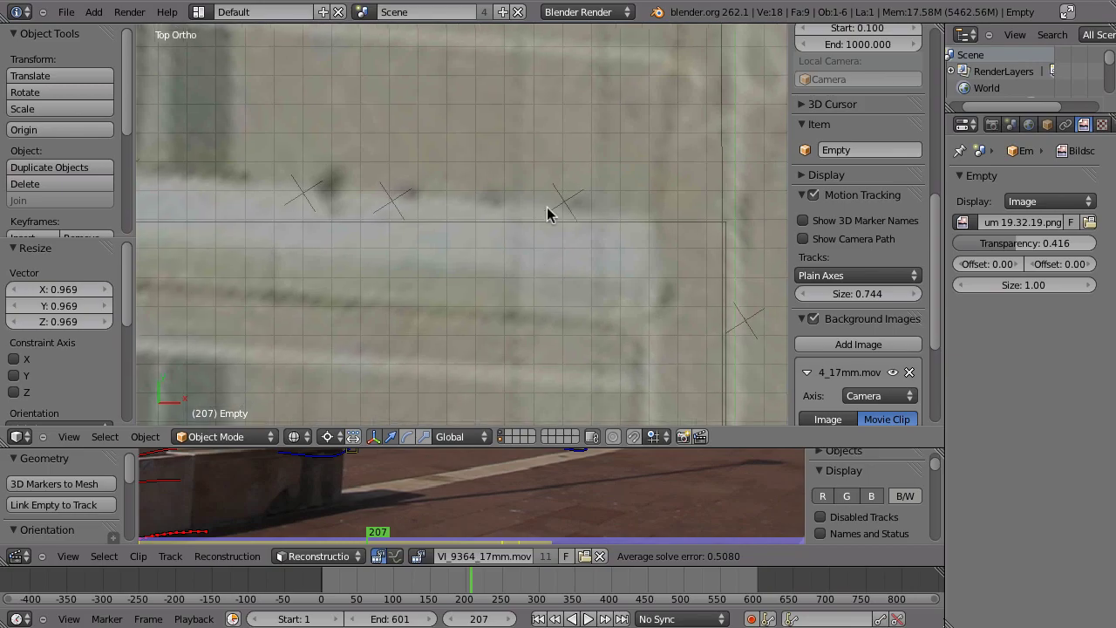
key("shift+space")
key("shift+space")
key("shift+space")
right_click(688, 201)
key("ctrl+Up")
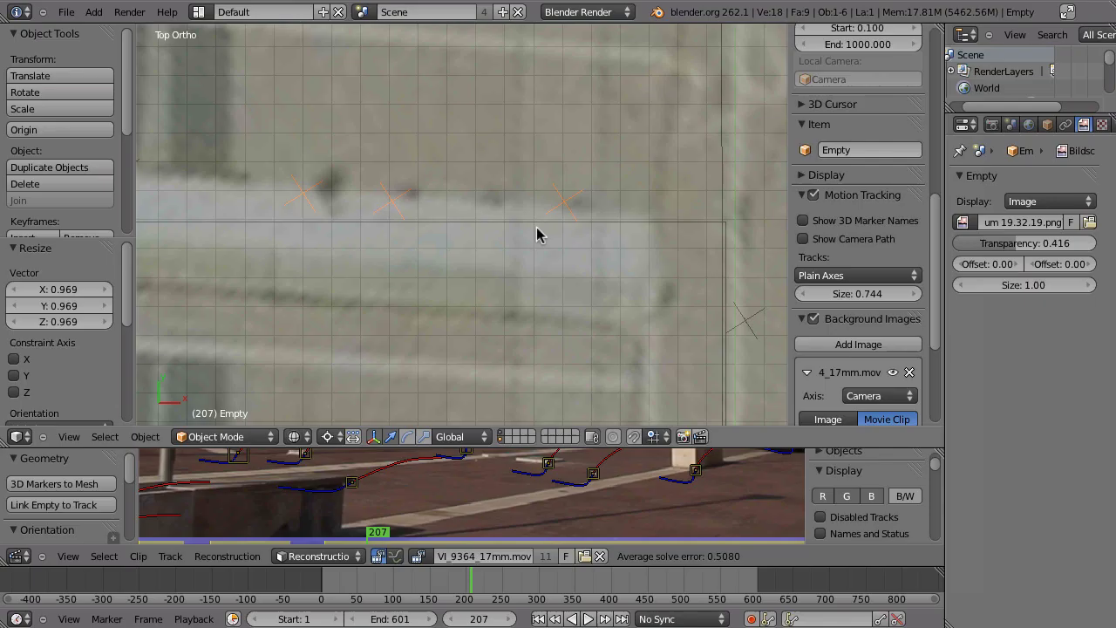
key("ctrl+Up")
Examine how the markers line up with the wall, the street edge and the building roof near Via San Francesco da Paola.
scroll(472, 273, "down", 4)
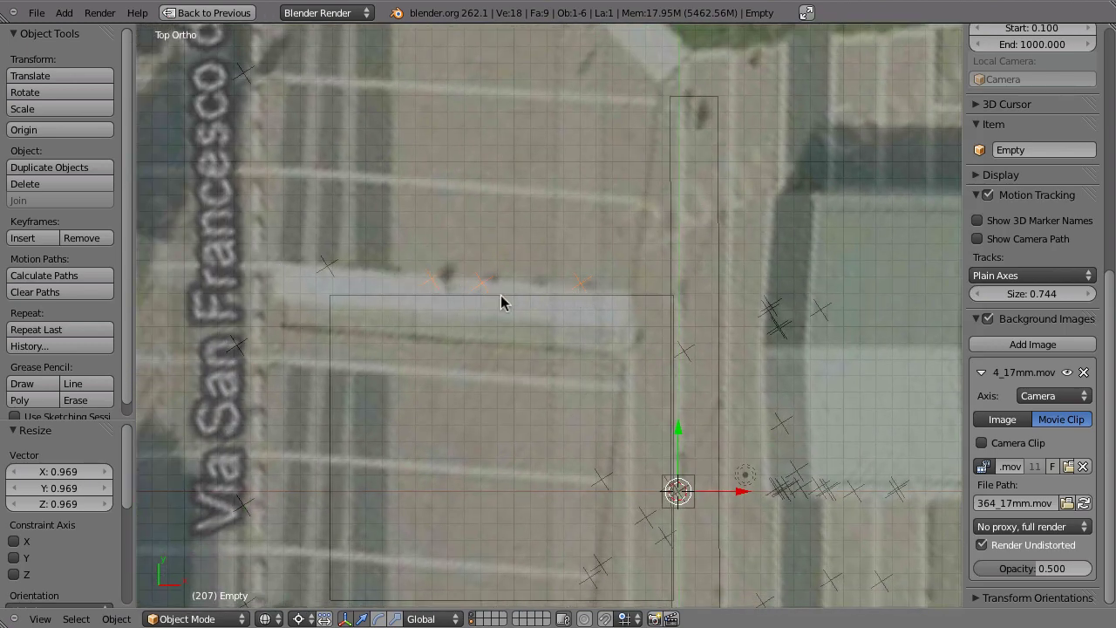
scroll(546, 267, "down", 5)
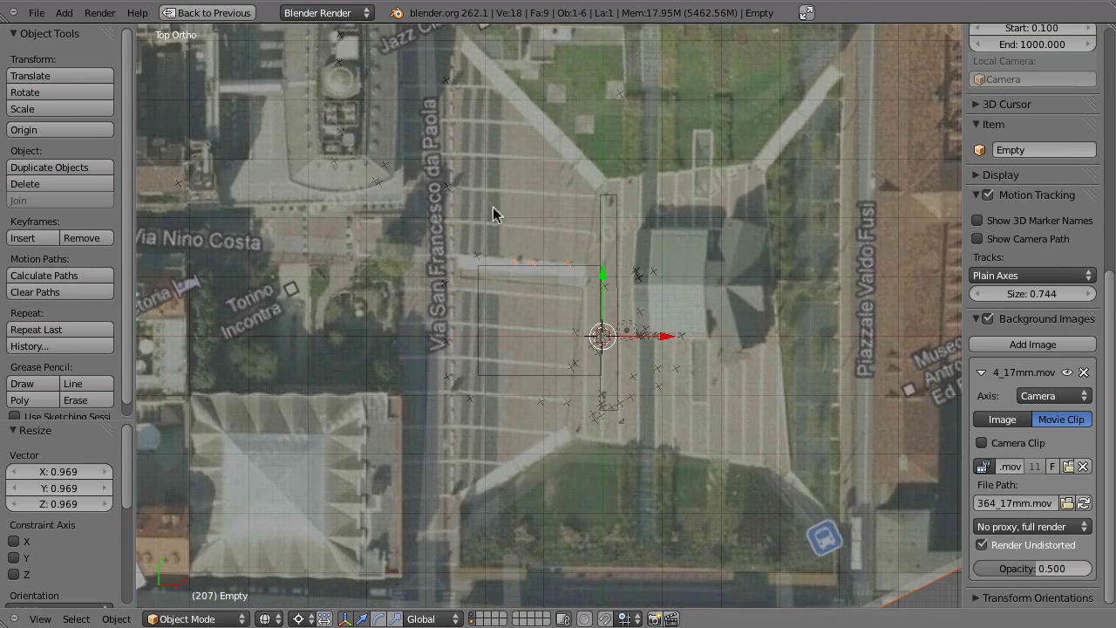
middle_click_drag(452, 187, 519, 319, "shift")
scroll(411, 264, "up", 5)
middle_click_drag(424, 308, 399, 339, "ctrl")
middle_click_drag(437, 173, 427, 158, "shift")
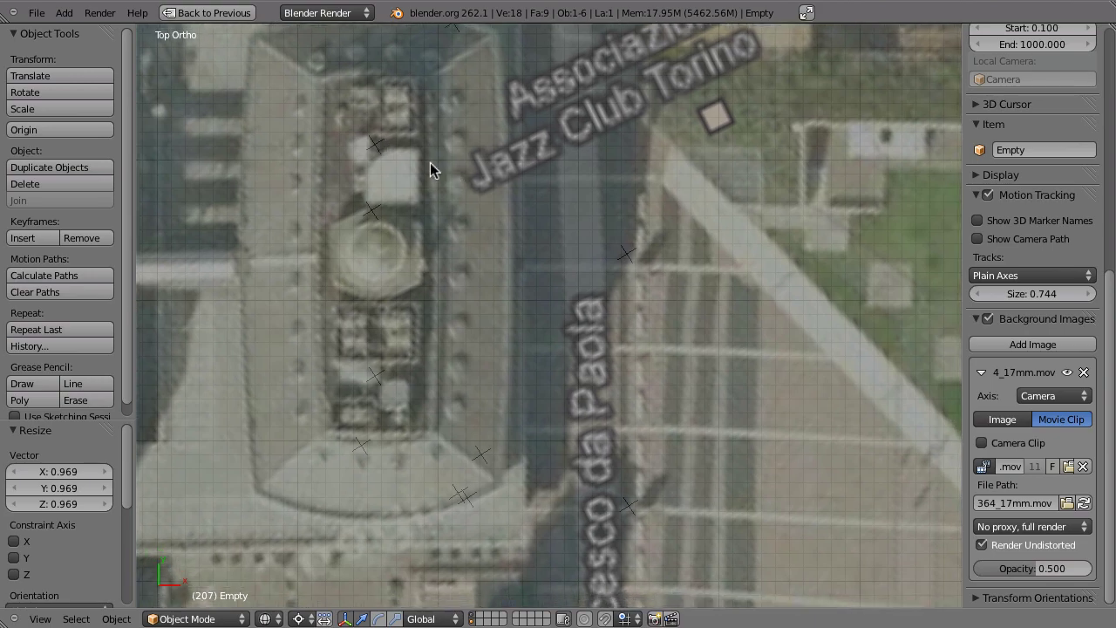
mouse_move(399, 255)
middle_mouse_down()
mouse_move(404, 244)
mouse_move(378, 276)
mouse_move(391, 236)
middle_mouse_up()
key("KP_7")
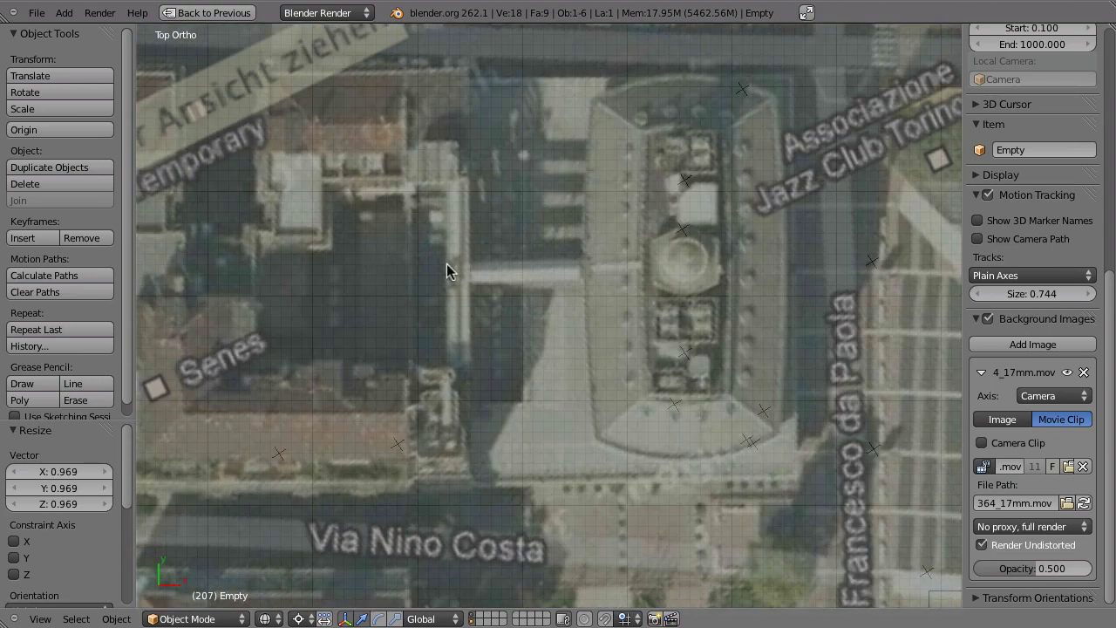
Scale the map image by 1.037 about the origin and check its fit with the markers across the plaza.
middle_click_drag(682, 301, 486, 286, "shift")
middle_click_drag(565, 273, 518, 239, "shift")
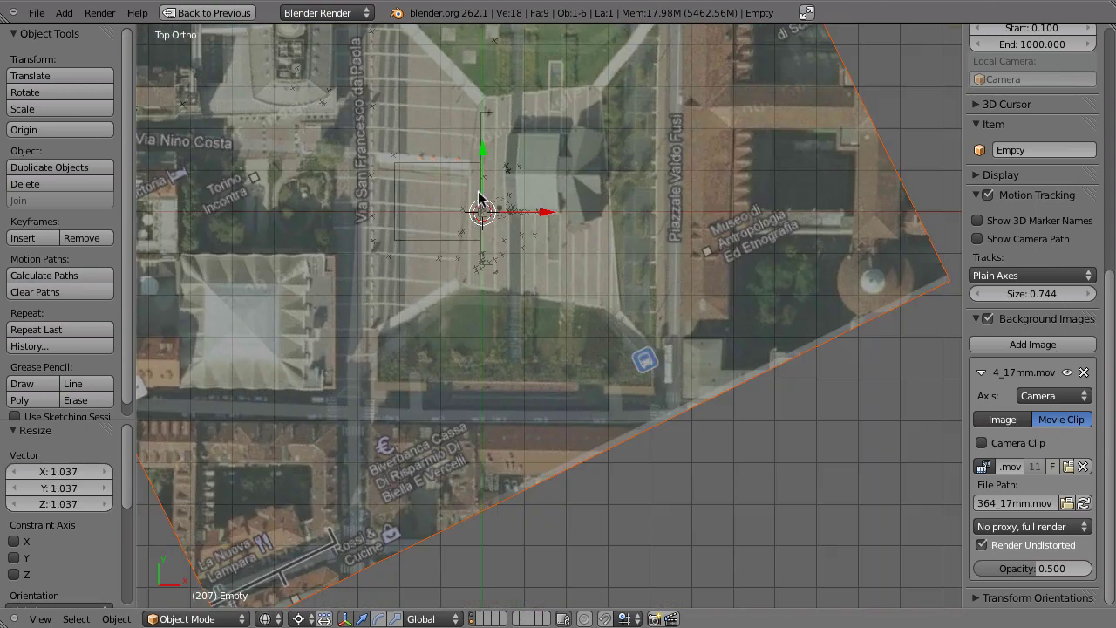
middle_click_drag(479, 192, 467, 239, "ctrl")
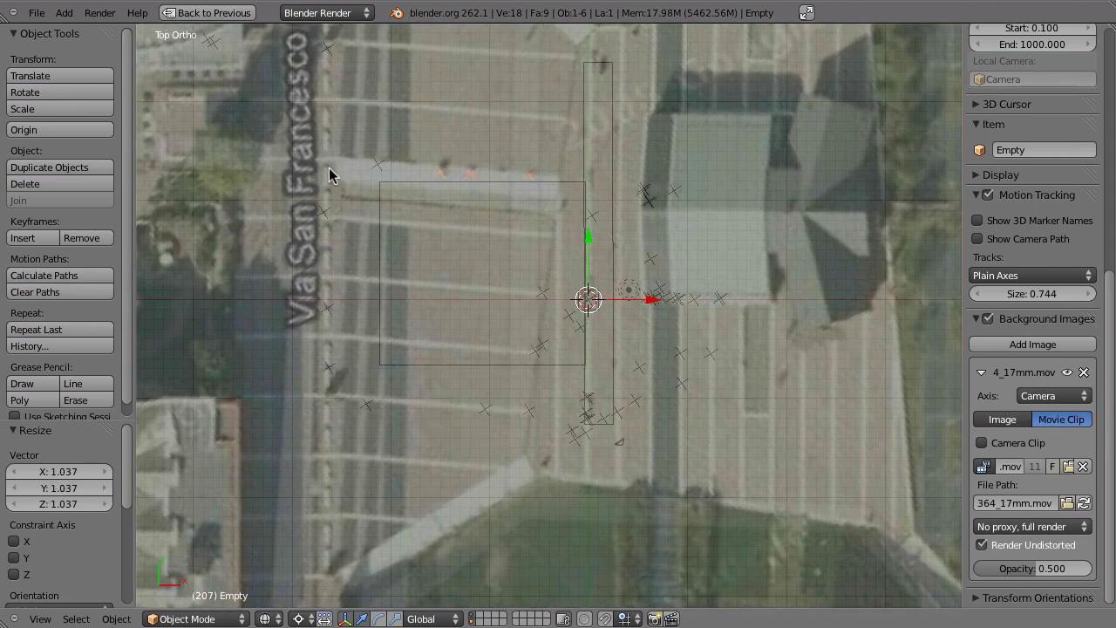
scroll(588, 228, "down", 3)
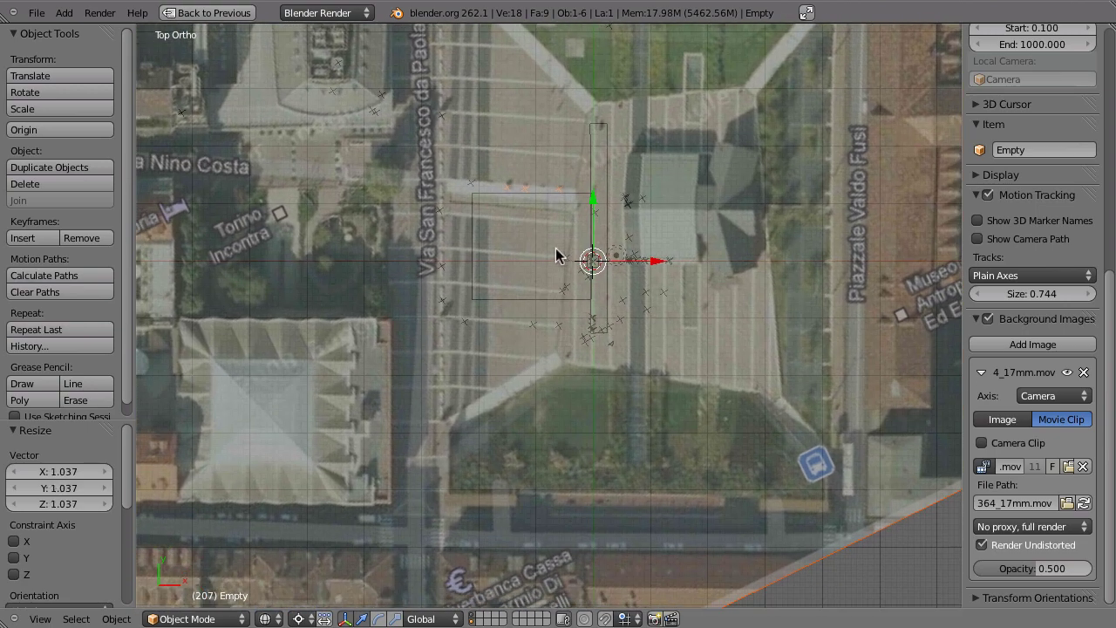
scroll(523, 248, "down", 1)
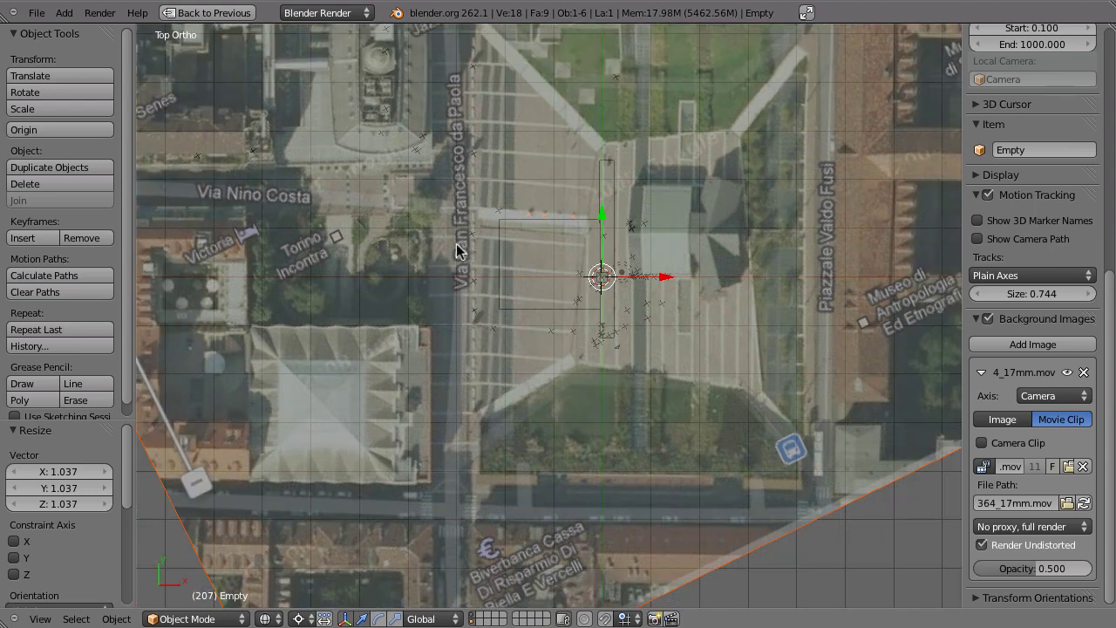